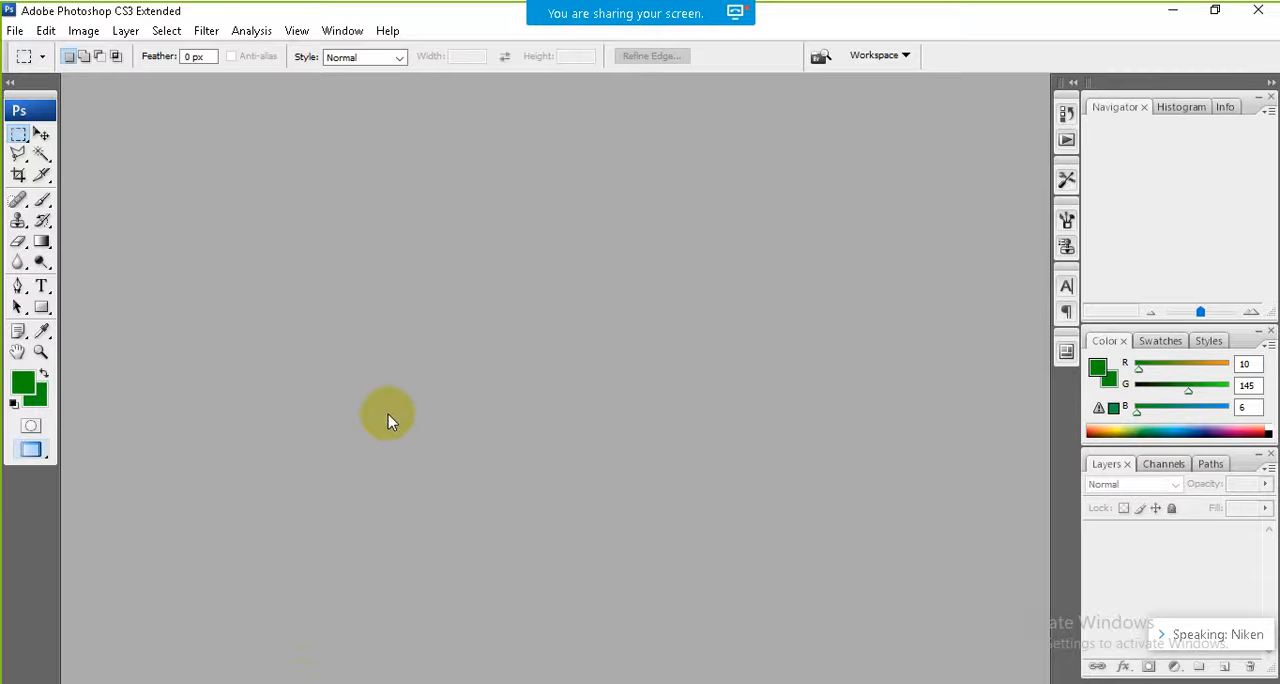
click(204, 682)
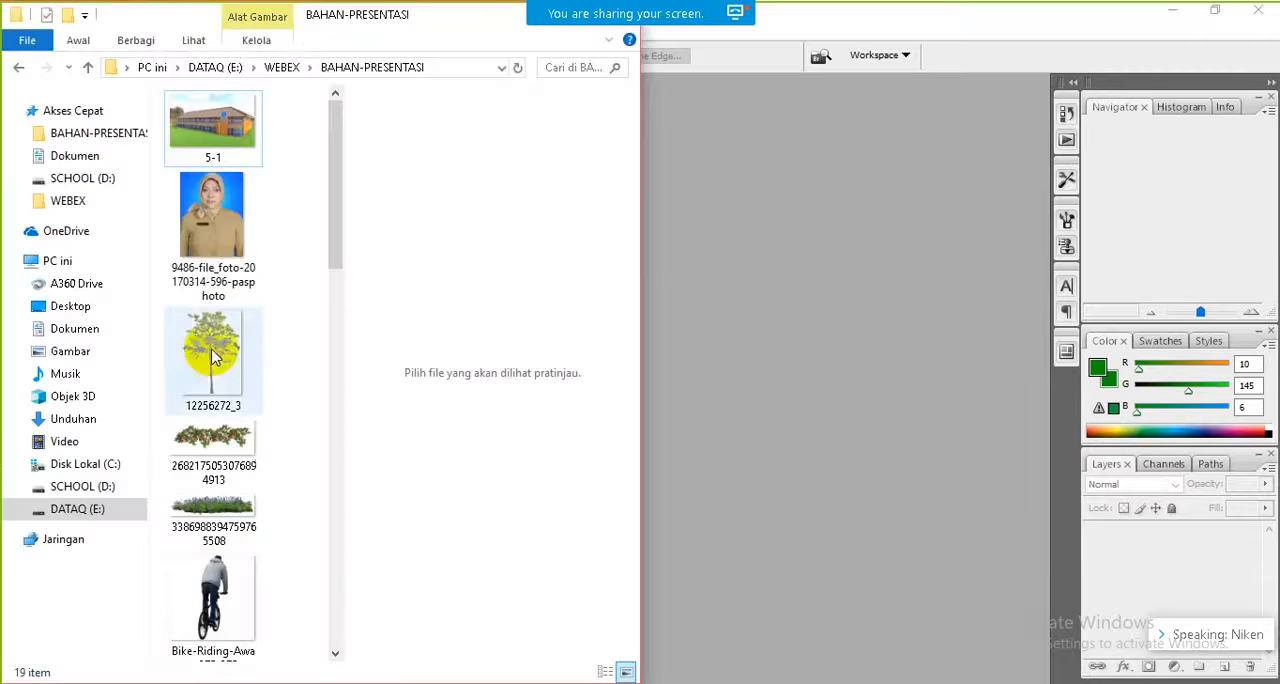
click(215, 221)
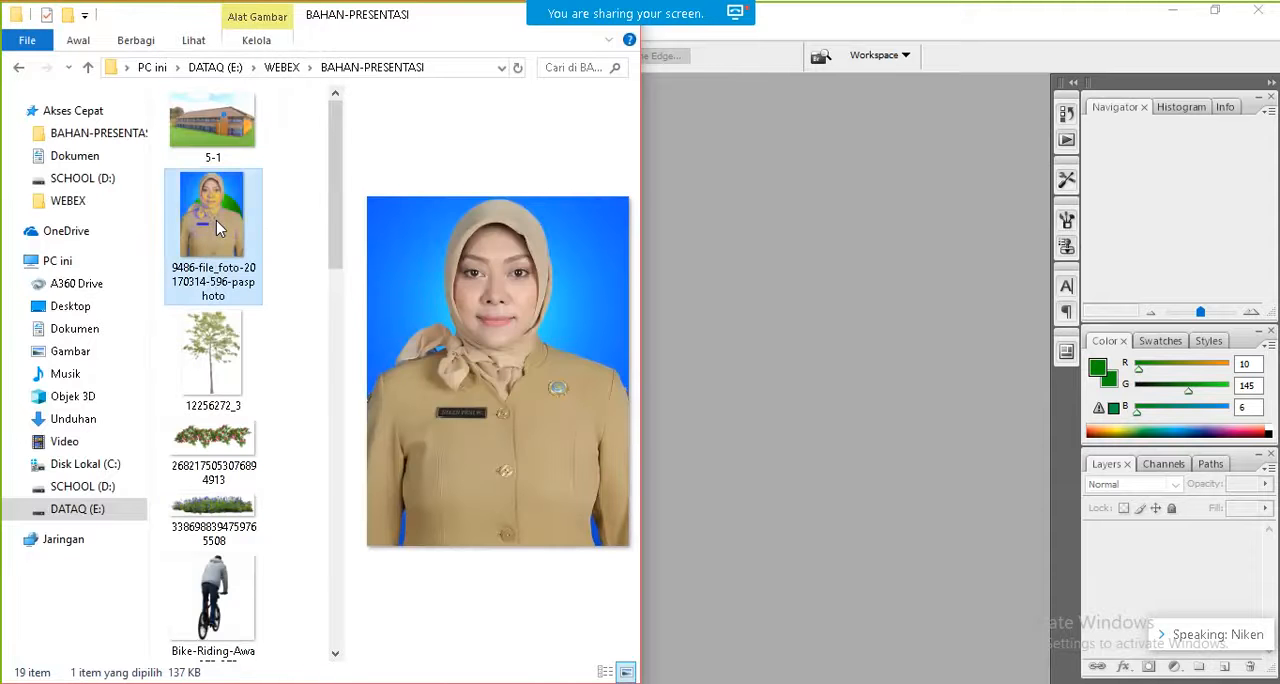
drag(216, 220, 685, 390)
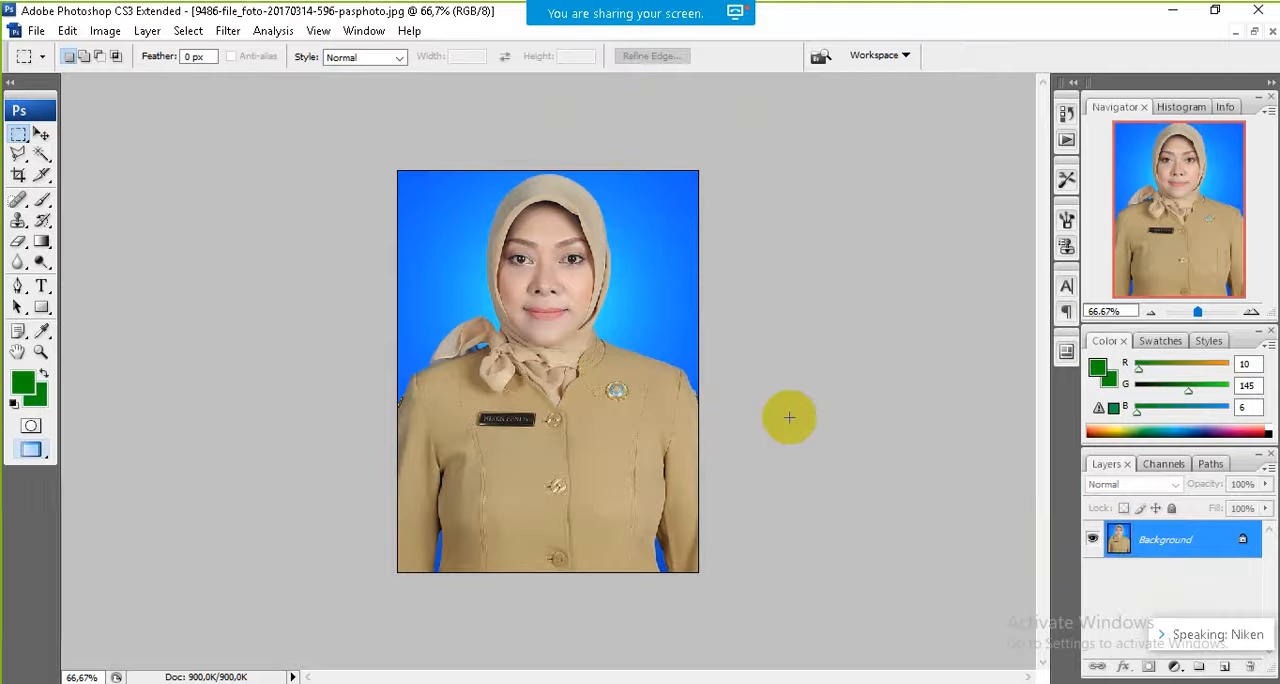
Step: Duplicate the Background layer and hide the original
right_click(1147, 551)
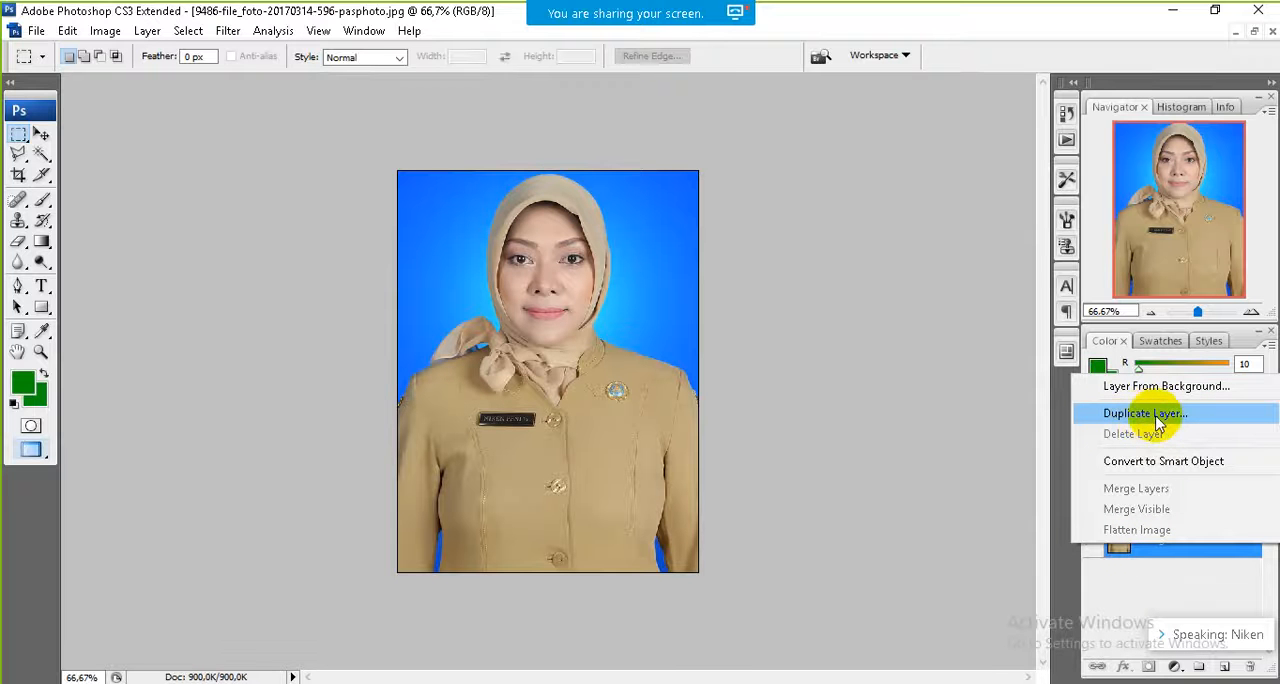
click(933, 505)
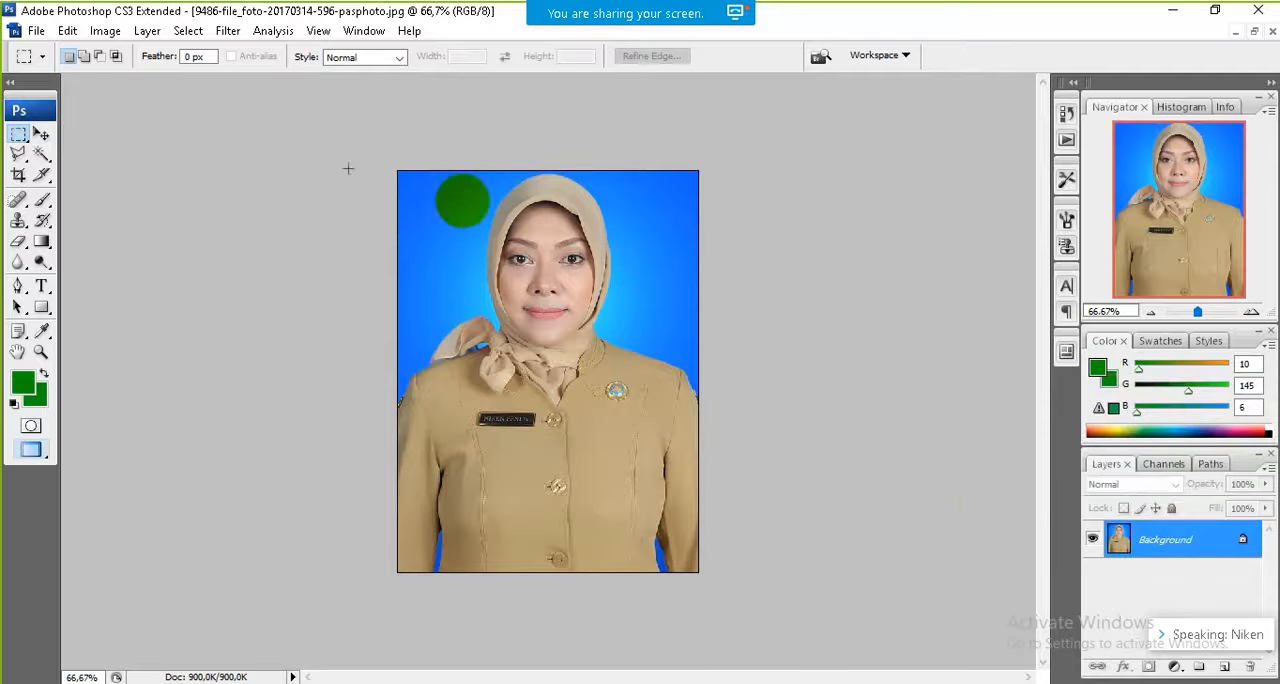
click(41, 134)
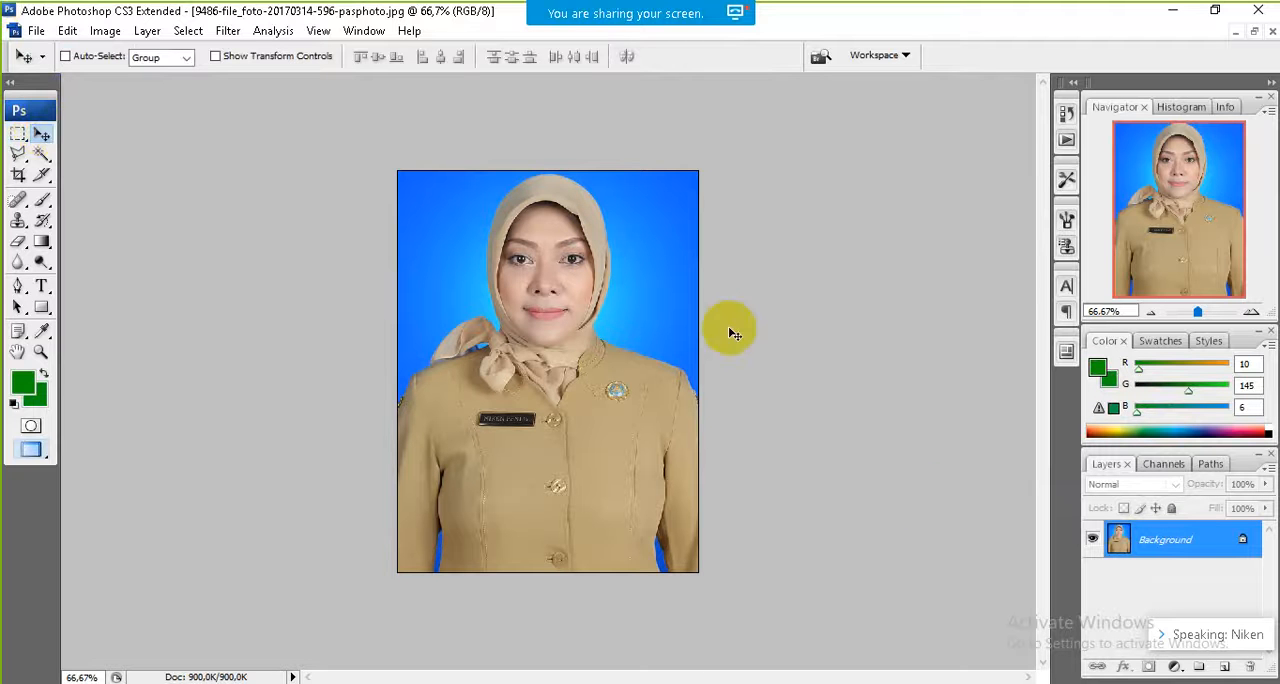
key(ctrl+j)
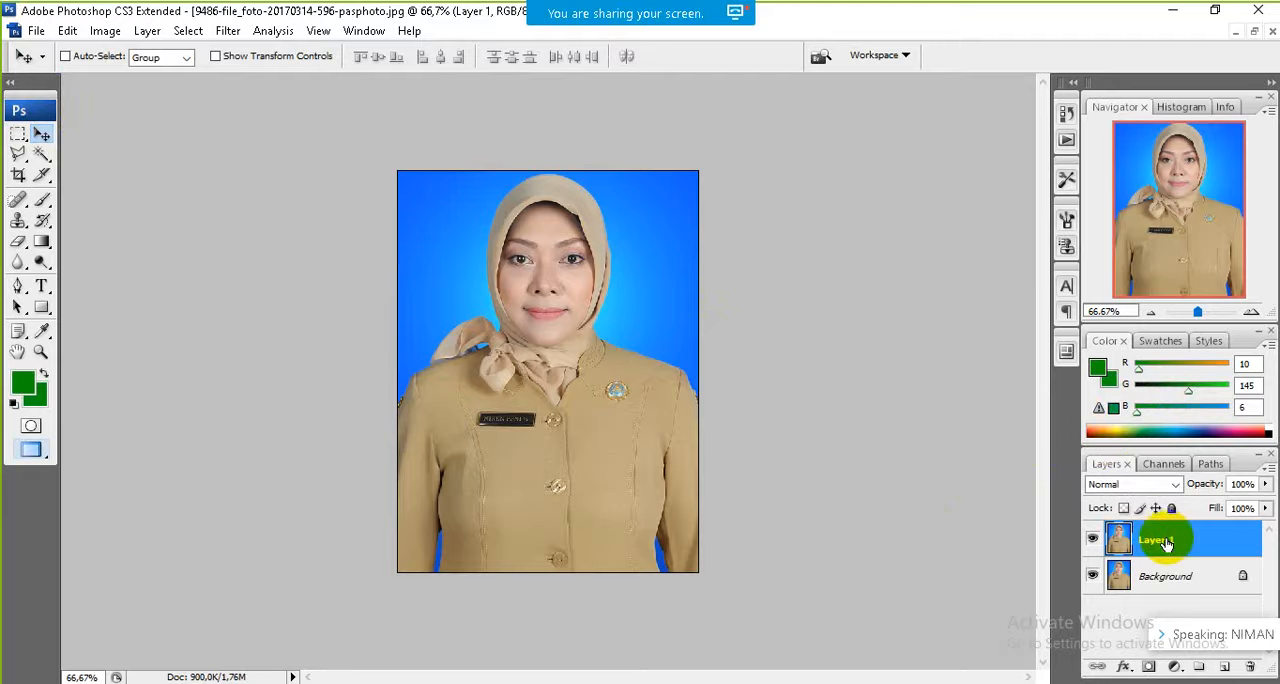
click(1093, 577)
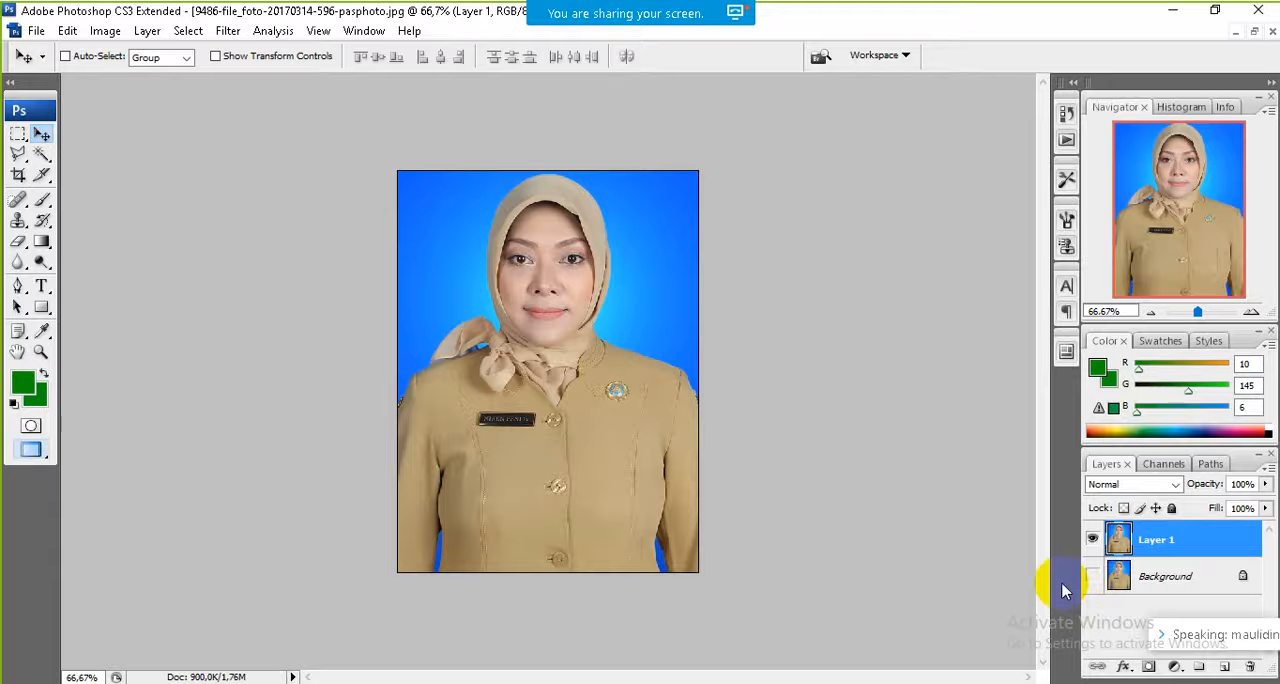
Step: Select the blue backdrop with the Magic Wand, including the gaps beside the arms, delete it from Layer 1 and deselect
click(43, 163)
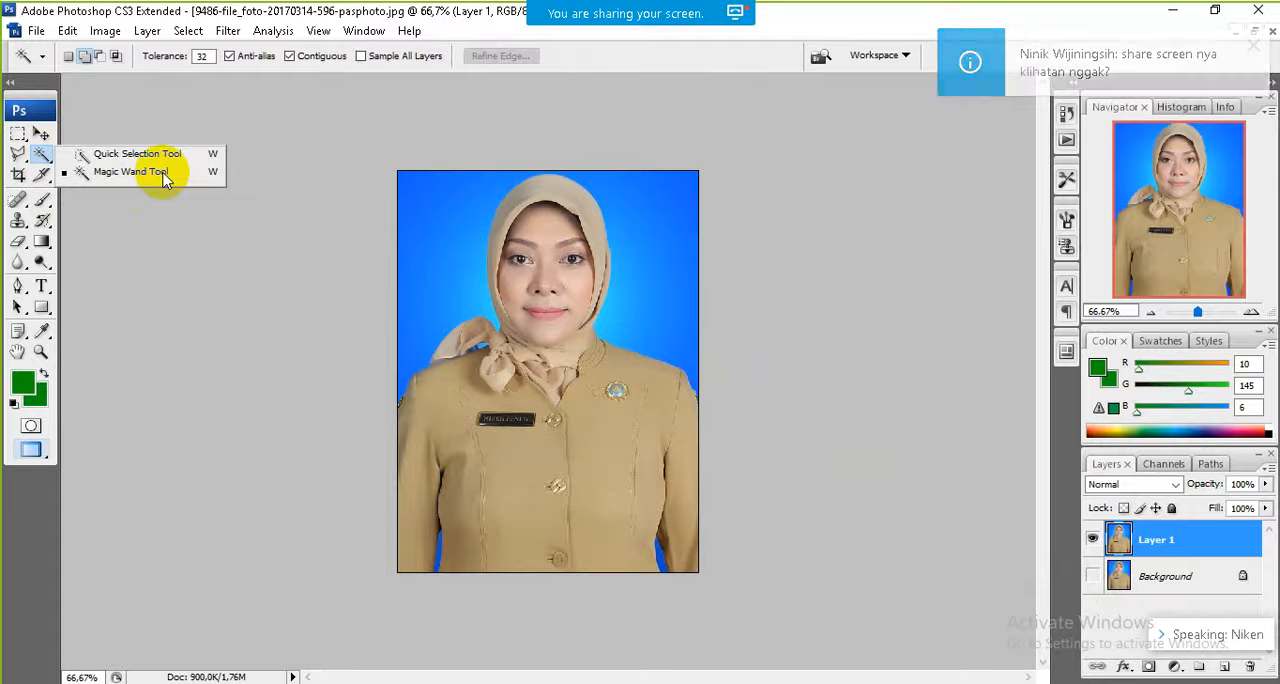
mouse_move(529, 17)
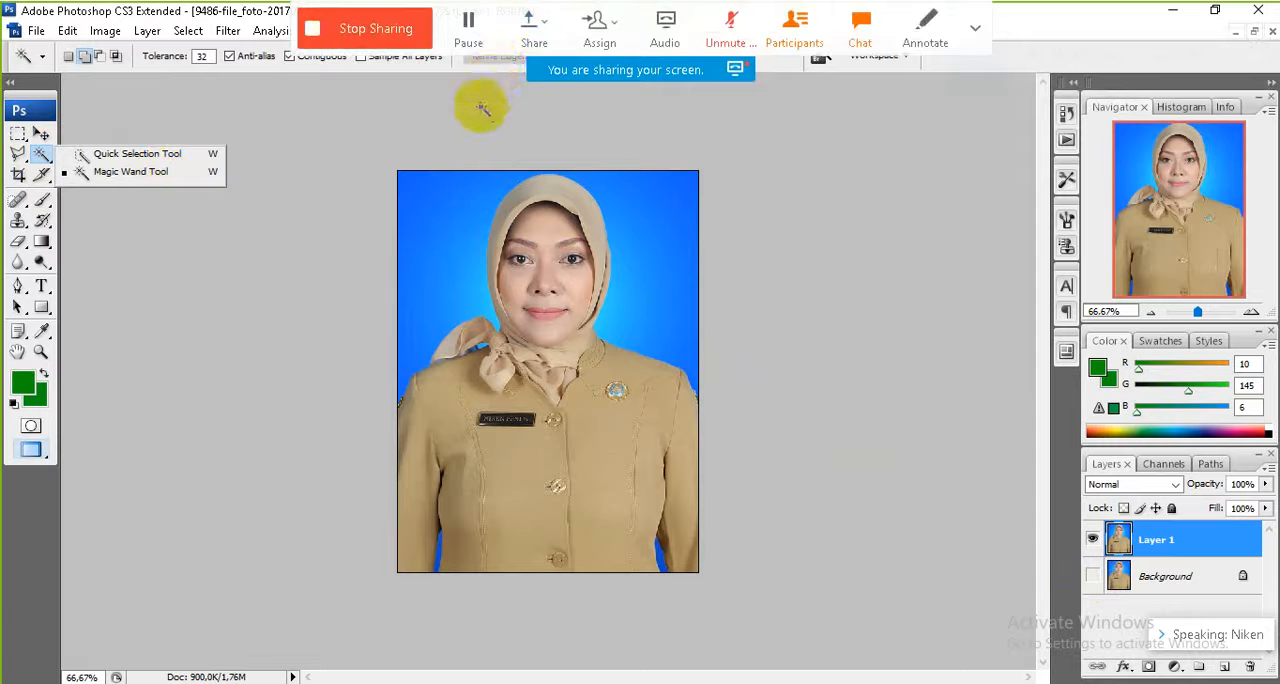
click(451, 201)
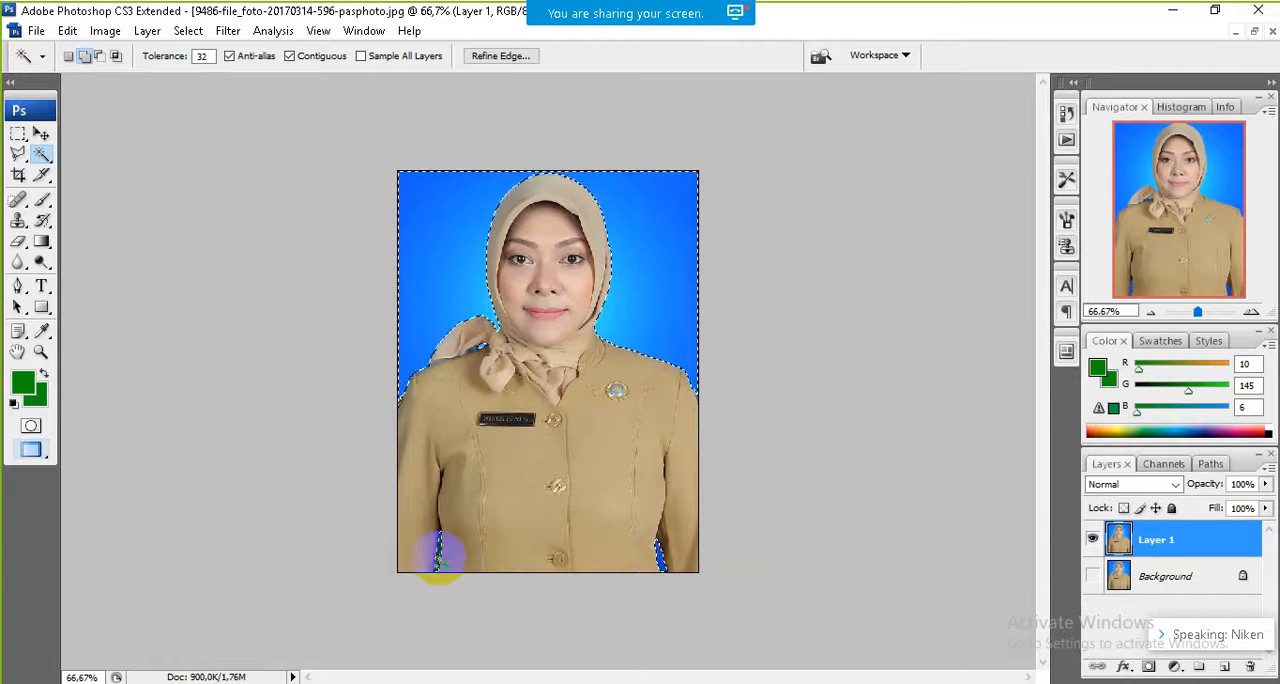
click(438, 555)
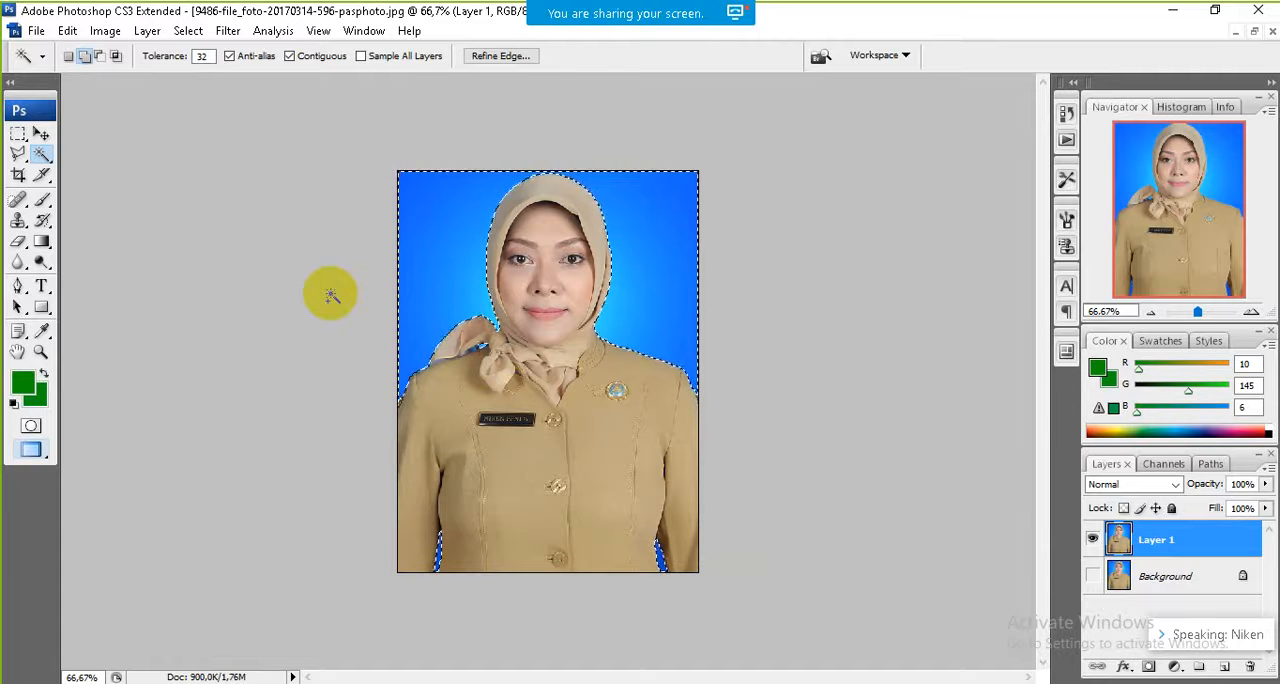
key(Delete)
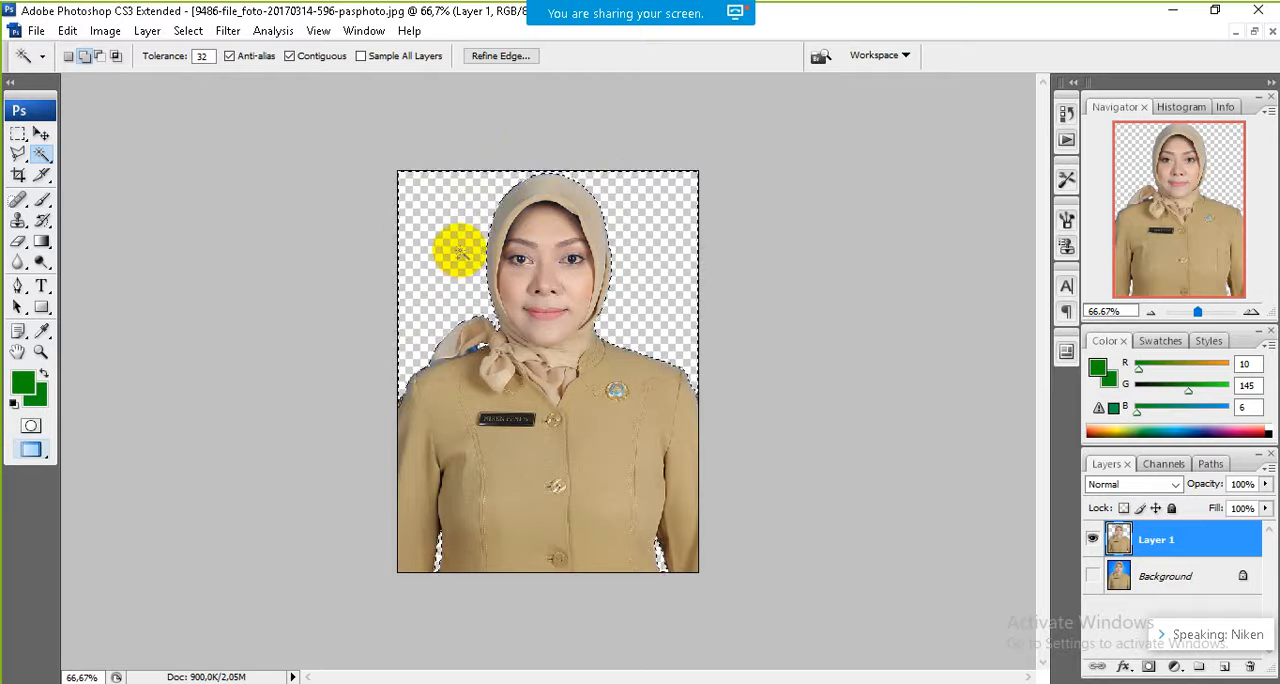
key(ctrl+d)
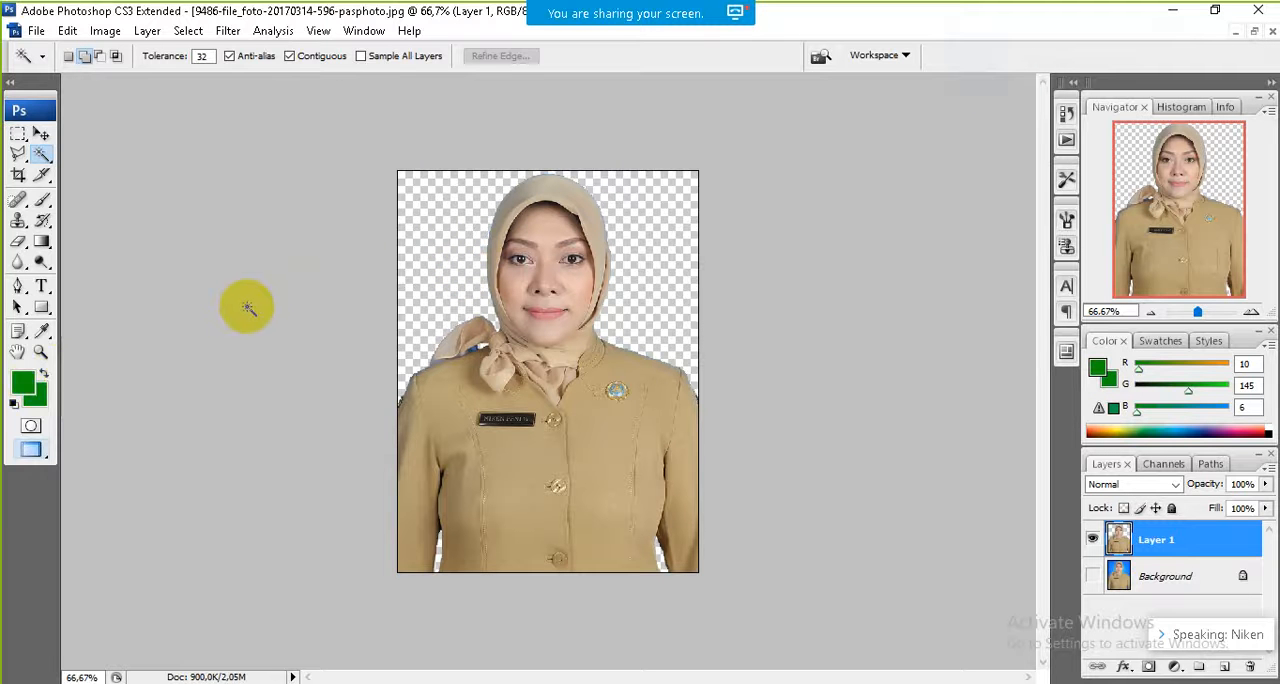
Step: Set the foreground color to orange-red e0491a
click(24, 386)
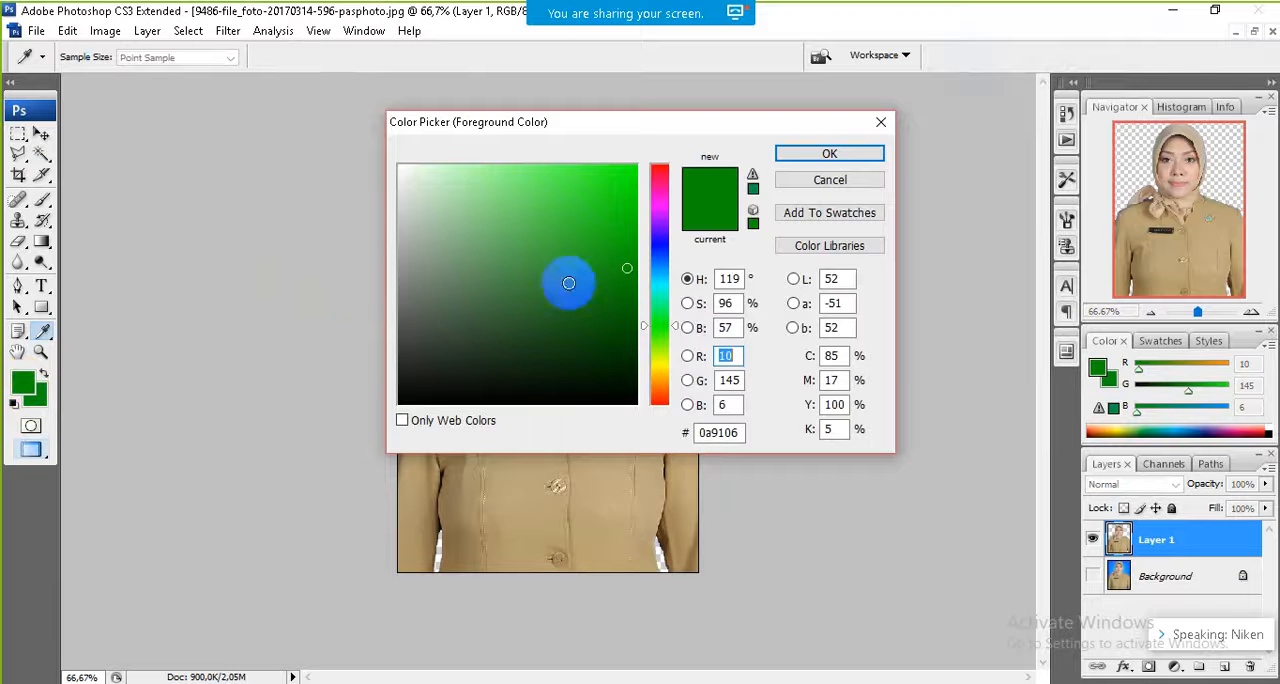
click(659, 292)
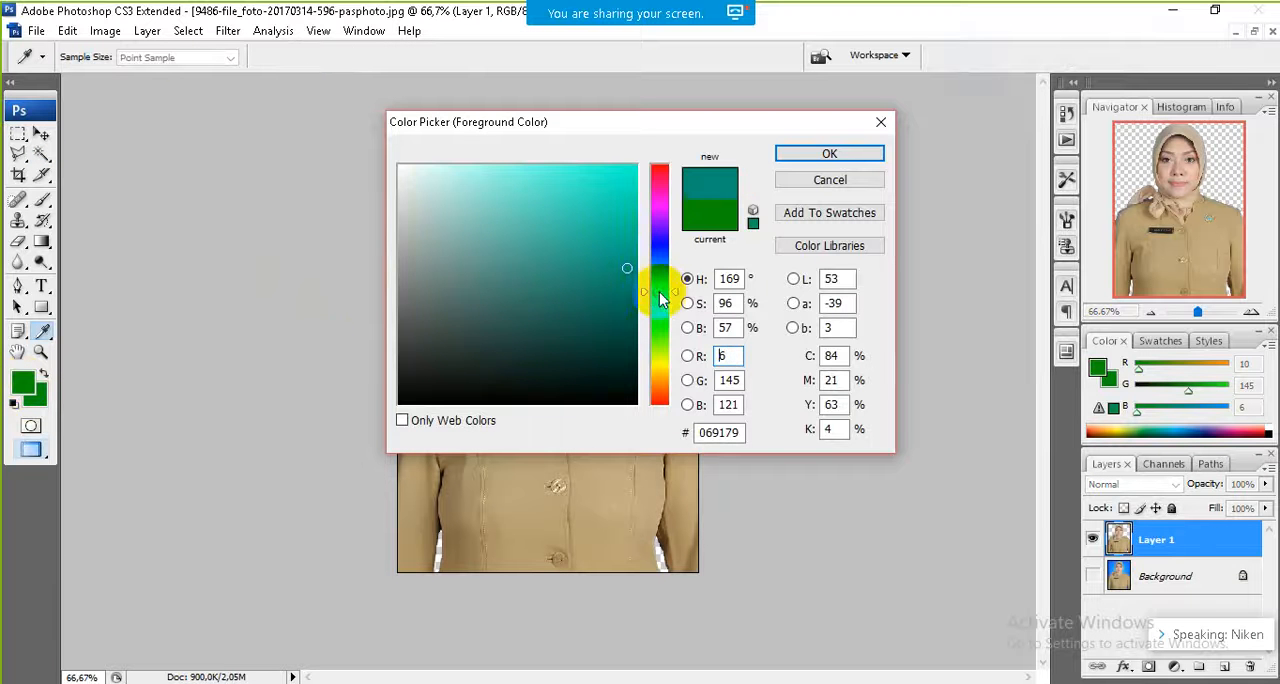
click(663, 226)
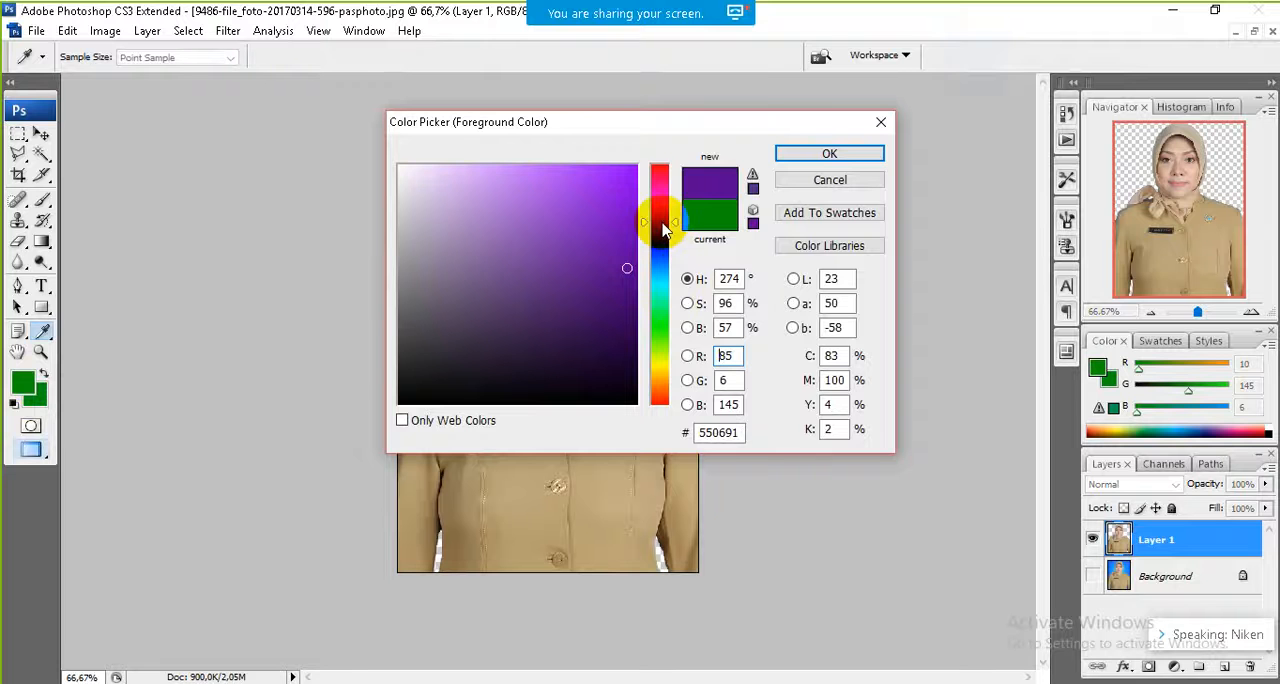
click(660, 350)
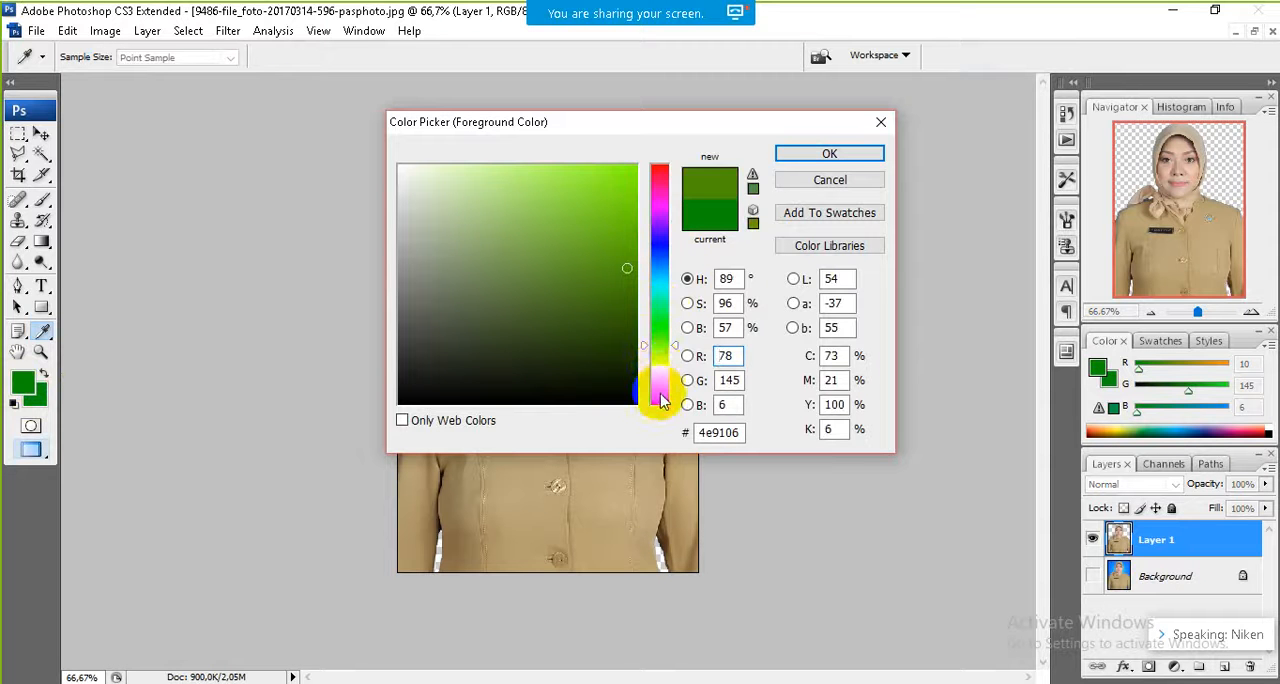
click(660, 402)
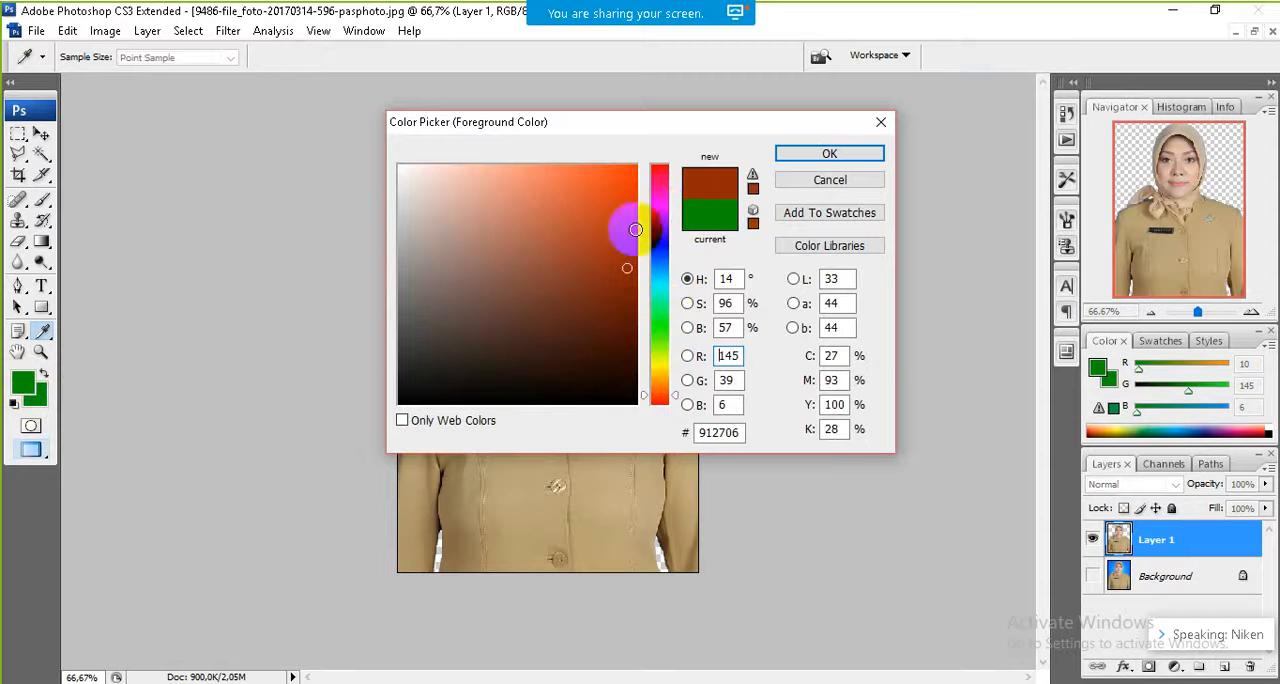
click(609, 194)
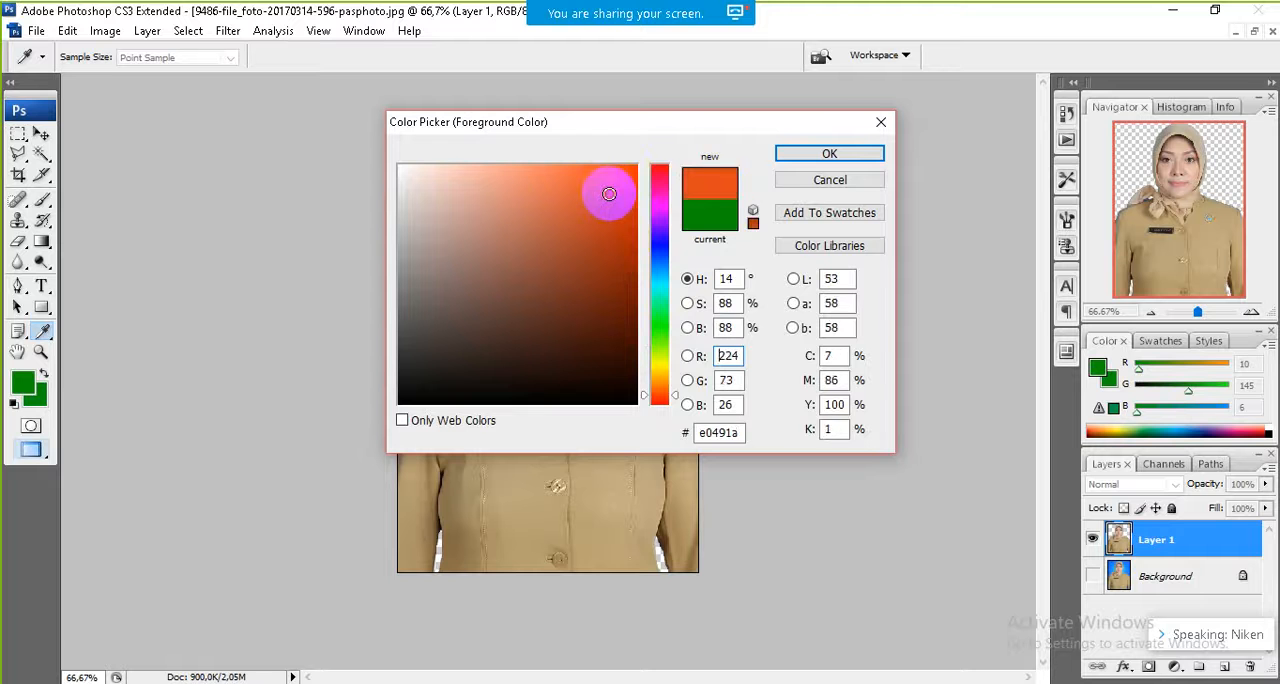
click(830, 152)
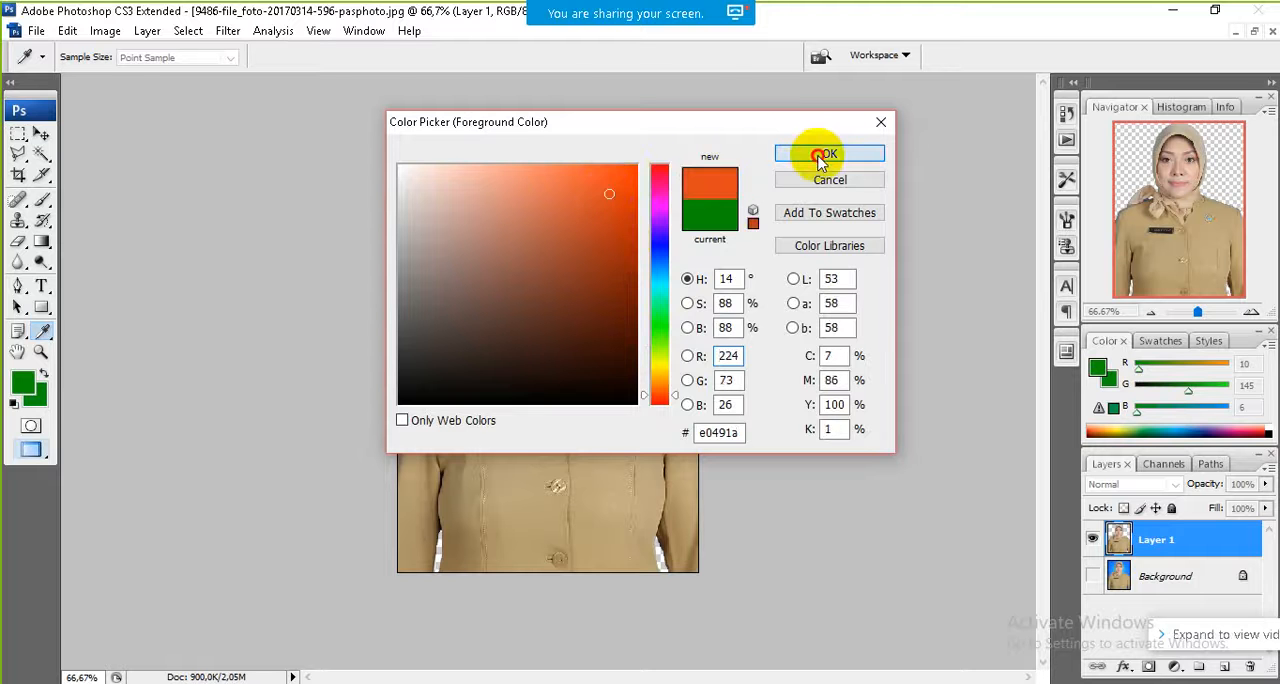
Step: Set the background color to red e21734
click(38, 397)
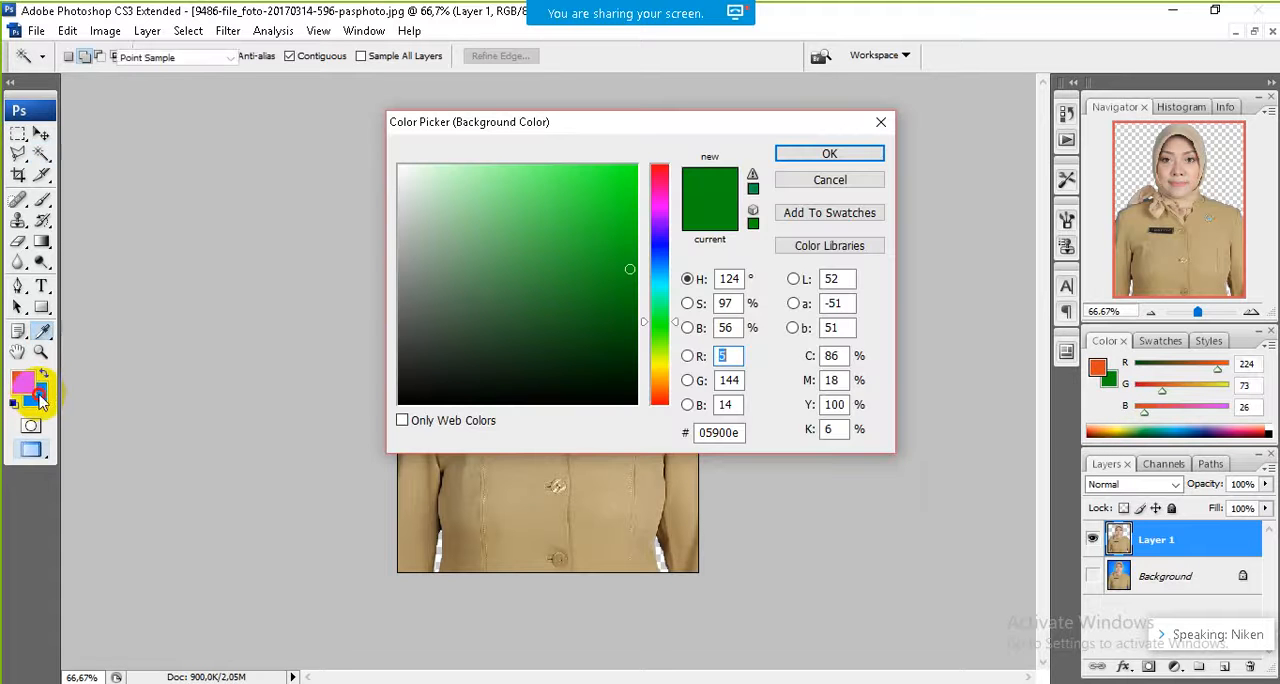
click(661, 176)
click(613, 192)
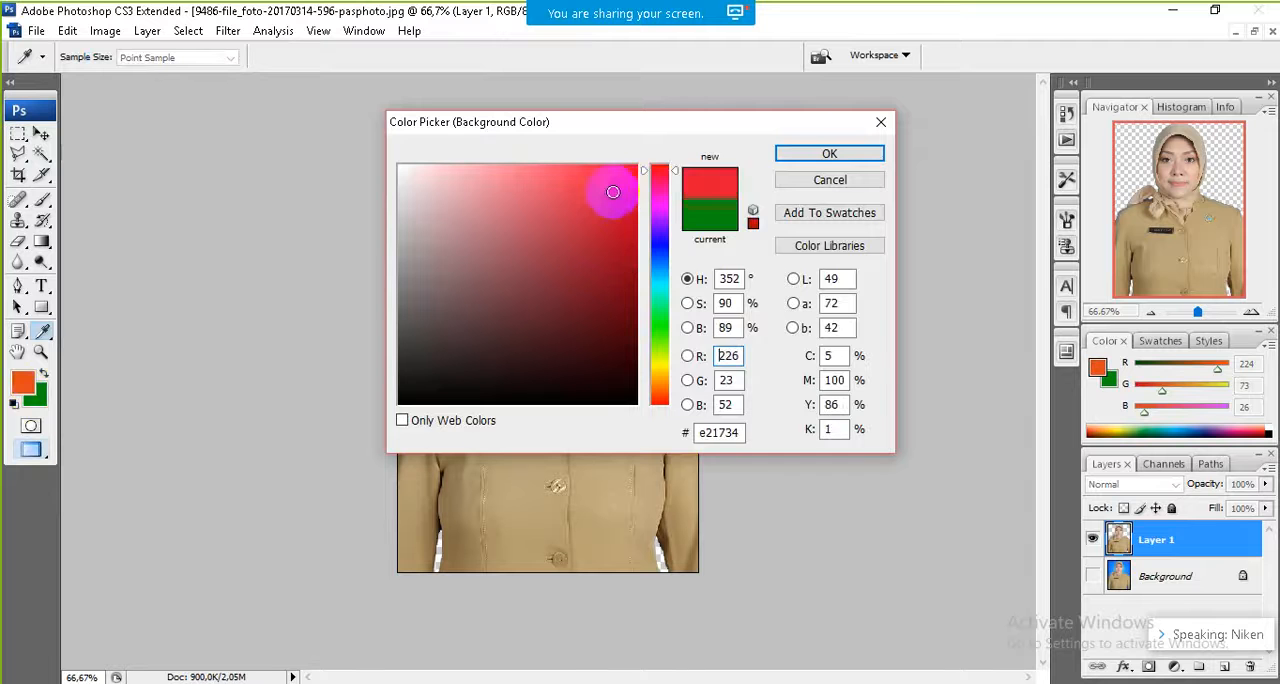
click(798, 153)
key(w)
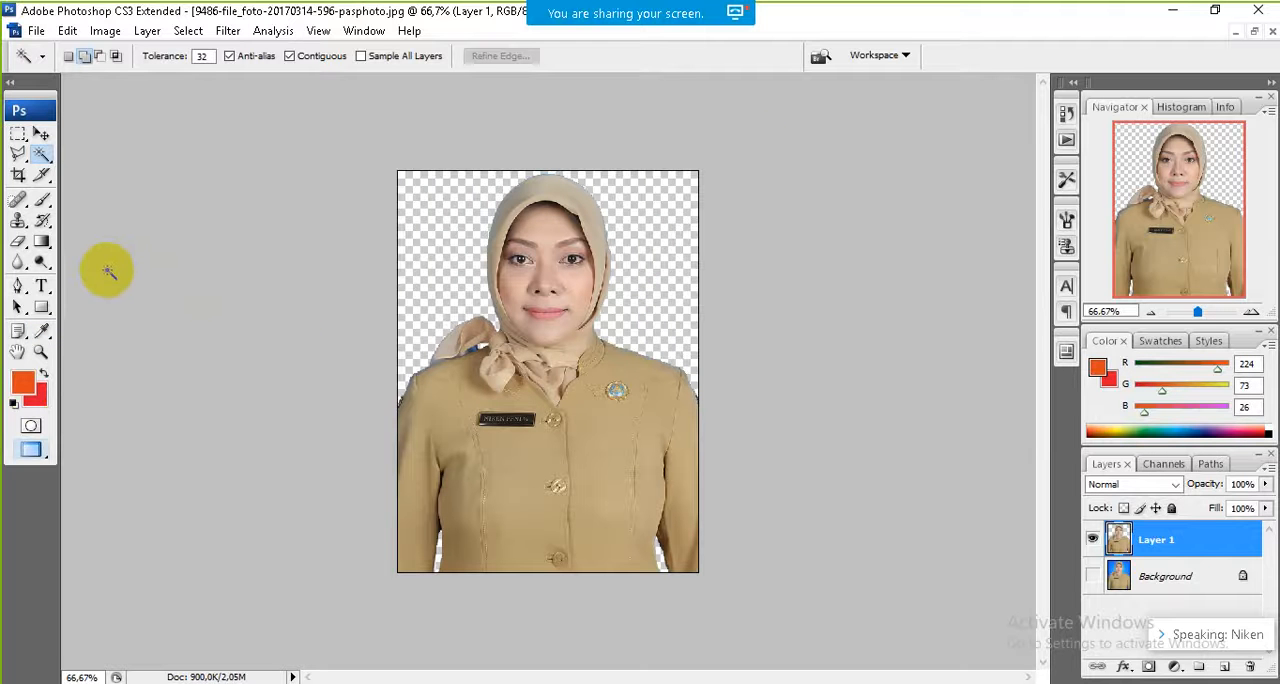
click(41, 137)
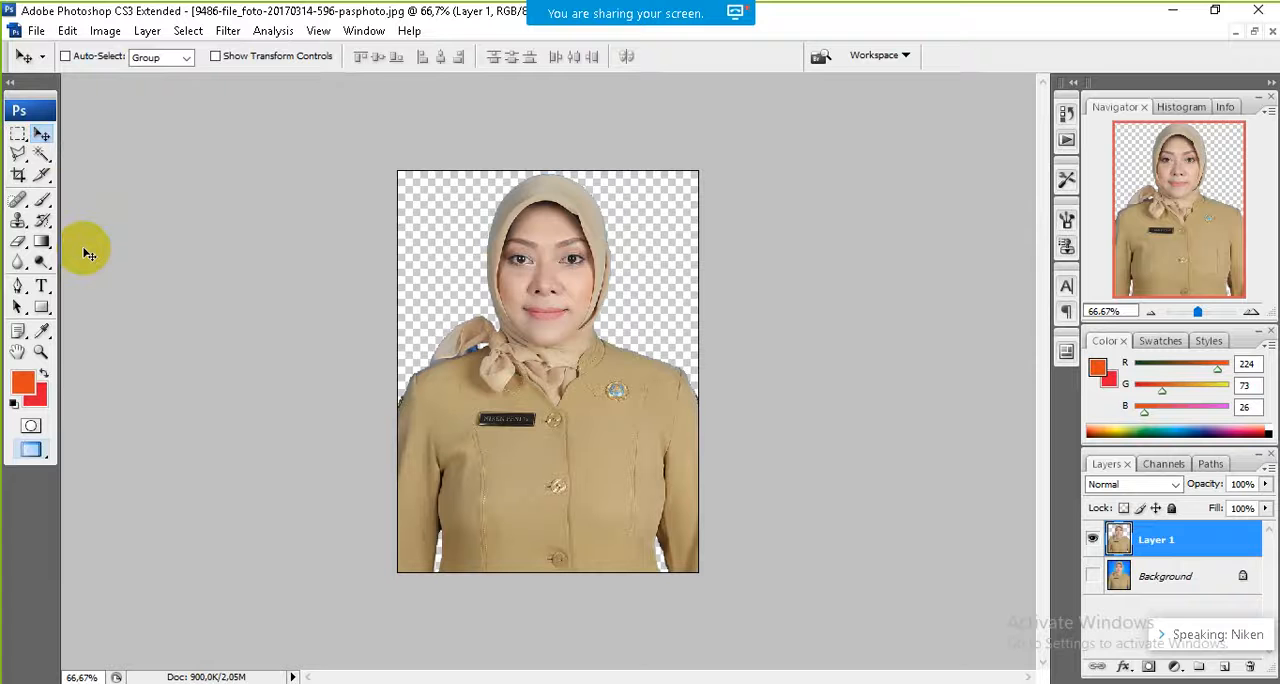
key(g)
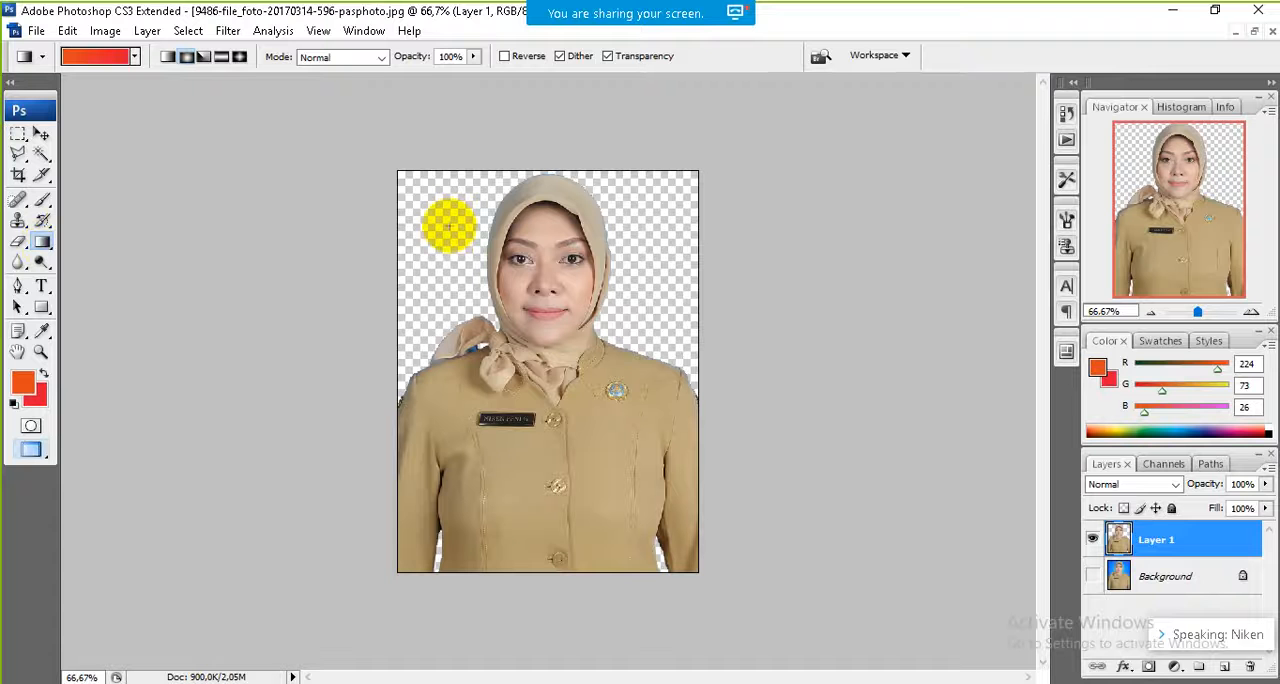
click(41, 156)
click(466, 251)
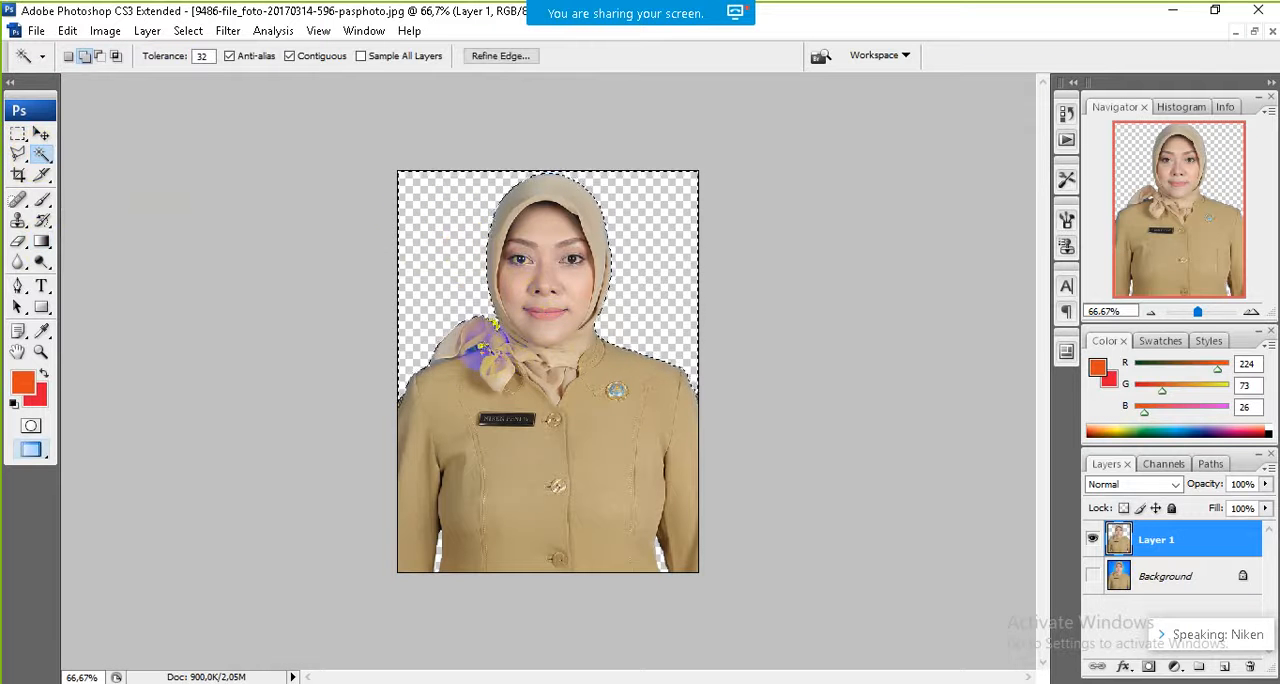
shift+click(440, 548)
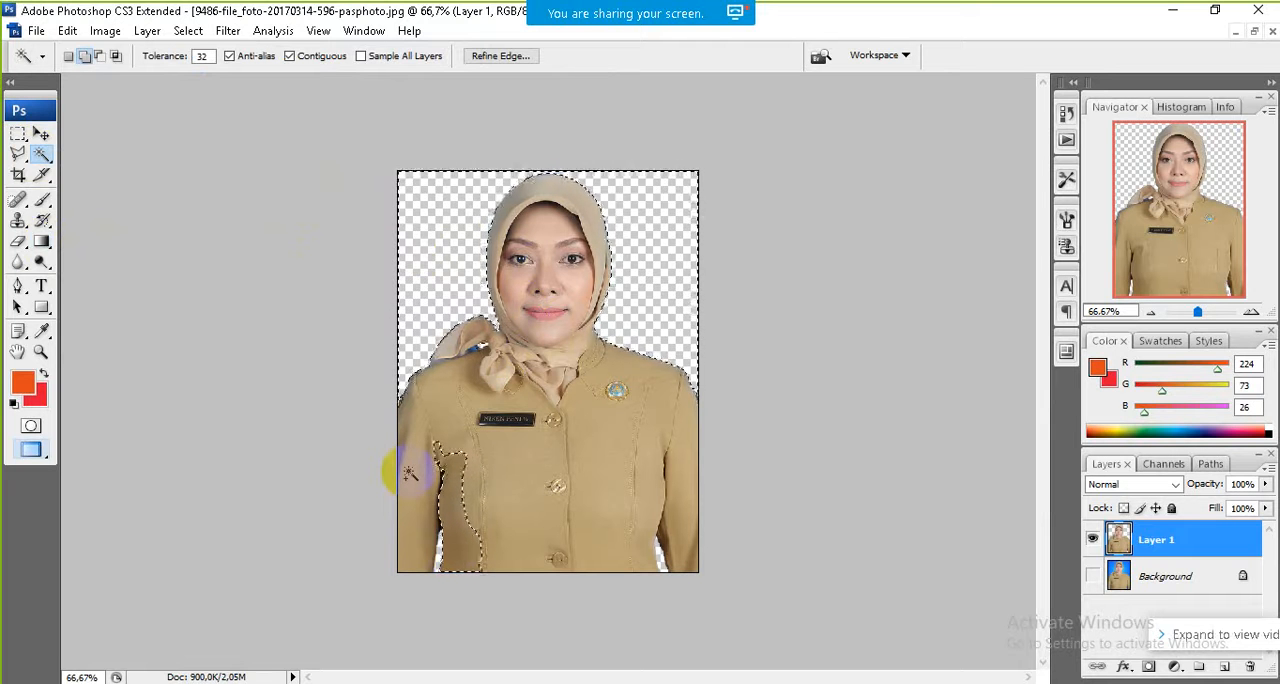
key(ctrl+d)
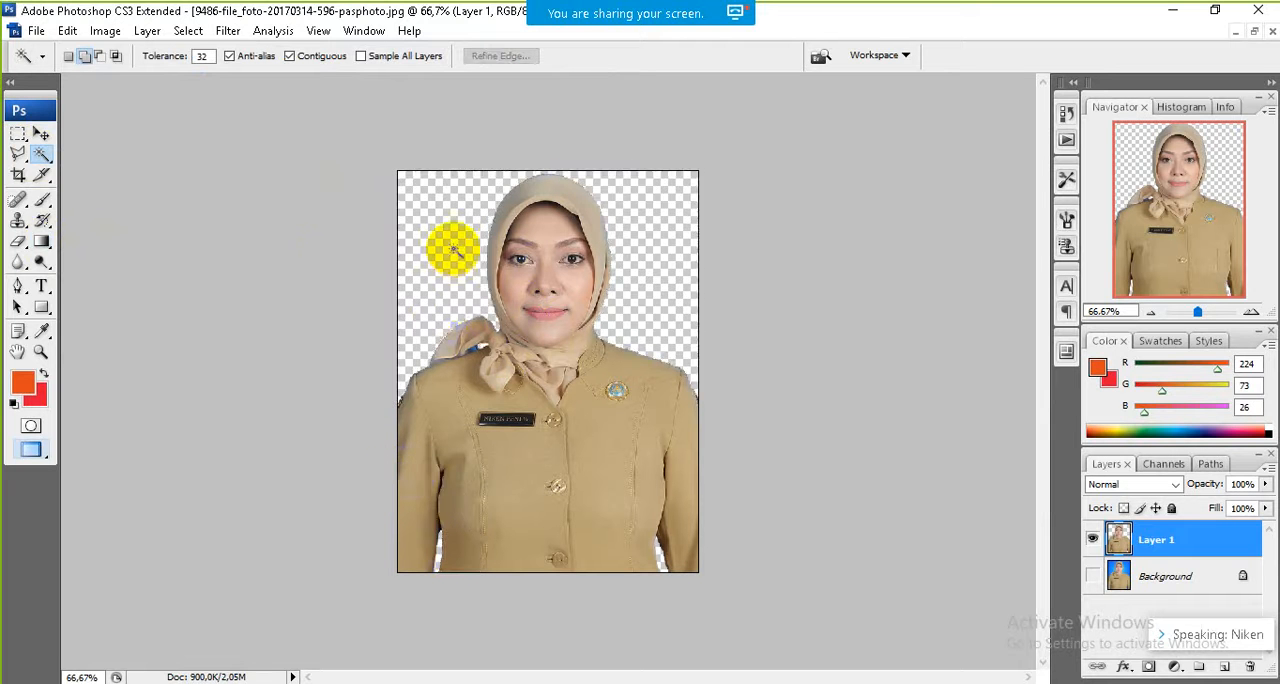
Step: Select the transparent area around the woman with the Magic Wand and fill it, including both arm gaps, with the orange-red foreground color using the Paint Bucket
click(449, 246)
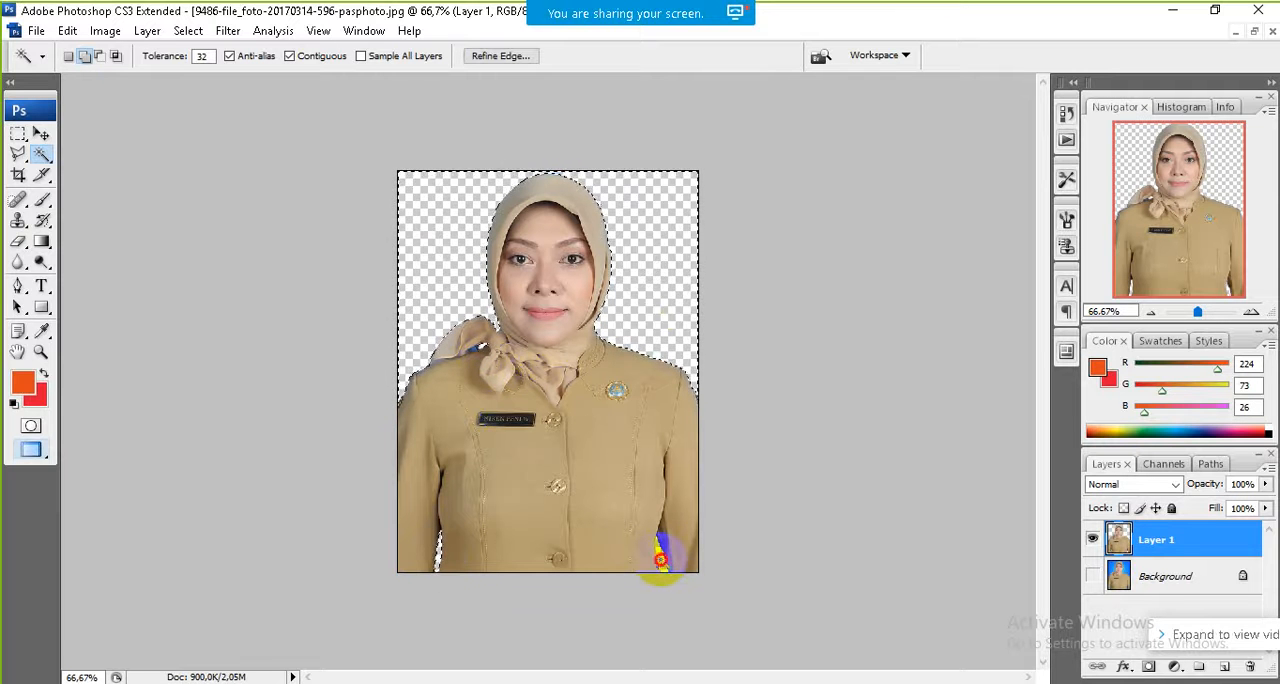
click(44, 247)
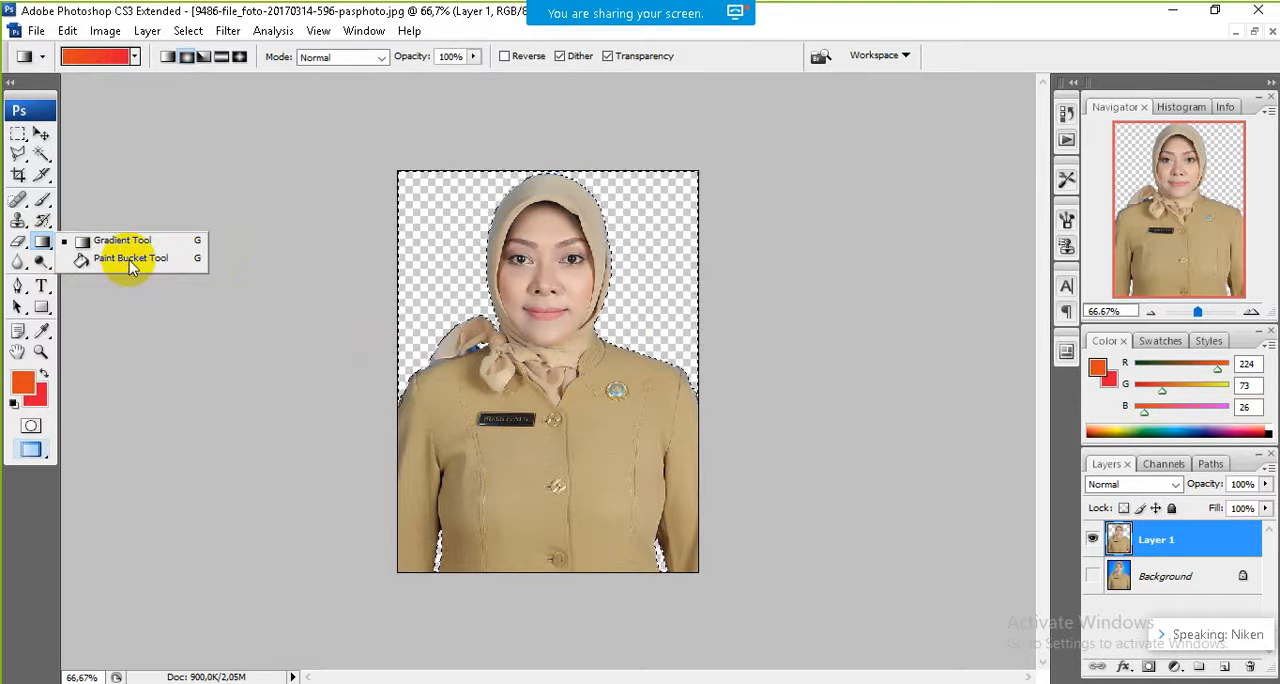
click(129, 260)
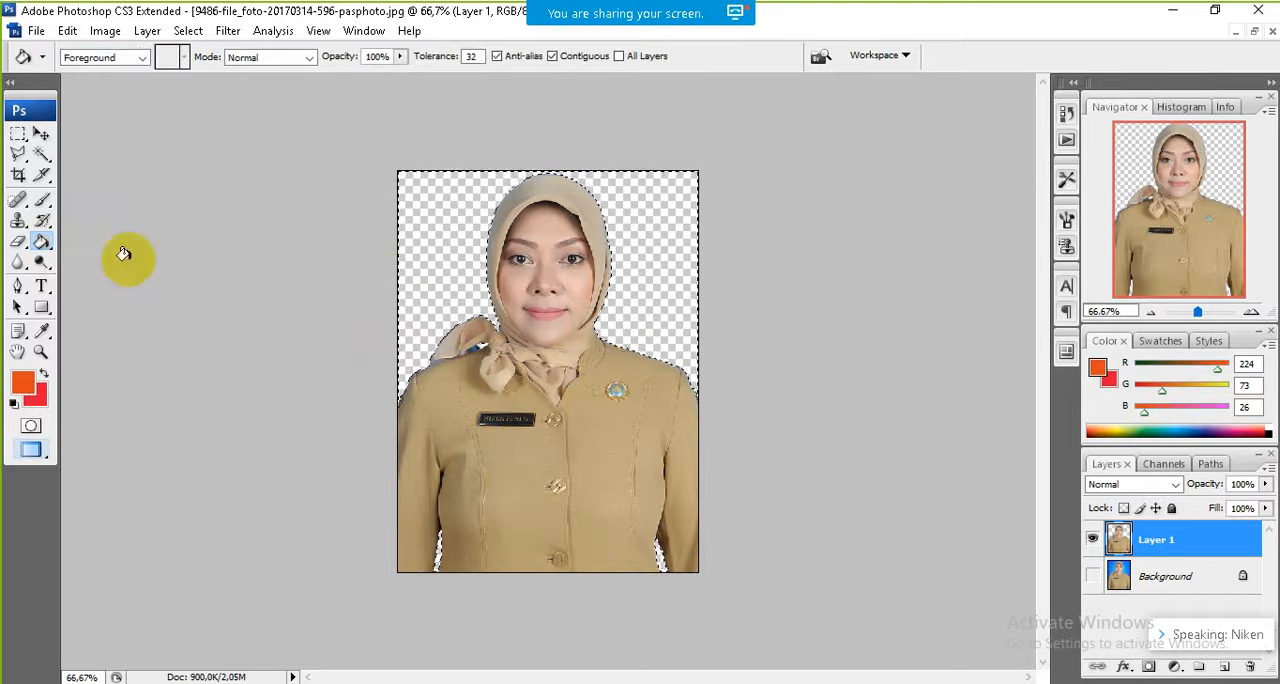
click(432, 254)
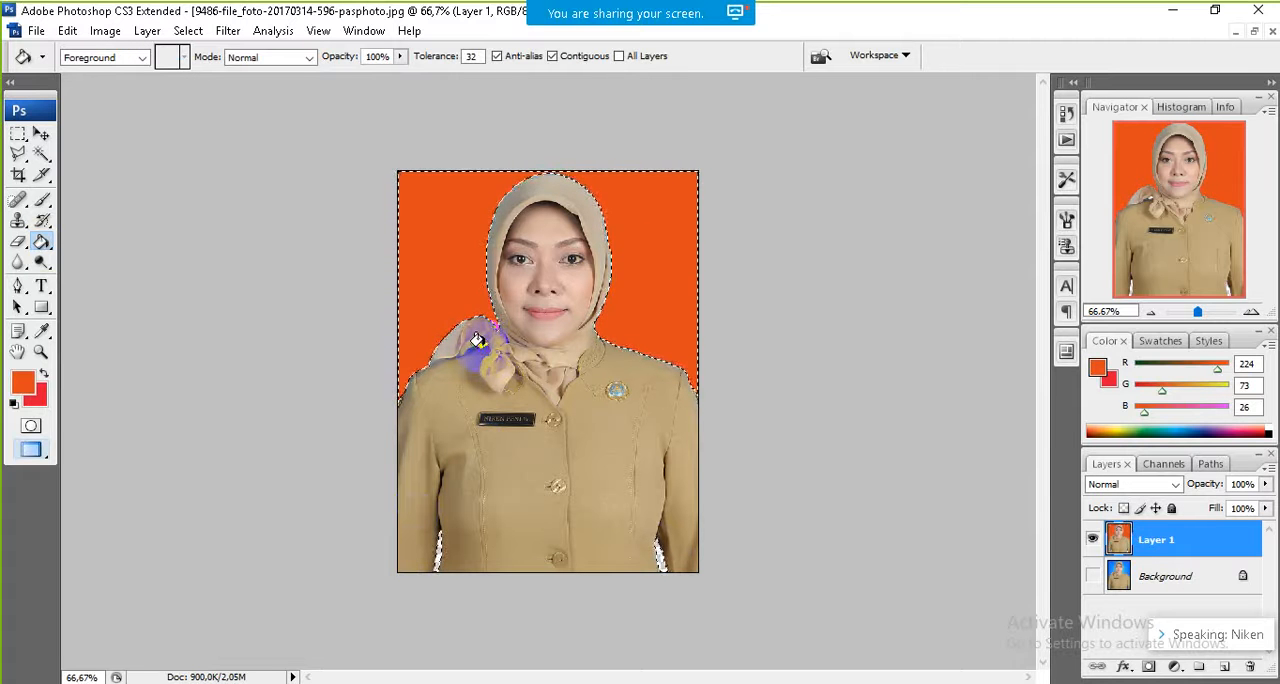
click(437, 545)
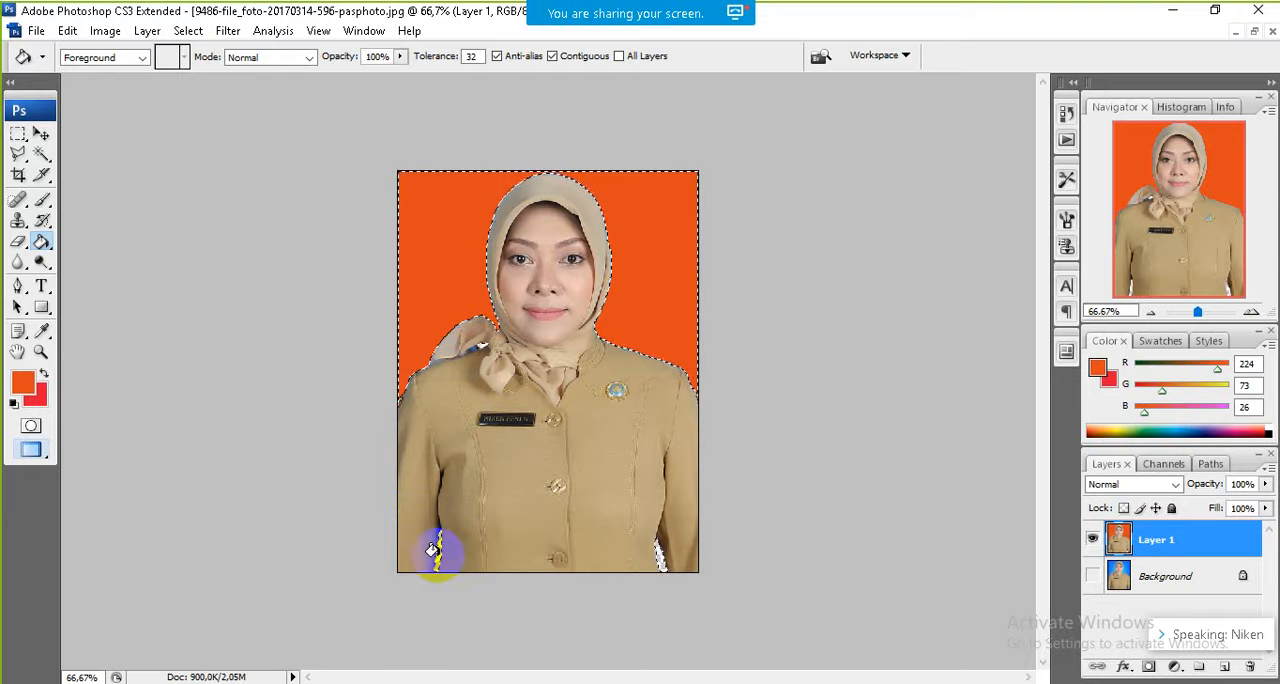
click(655, 556)
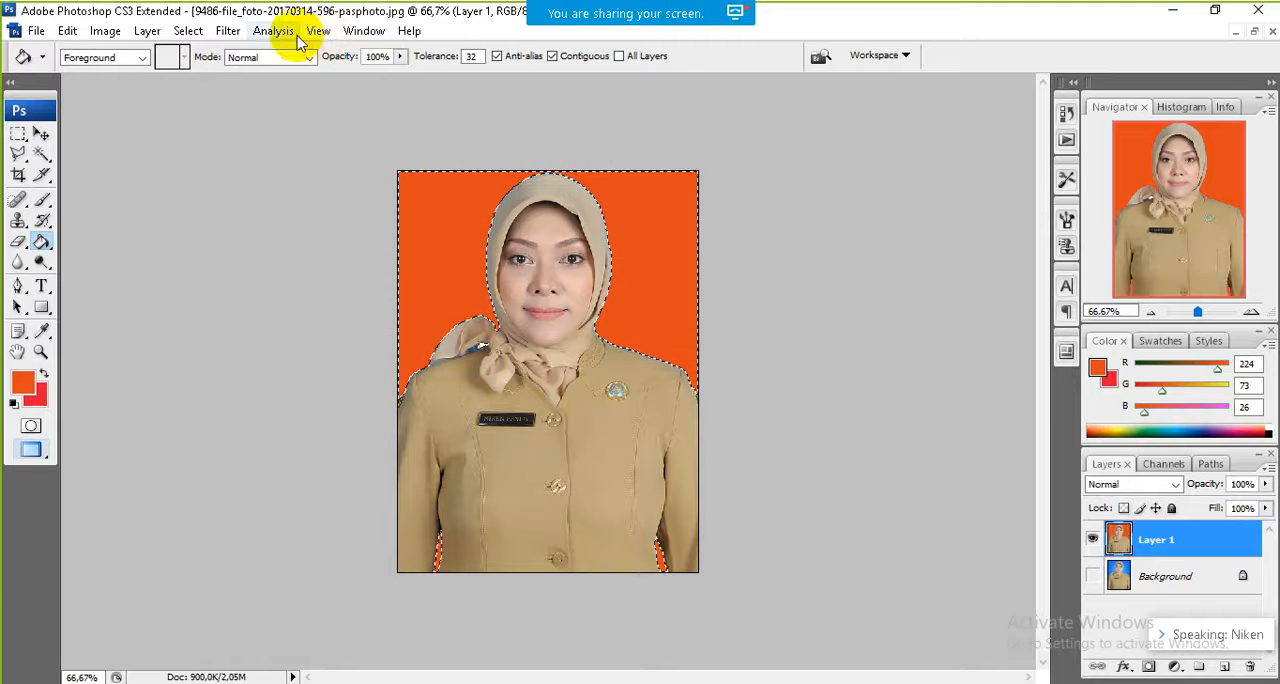
Step: Switch to the Move tool and deselect the filled orange-red background around the woman
click(321, 32)
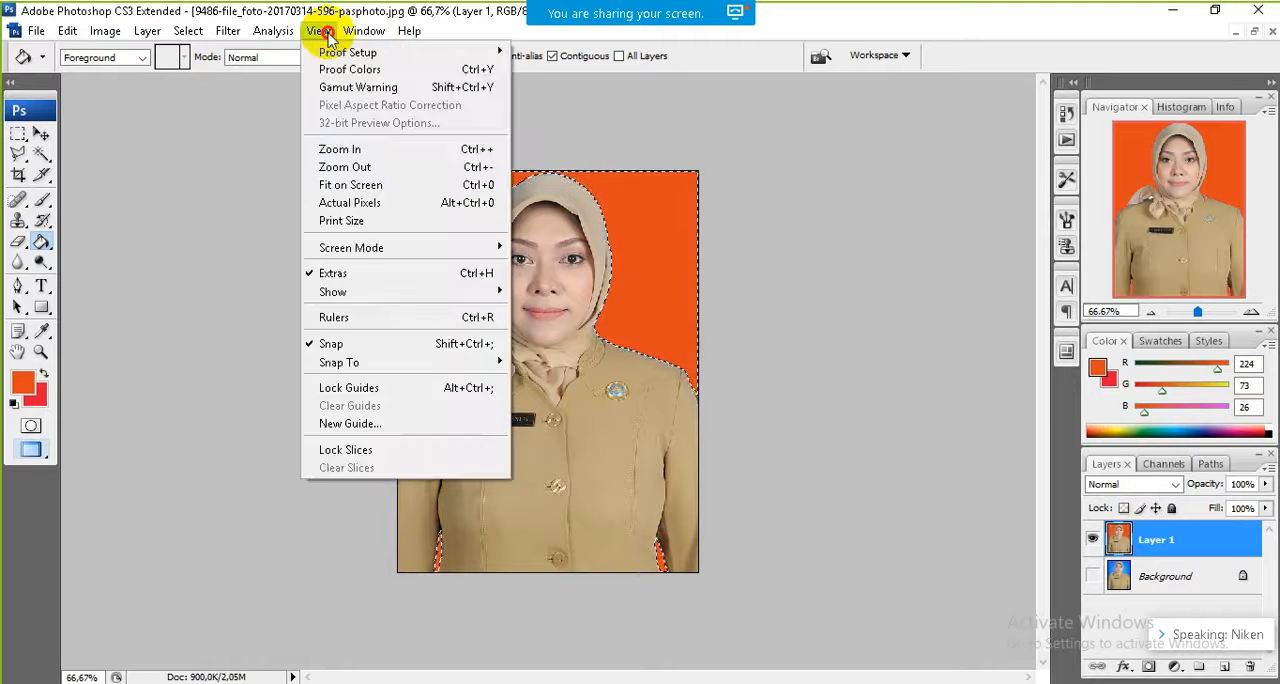
click(346, 151)
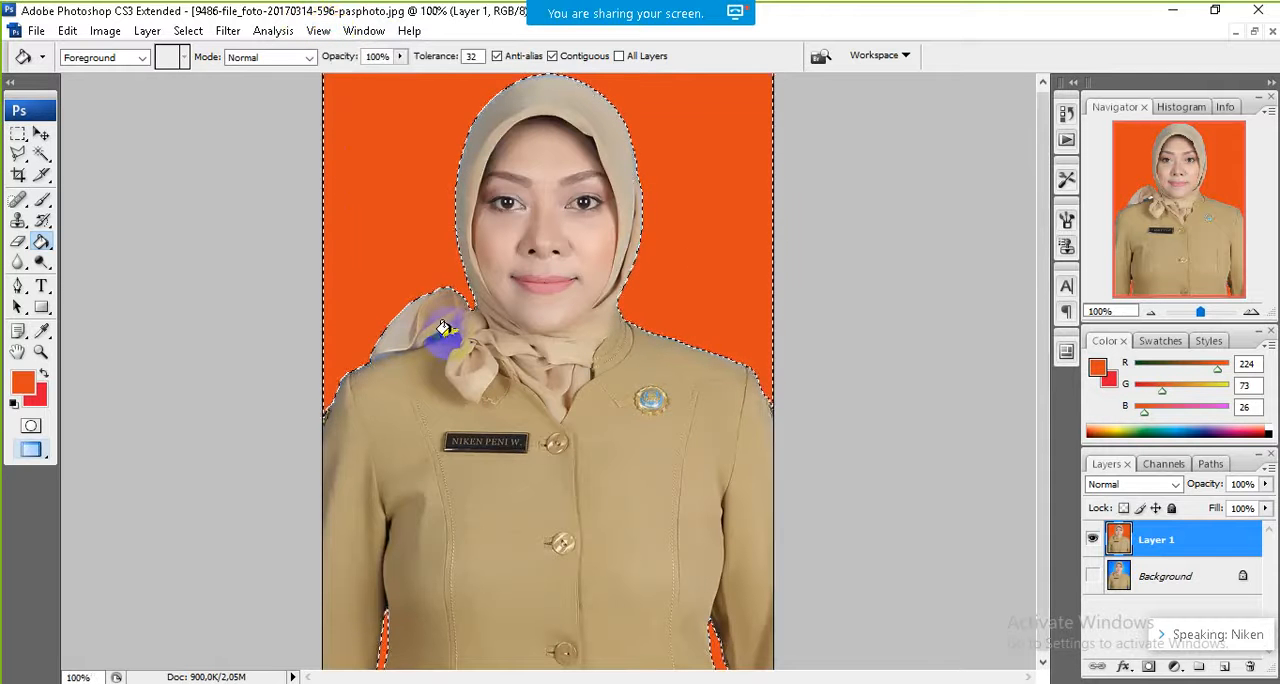
key(Delete)
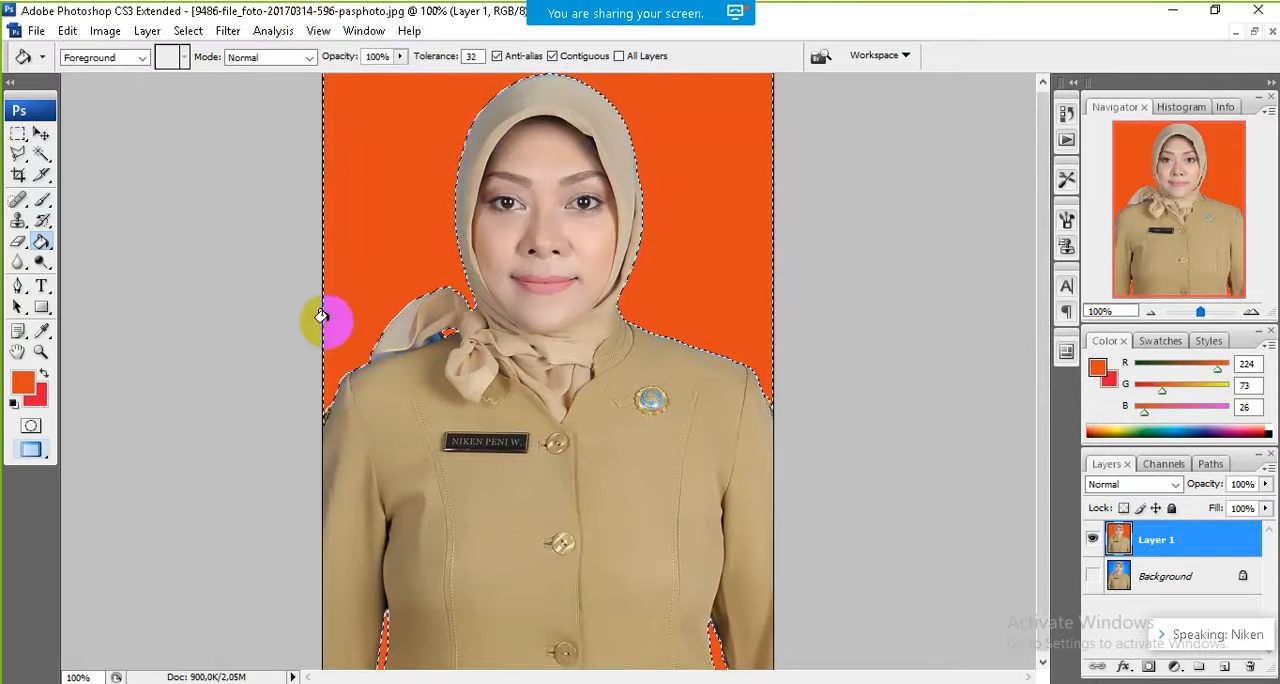
click(41, 133)
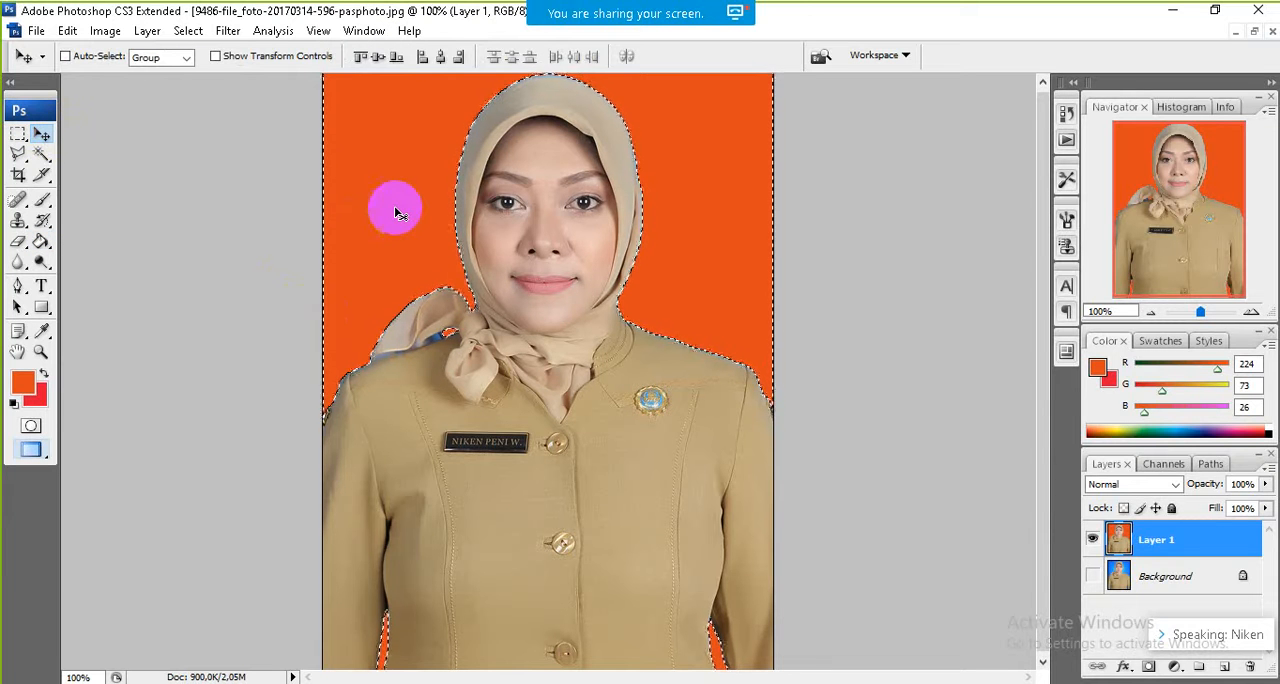
key(ctrl+d)
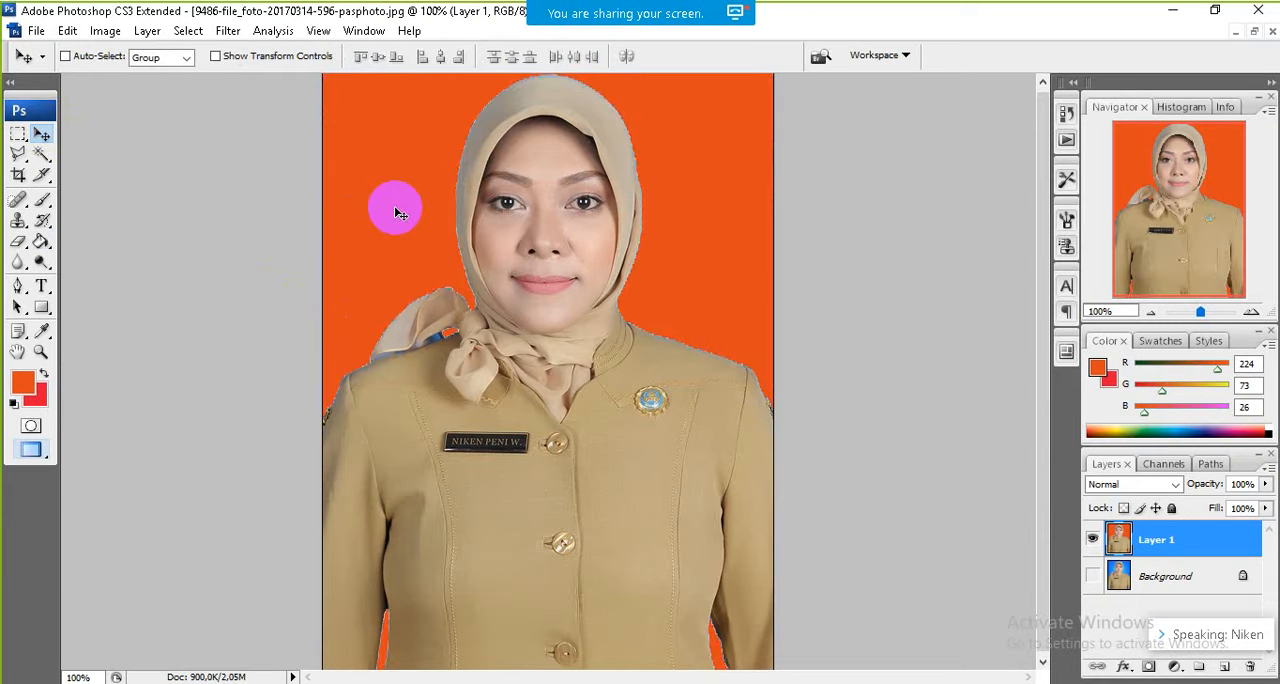
Step: Save the portrait as a JPEG named merah in the BAHAN-PRESENTASI folder, with quality 8 (High) and the Baseline ("Standard") format
click(316, 31)
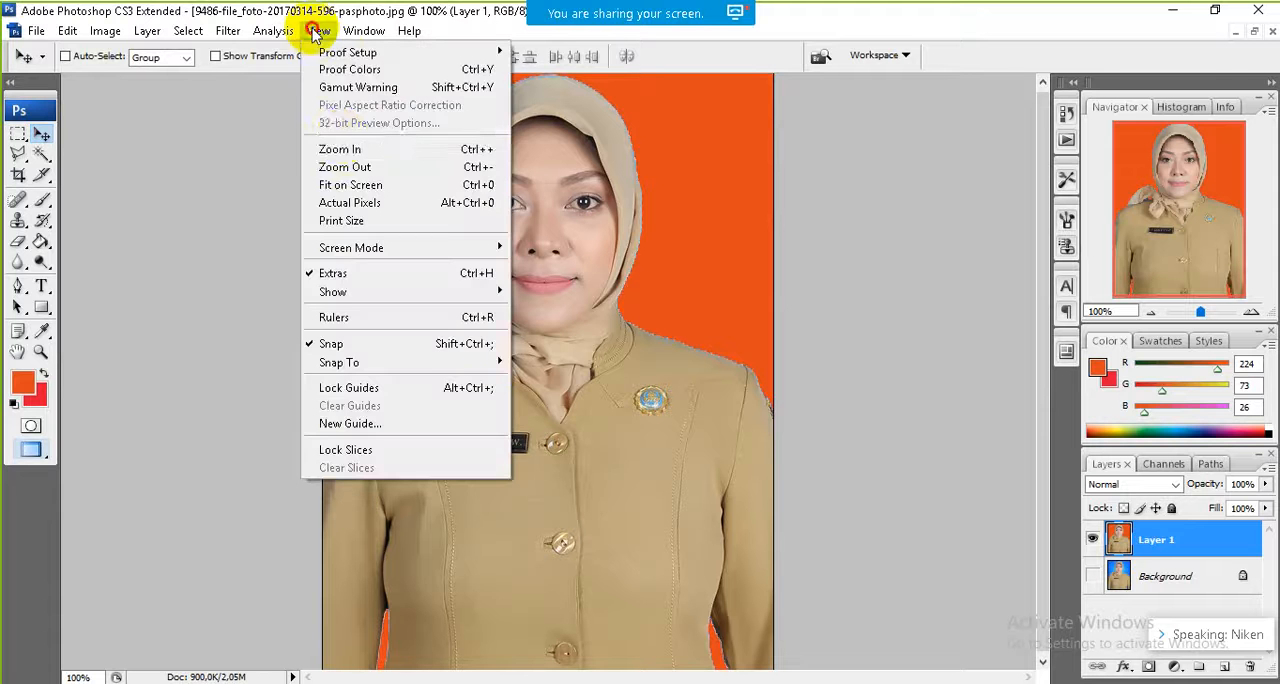
mouse_move(236, 34)
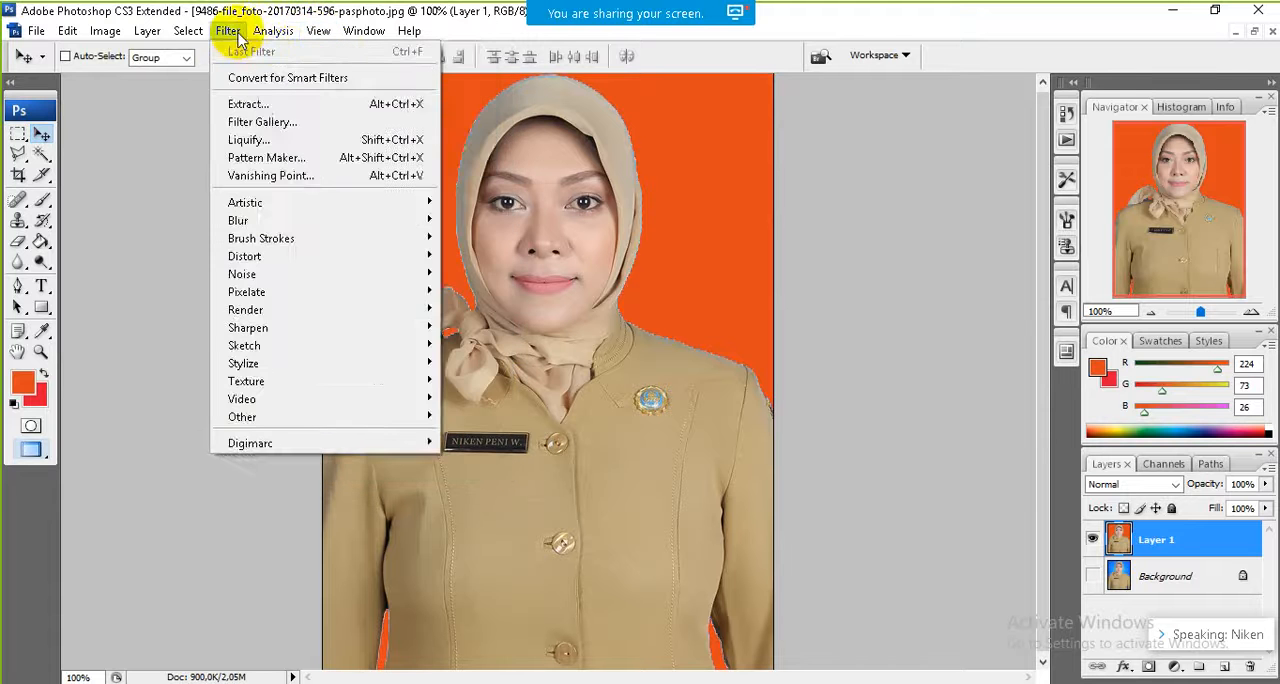
mouse_move(316, 31)
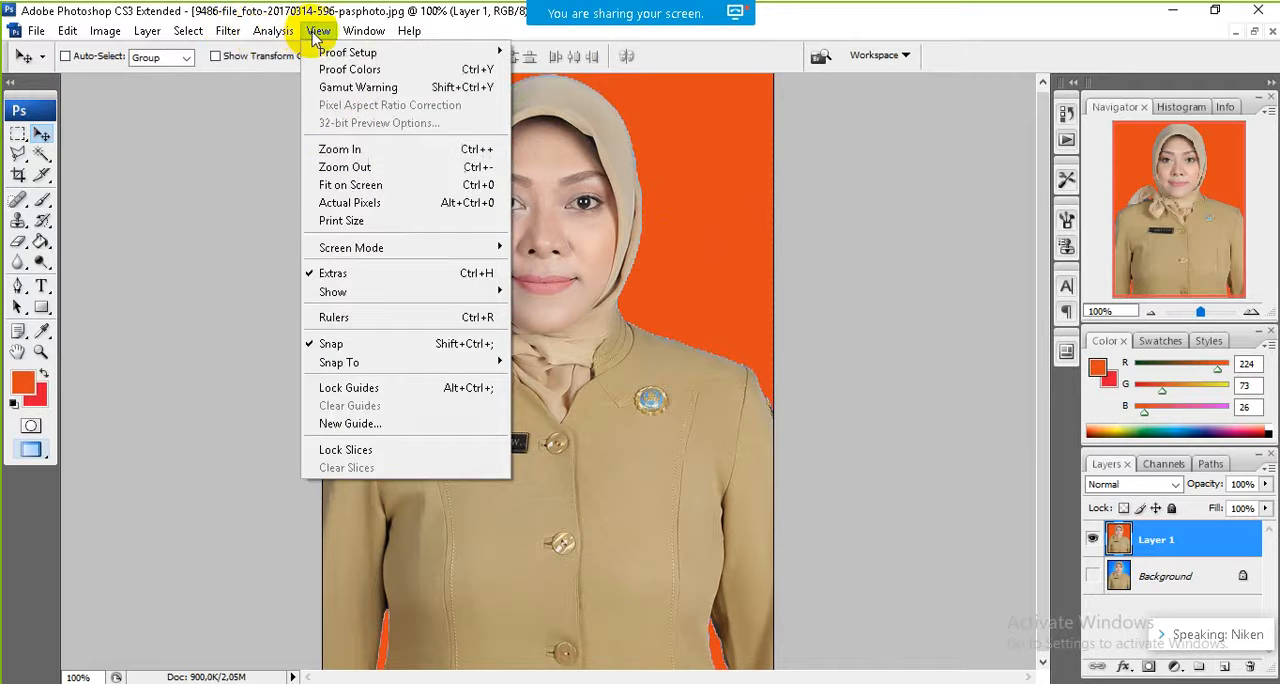
click(342, 166)
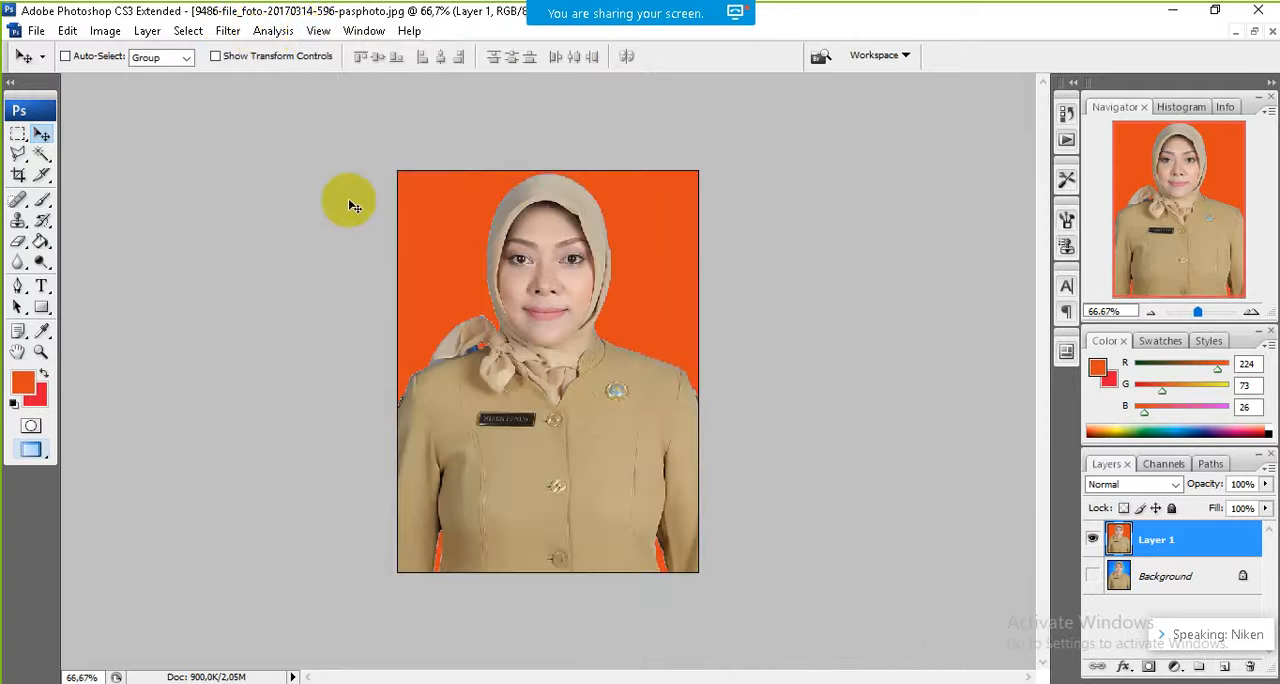
click(34, 32)
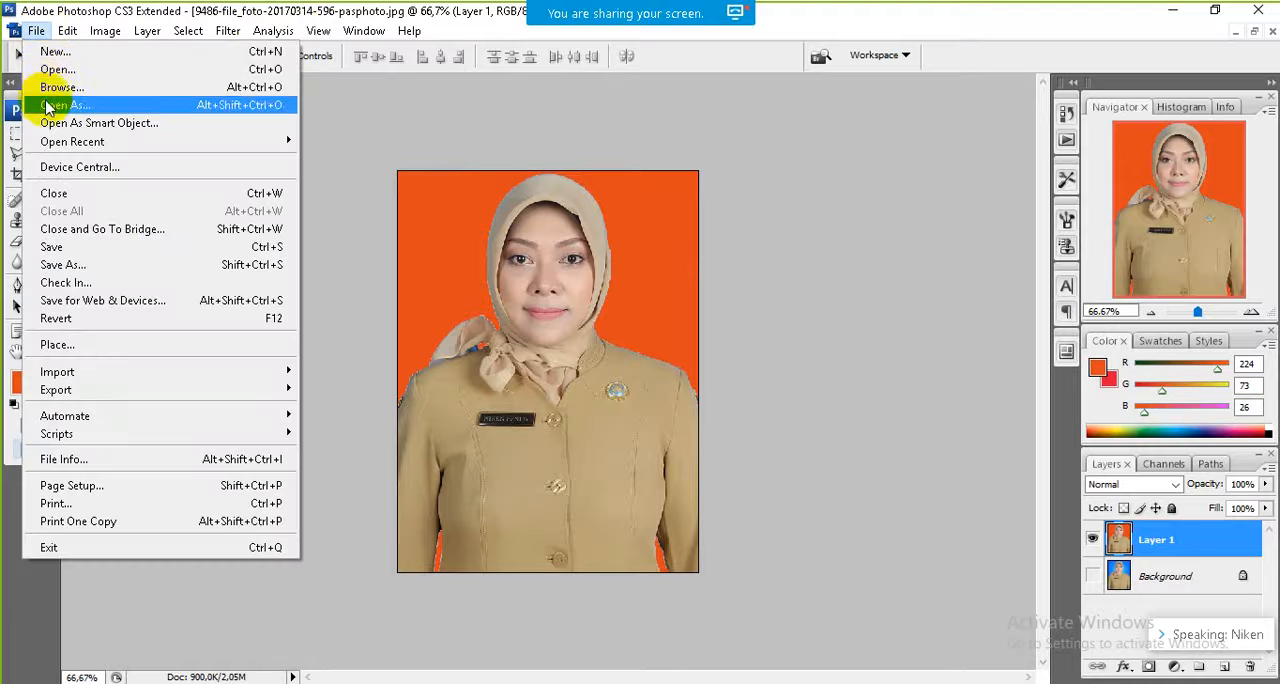
click(63, 266)
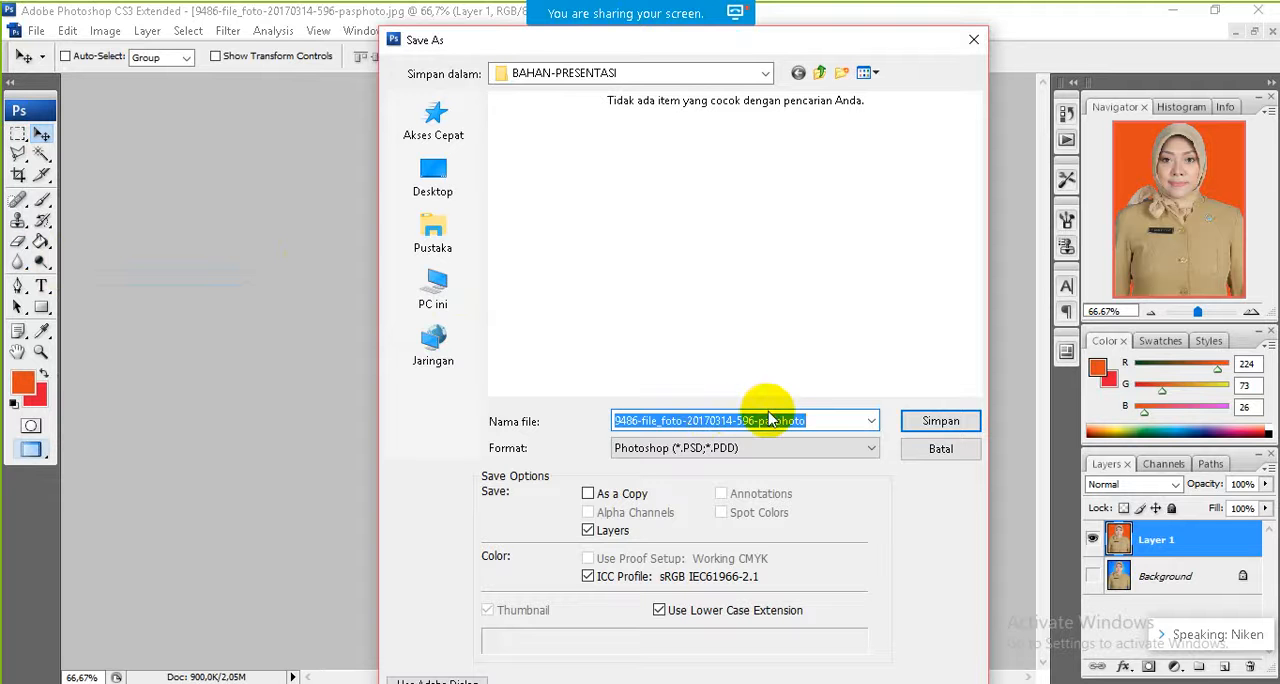
text(mera)
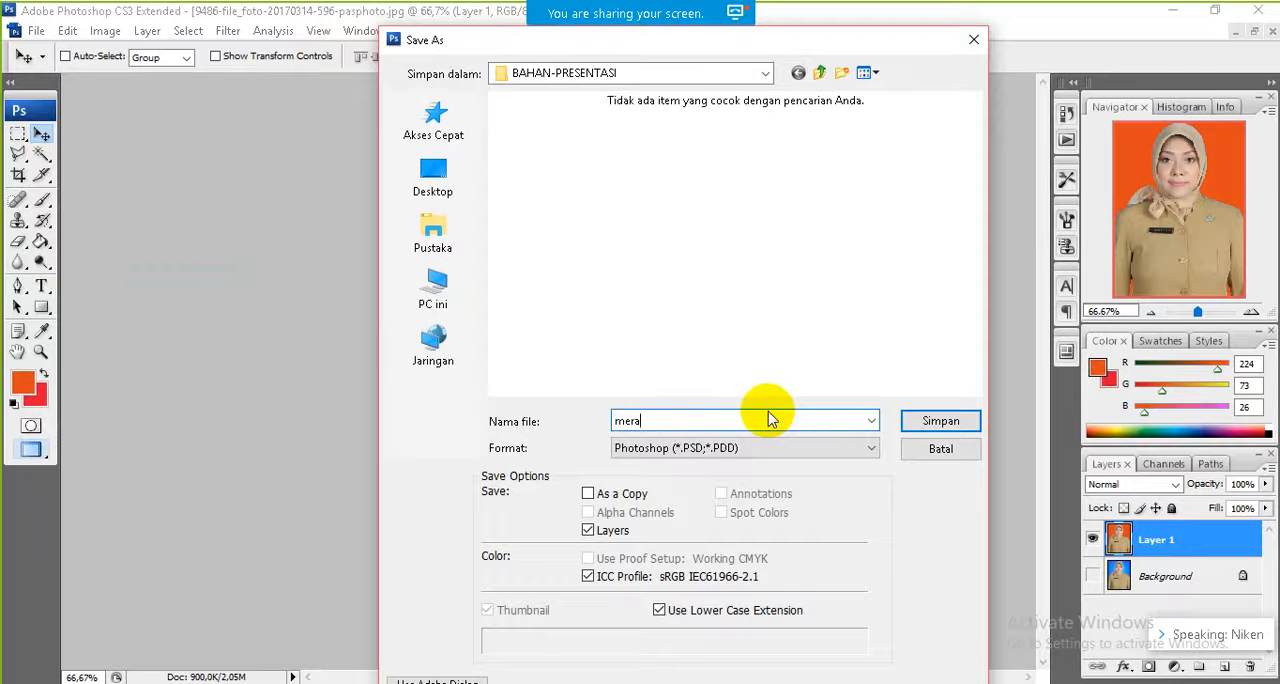
text(h)
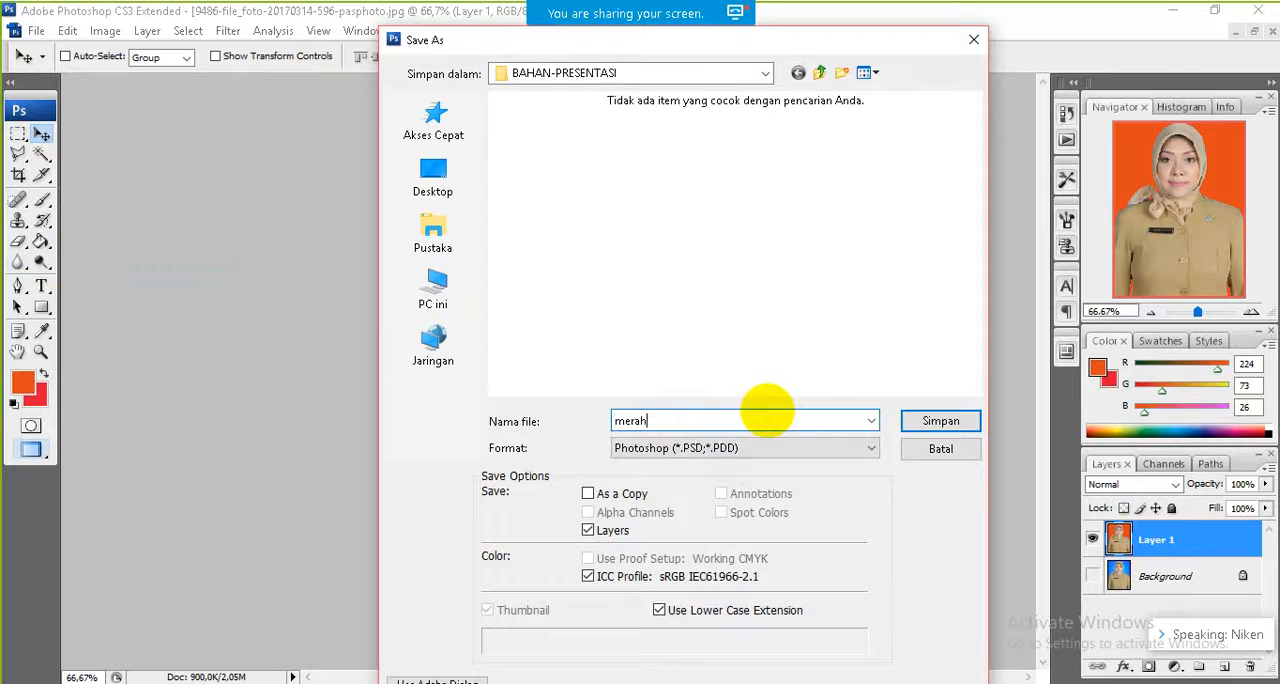
click(728, 452)
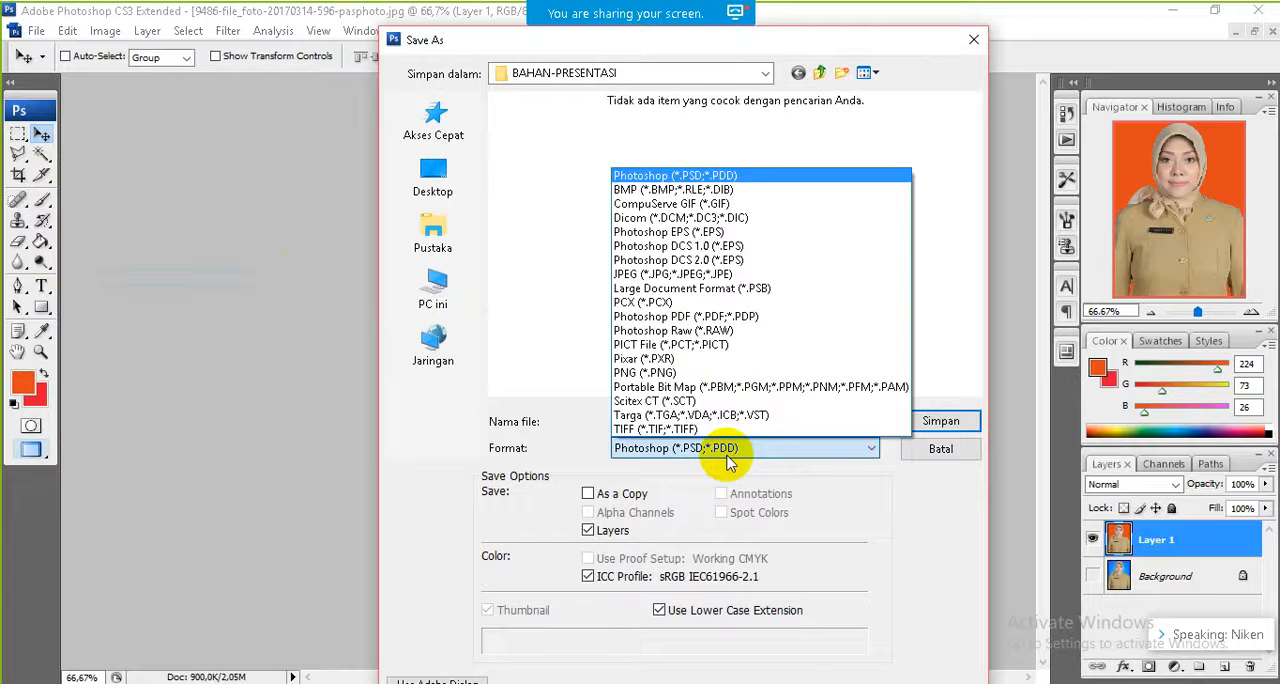
click(665, 275)
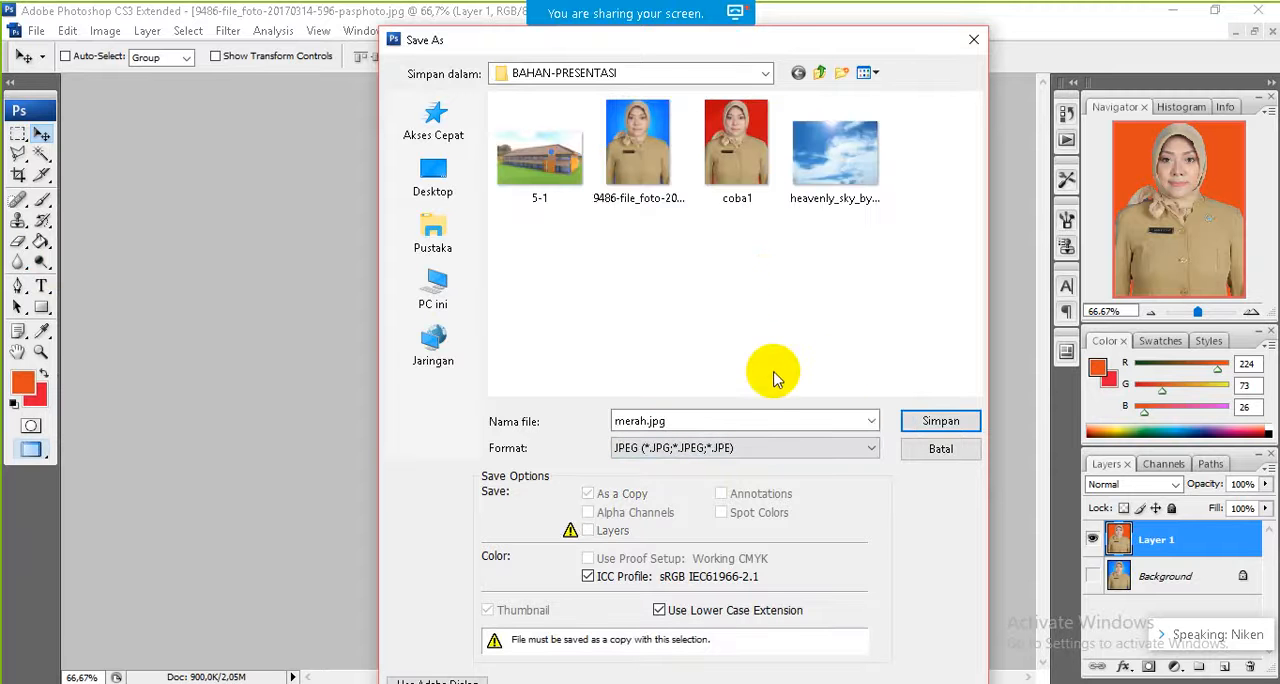
click(952, 425)
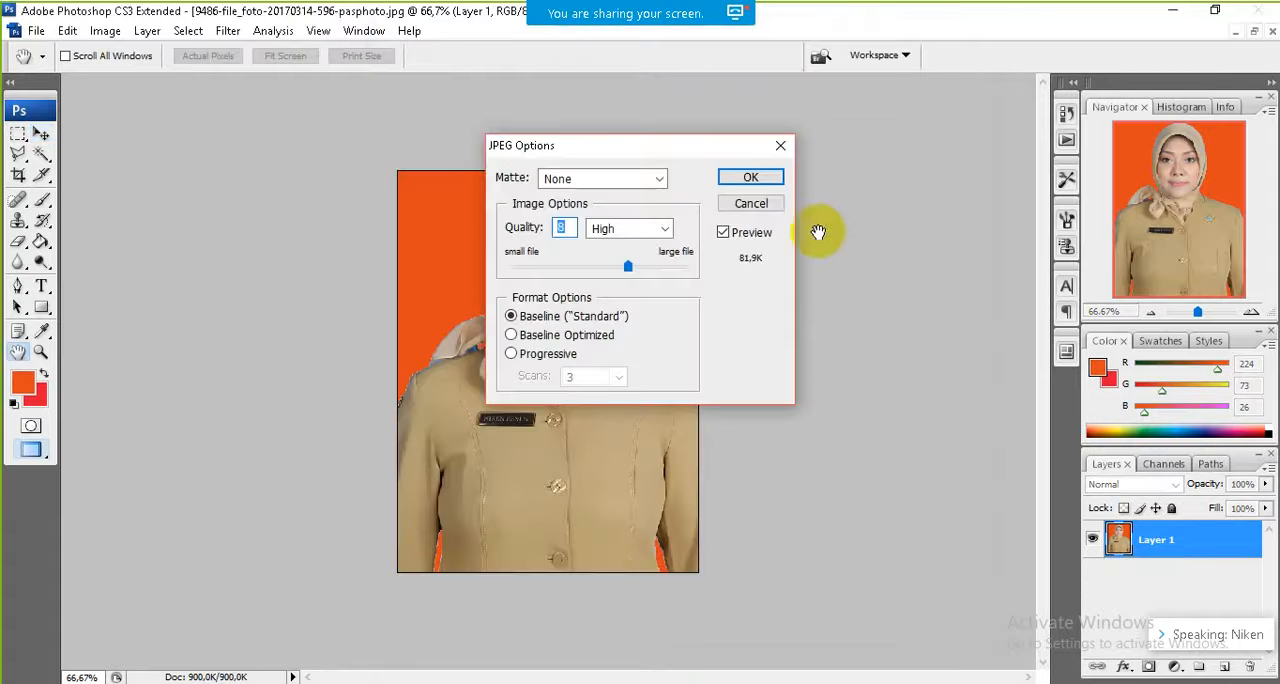
click(750, 177)
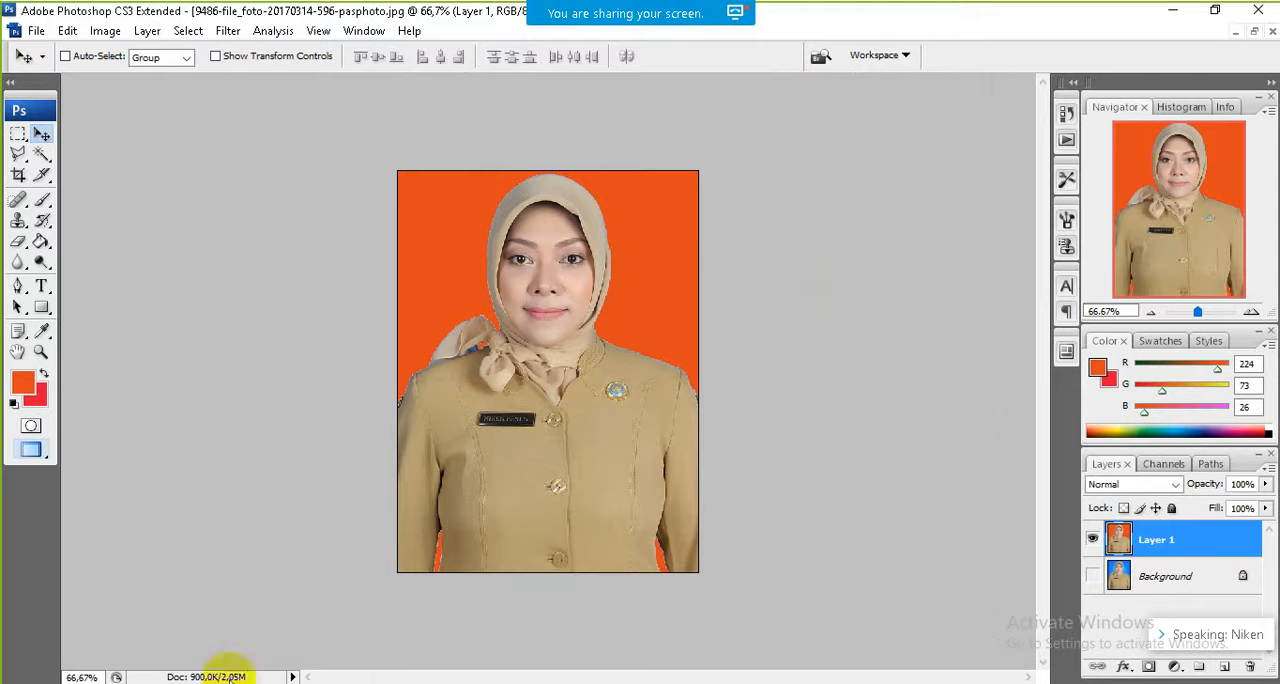
Step: Switch to File Explorer, find merah in the BAHAN-PRESENTASI folder and view it in Photo Gallery
click(208, 682)
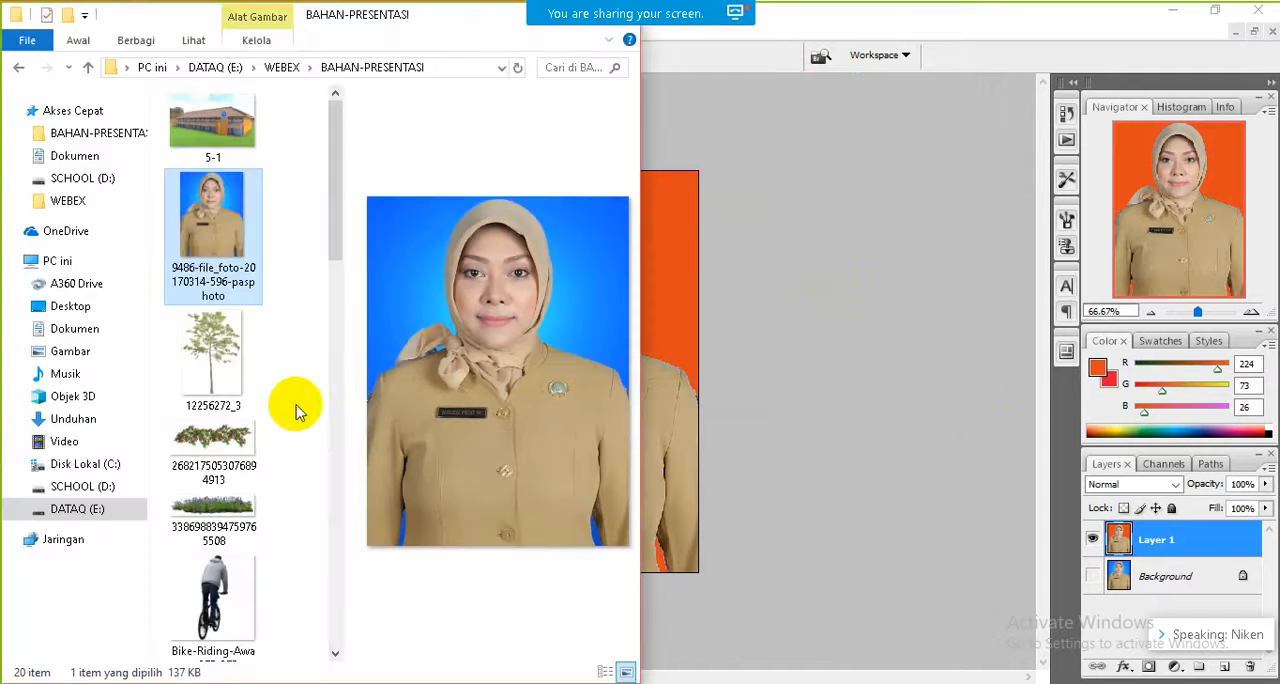
click(334, 380)
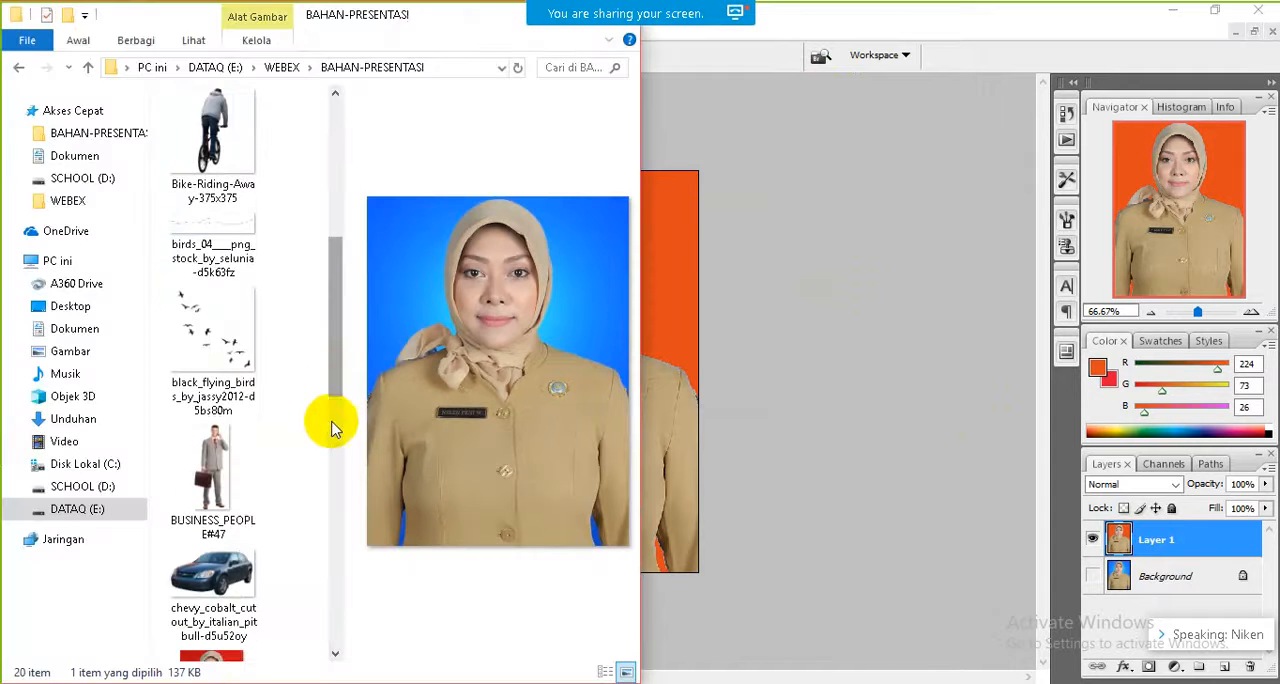
click(333, 428)
drag(329, 429, 338, 582)
click(230, 350)
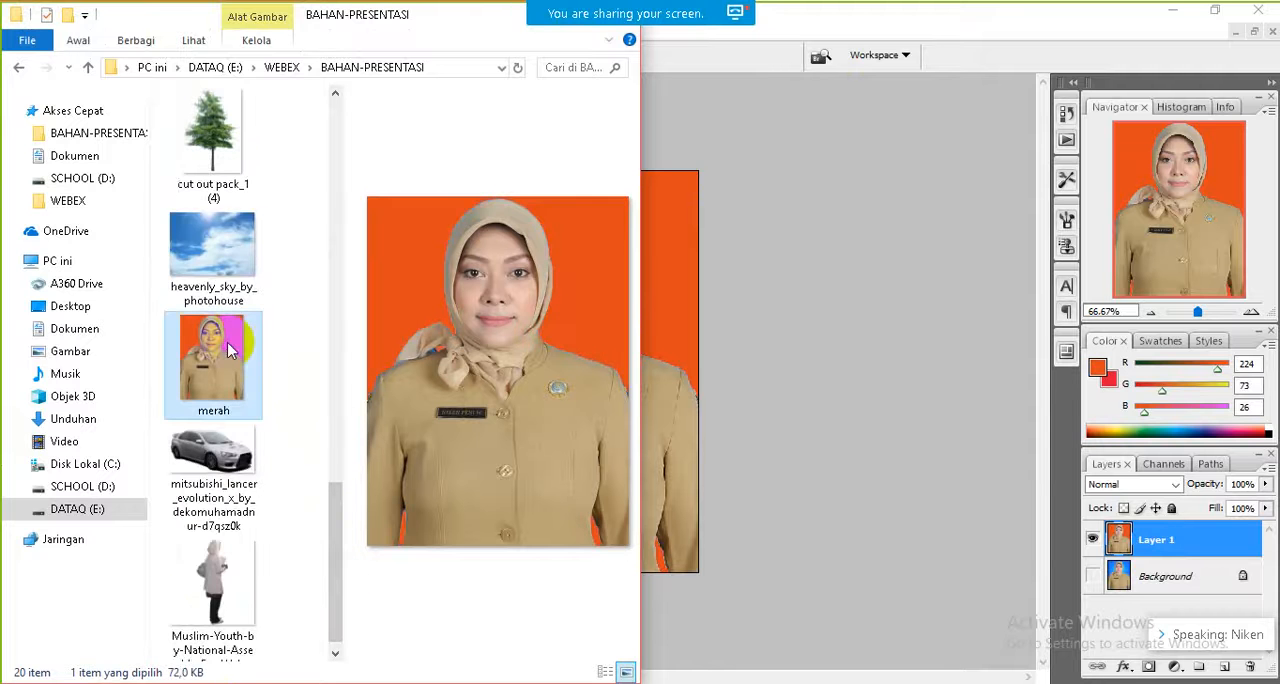
double_click(230, 350)
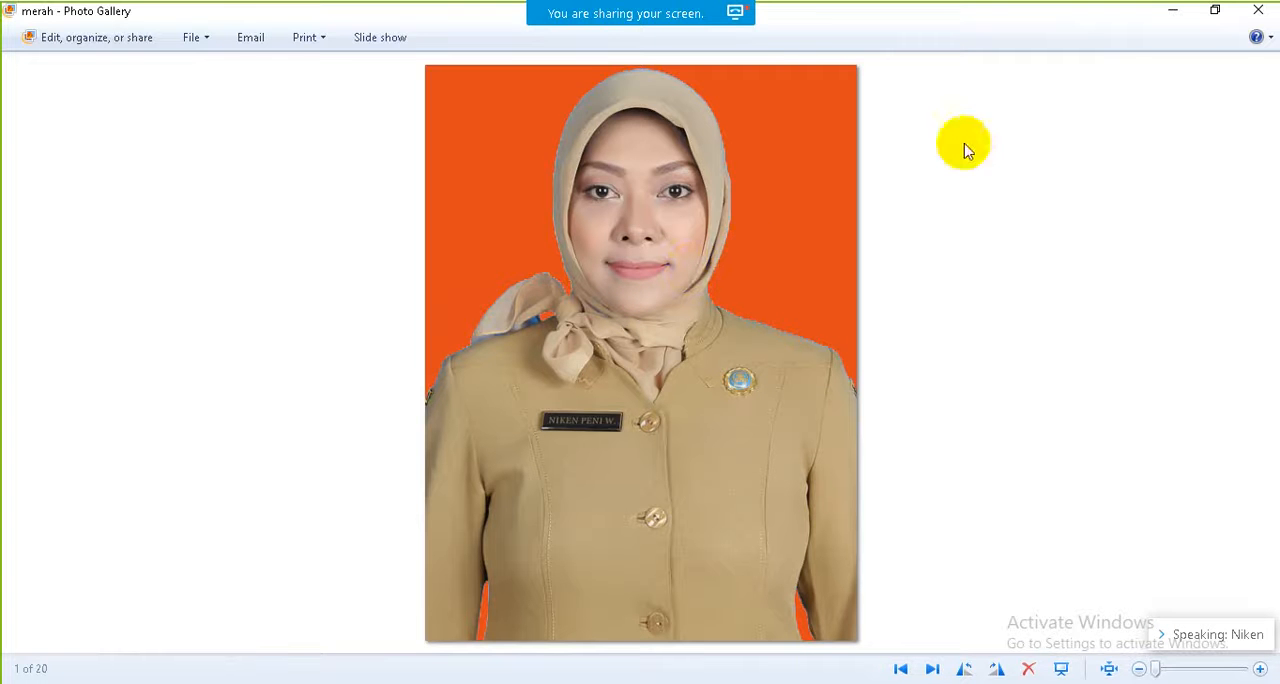
click(1176, 18)
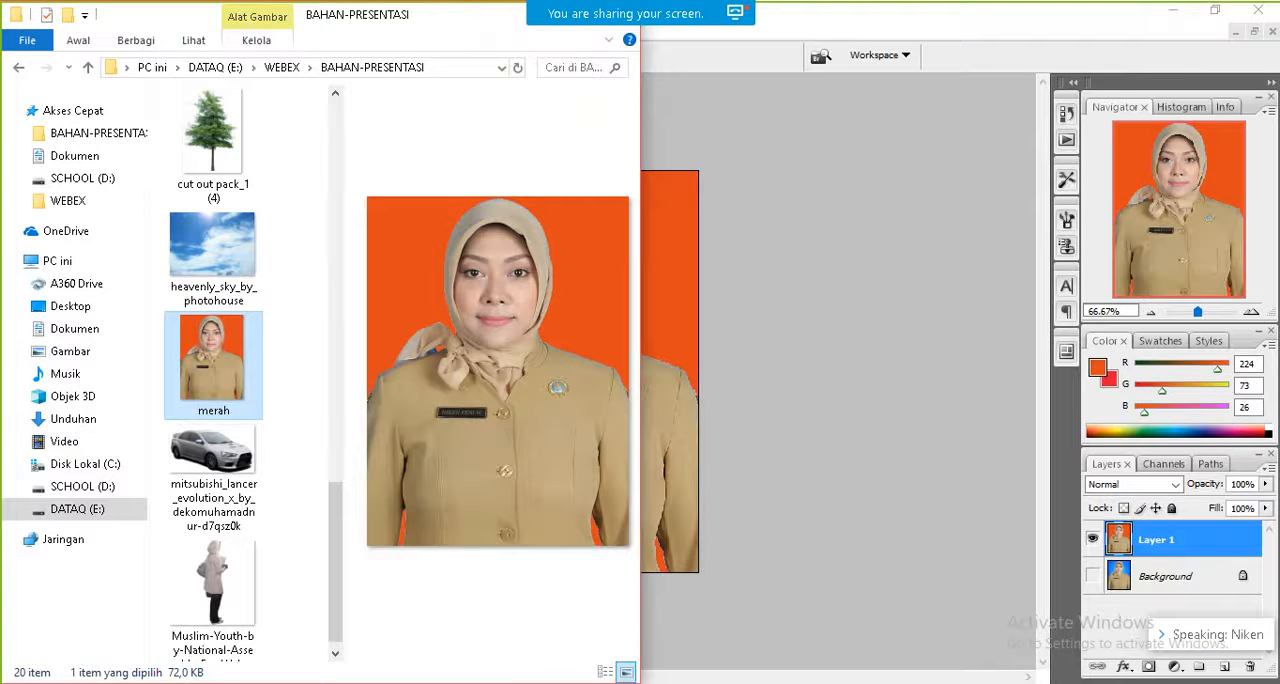
Step: Switch to PowerPoint, read the "Menambahkan Gambar" slide in full-screen slide show and return to Photoshop
click(565, 681)
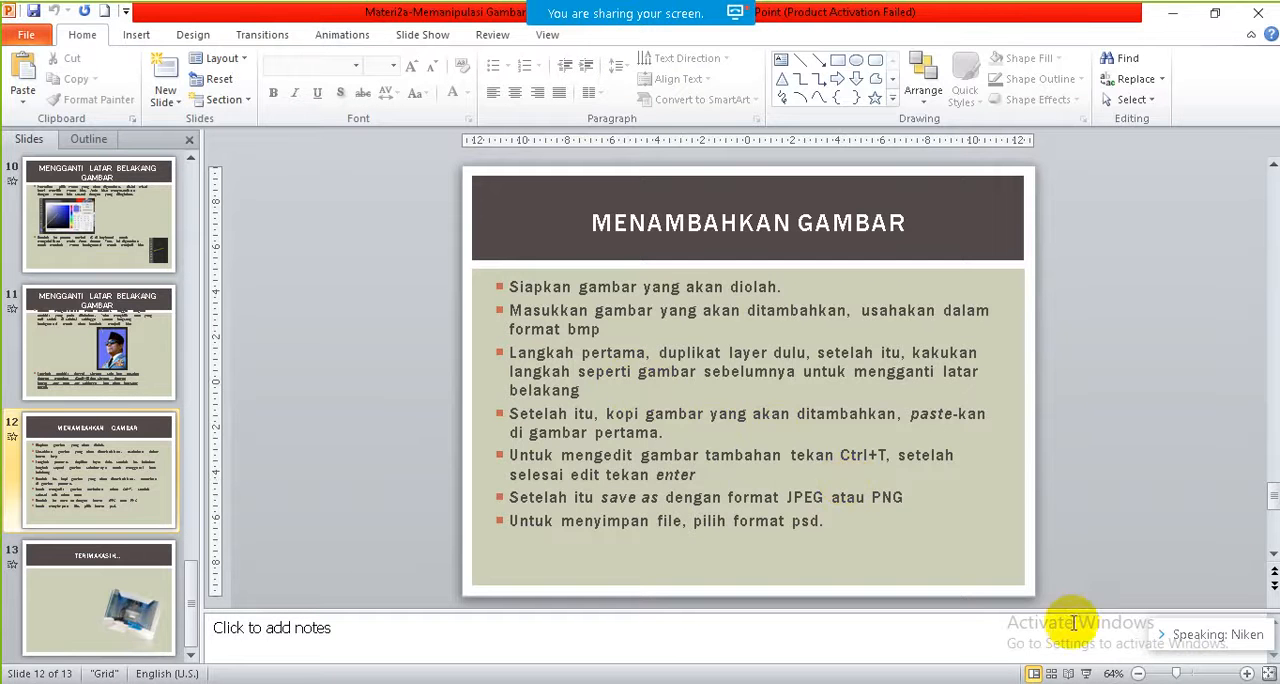
click(1085, 673)
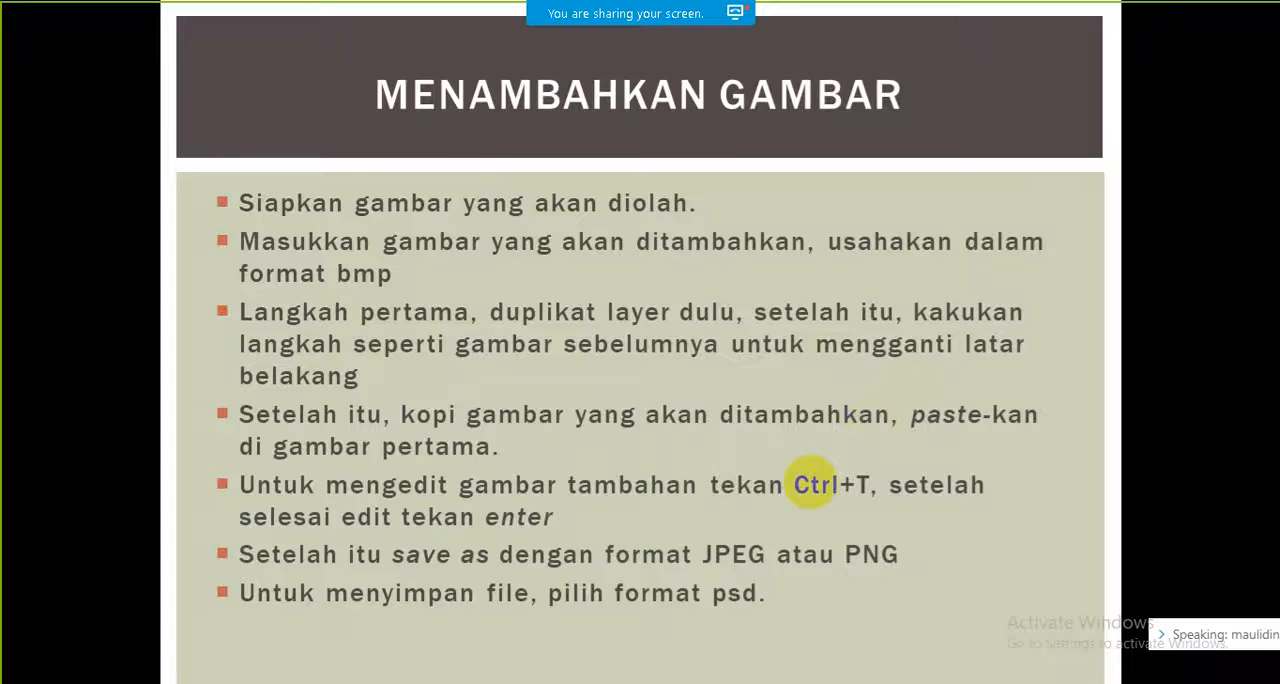
key(Escape)
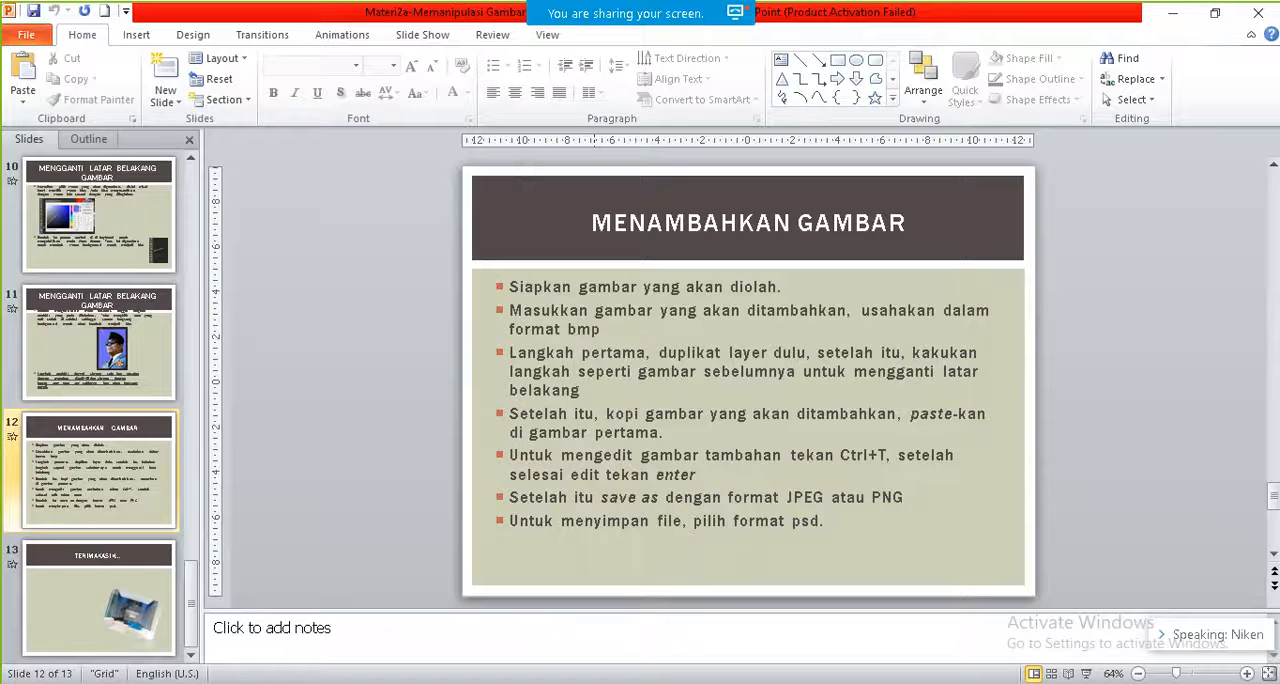
key(alt+Tab)
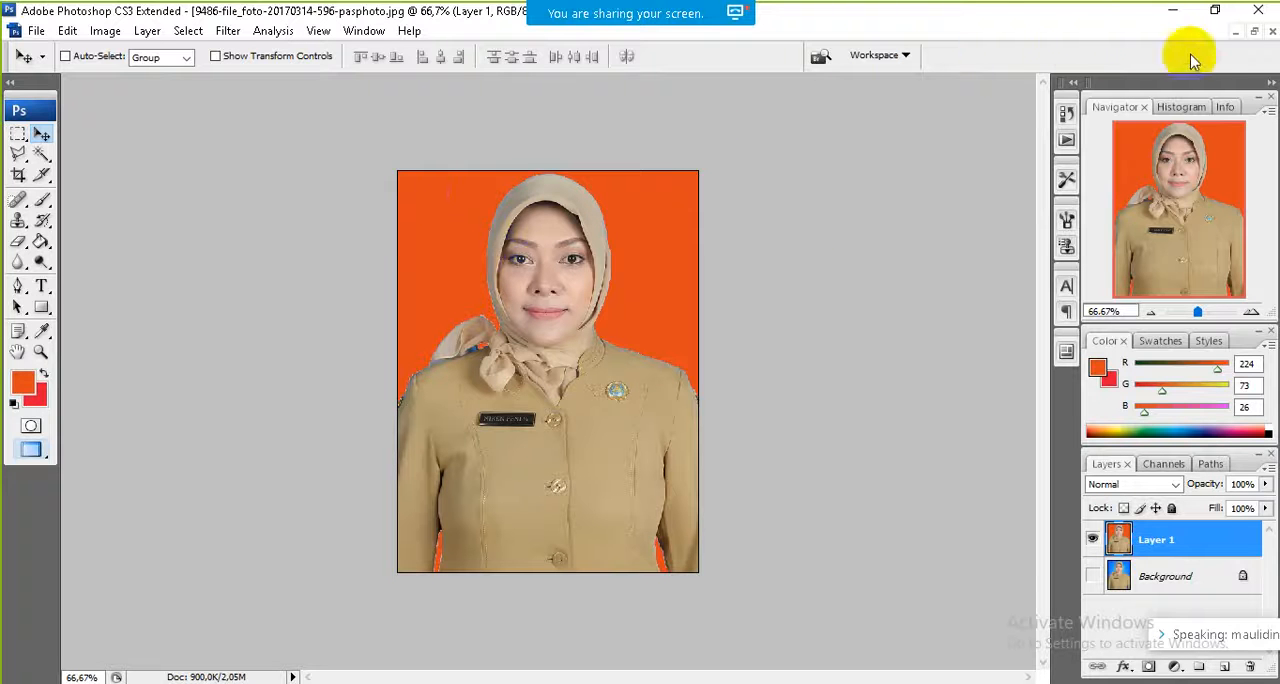
Step: Minimize the portrait document and open the building image 5-1 from the BAHAN-PRESENTASI folder in Photoshop
click(1237, 34)
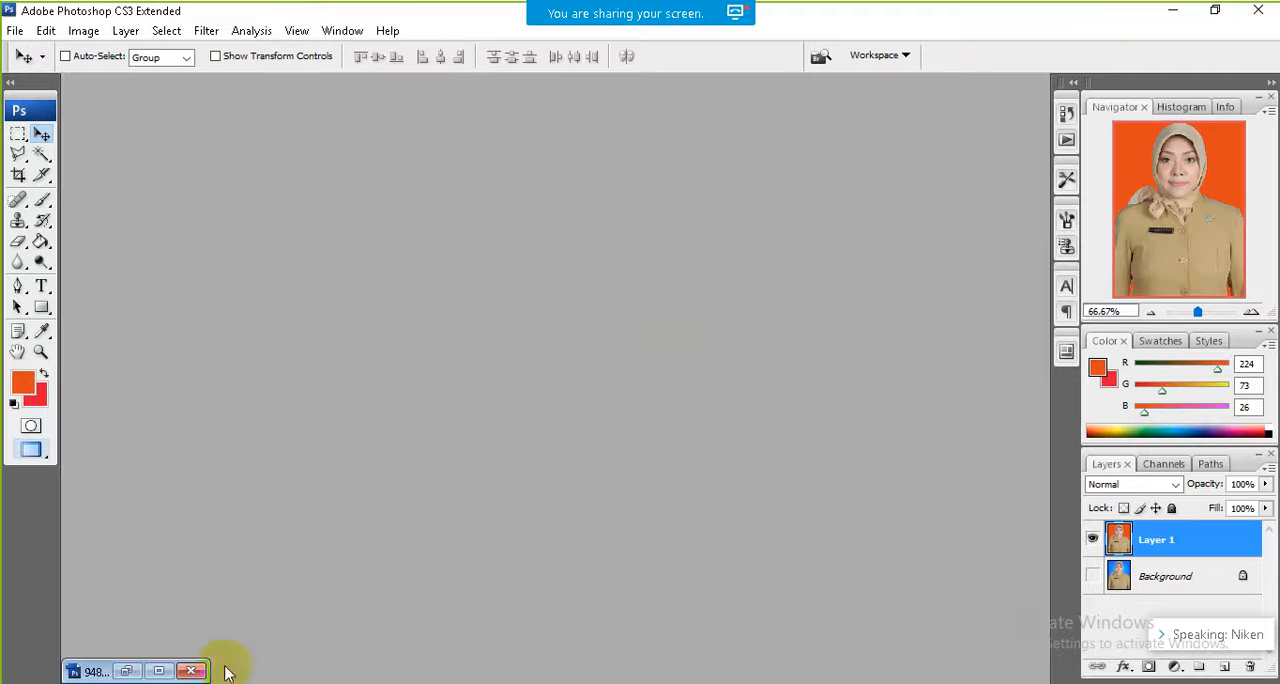
key(alt+Tab)
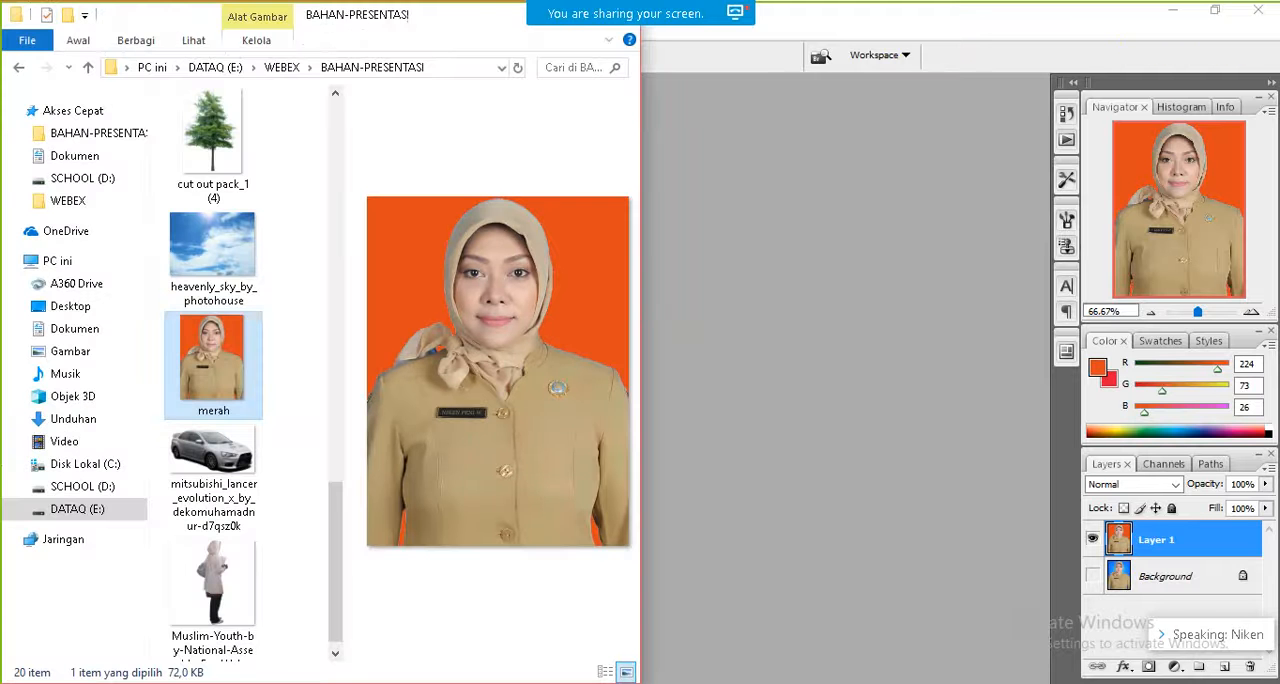
click(336, 427)
click(343, 318)
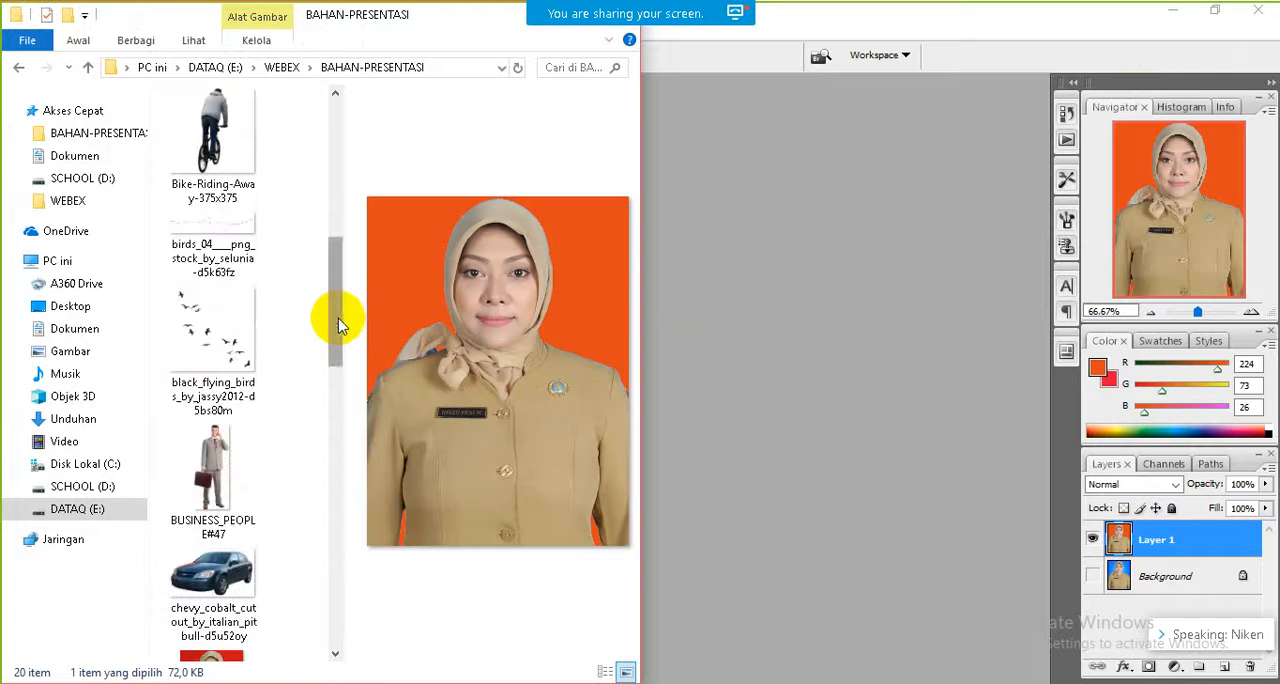
click(342, 197)
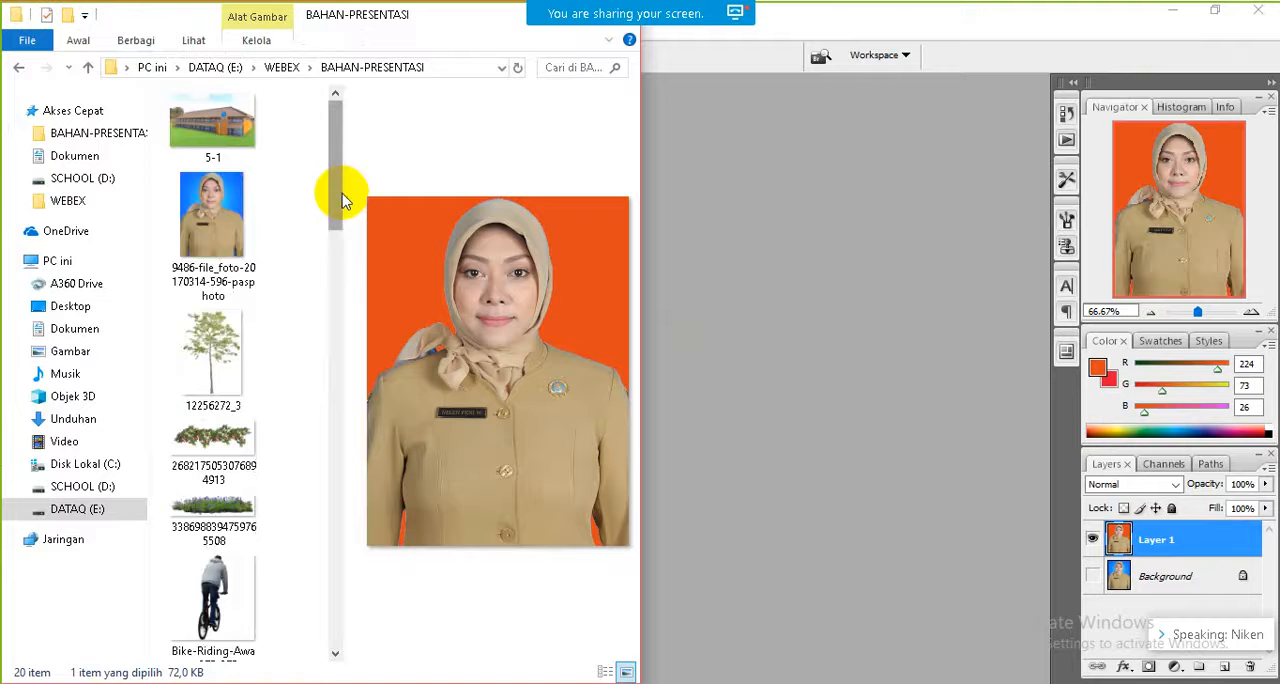
click(212, 125)
drag(347, 170, 697, 280)
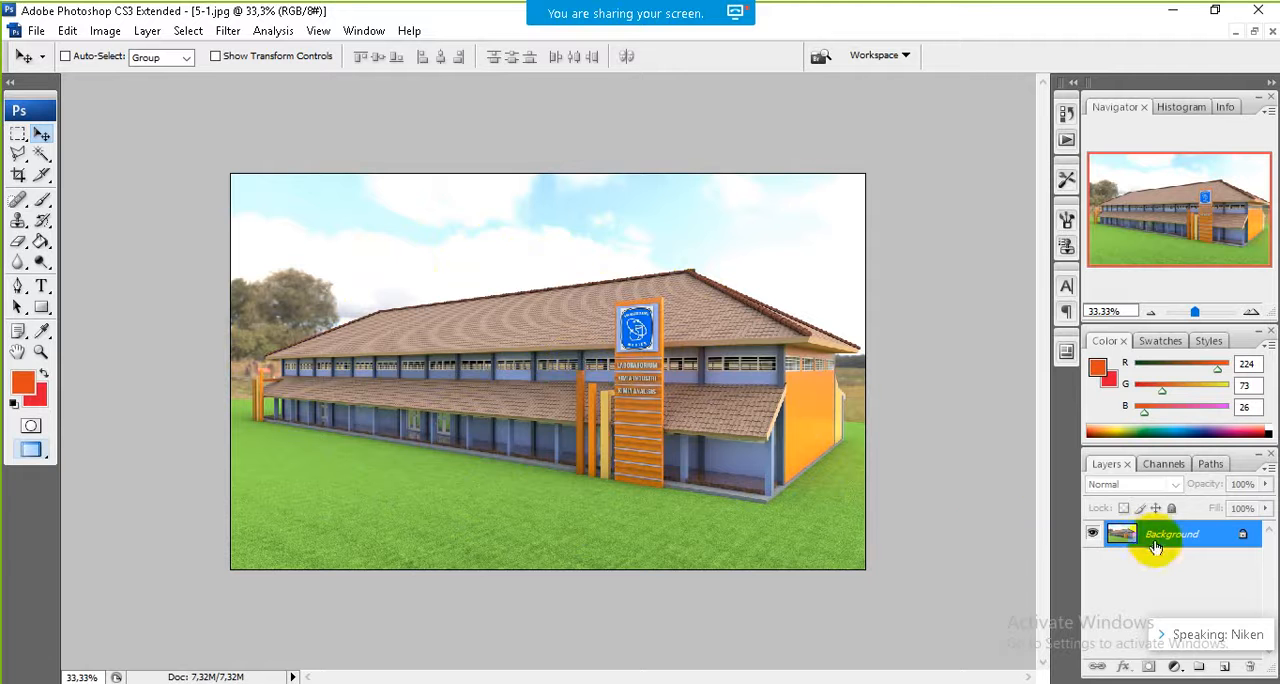
Step: Duplicate the building image's Background layer and hide the original Background
key(ctrl+j)
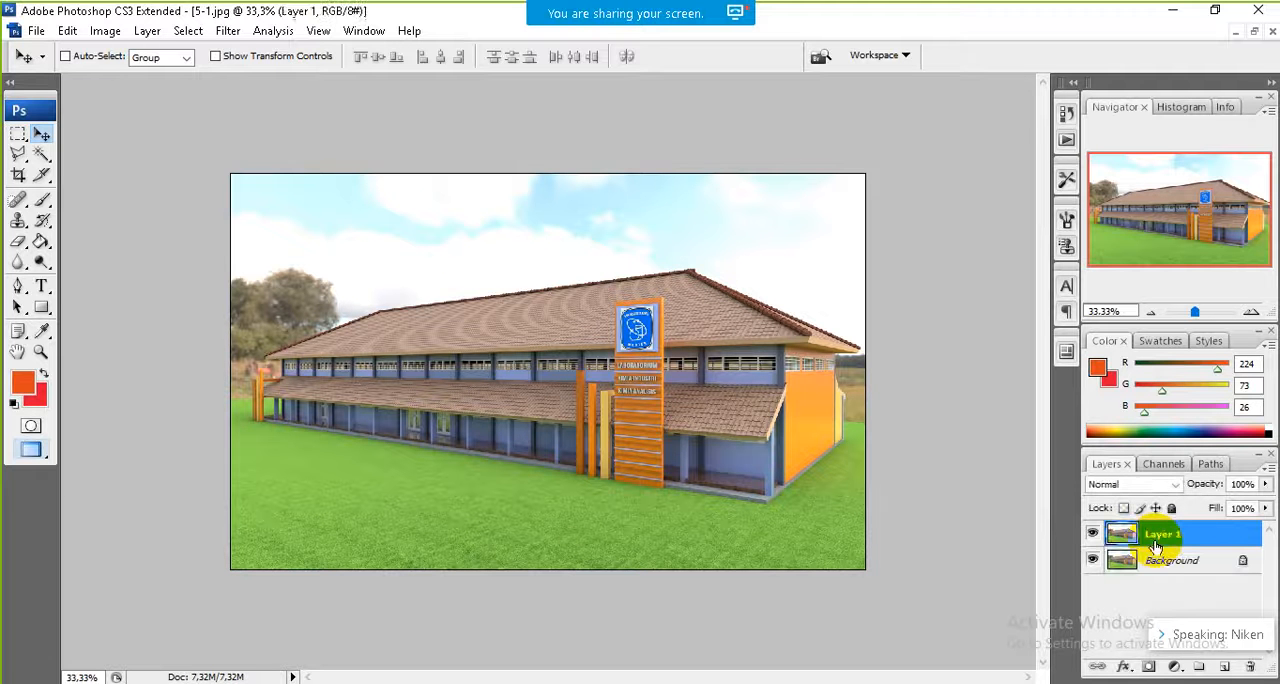
click(1093, 561)
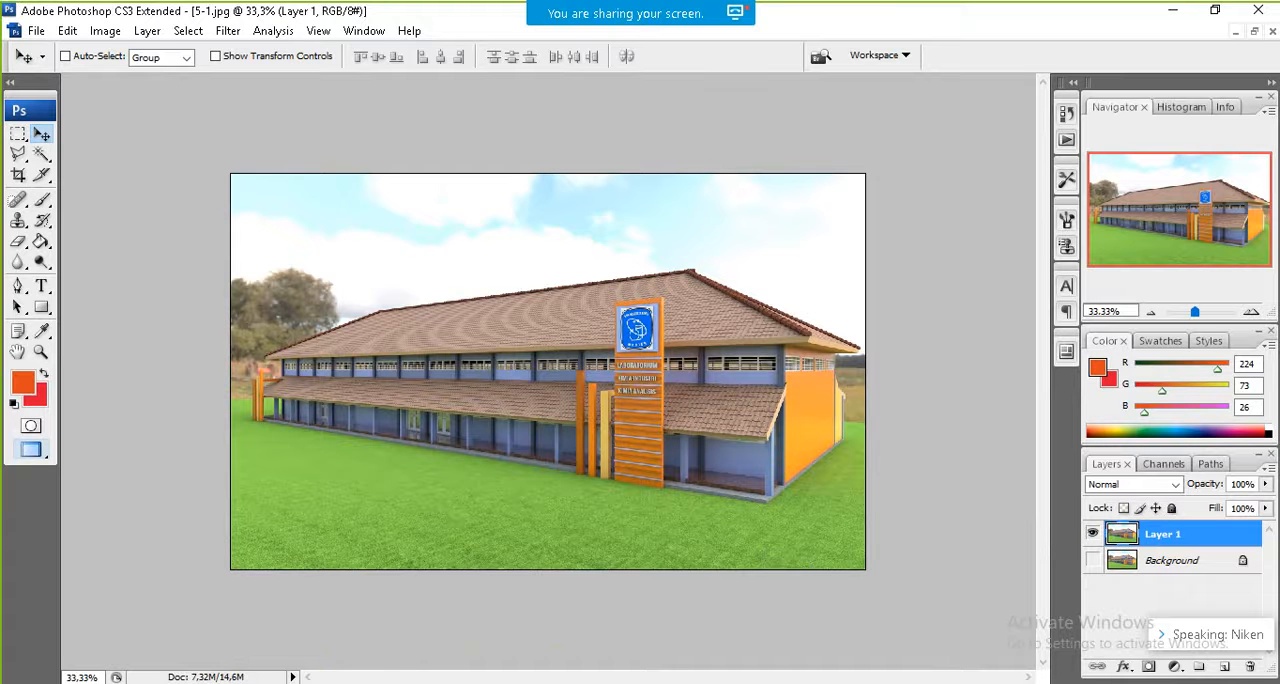
Step: Open the tree image 12256272_3 from the BAHAN-PRESENTASI folder in Photoshop
mouse_move(214, 680)
click(214, 570)
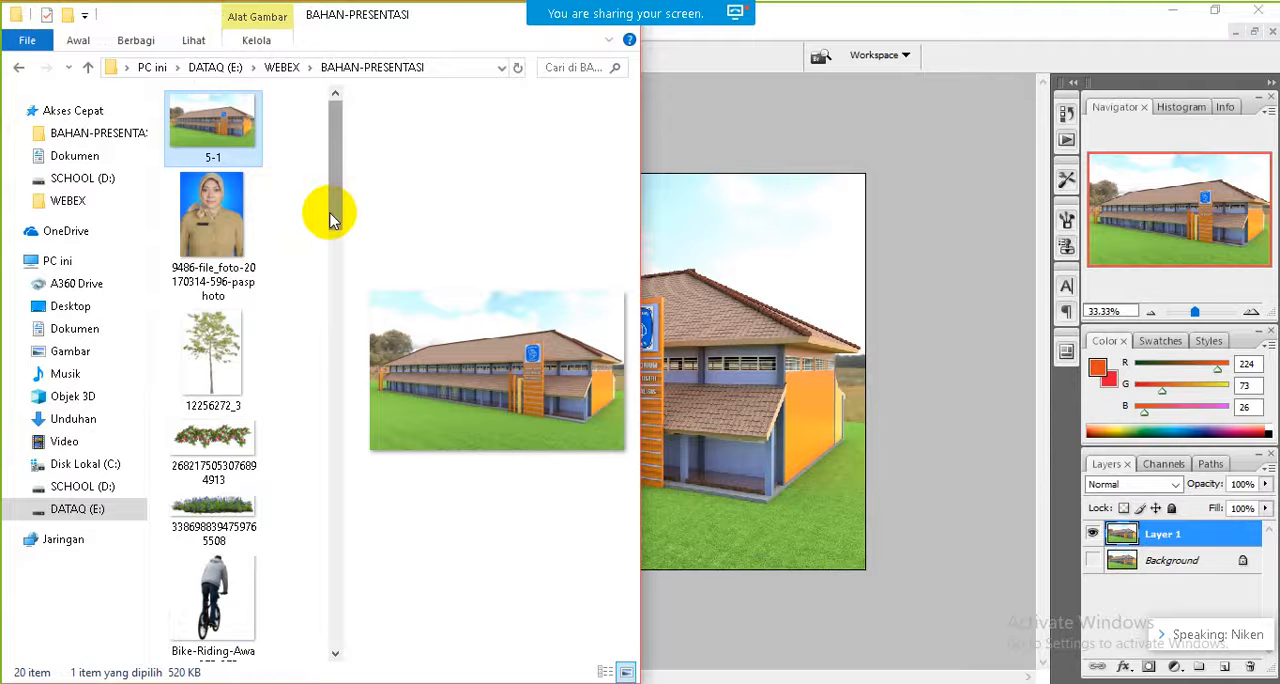
click(224, 342)
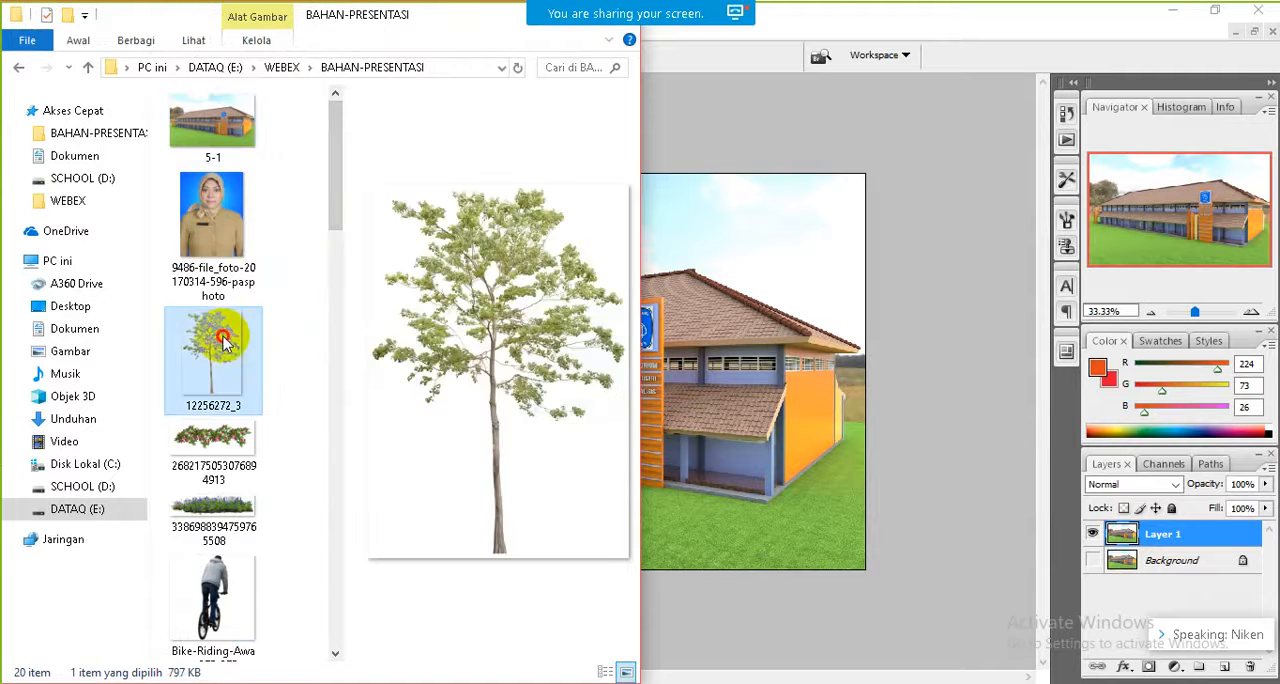
drag(224, 342, 862, 488)
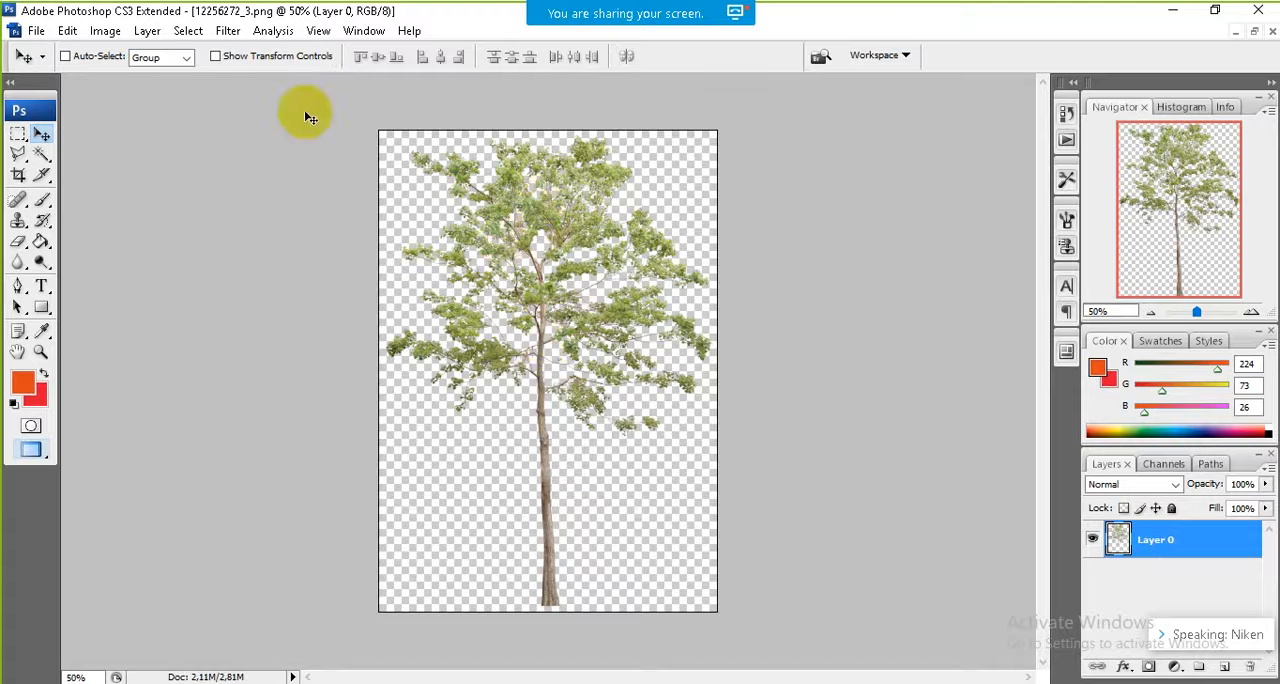
Step: Select the entire tree canvas, copy it and minimize the tree document to return to the building image
click(180, 31)
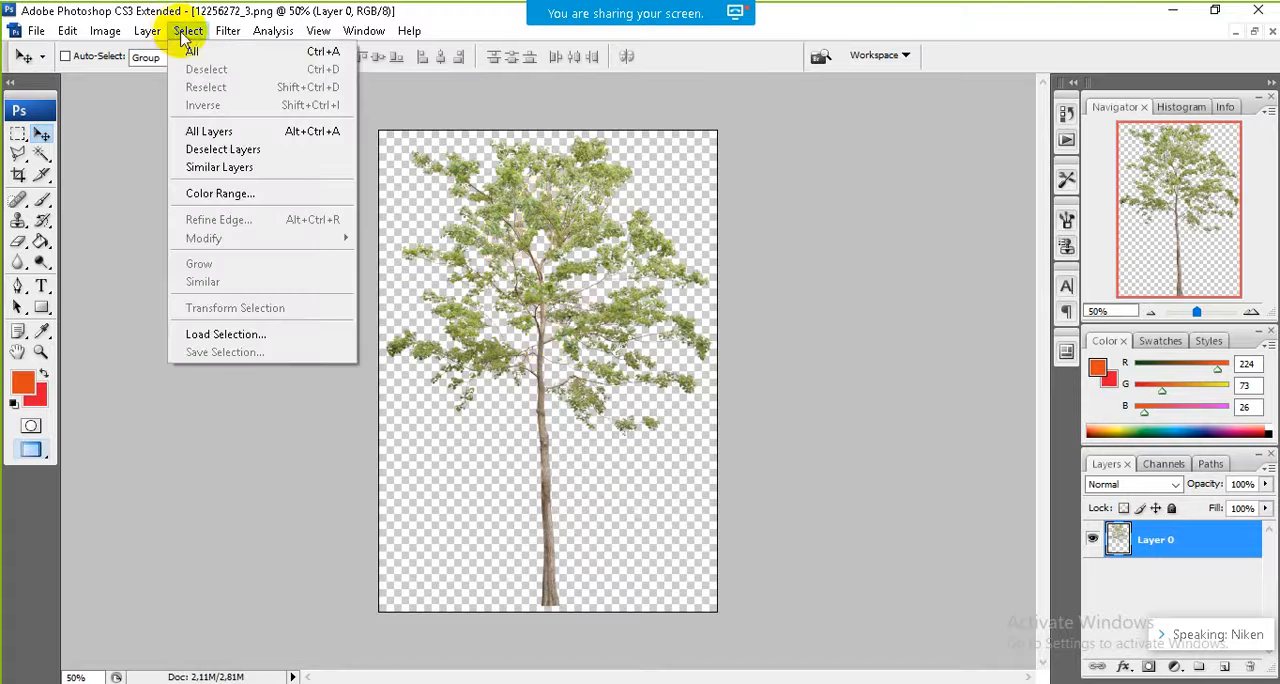
click(189, 51)
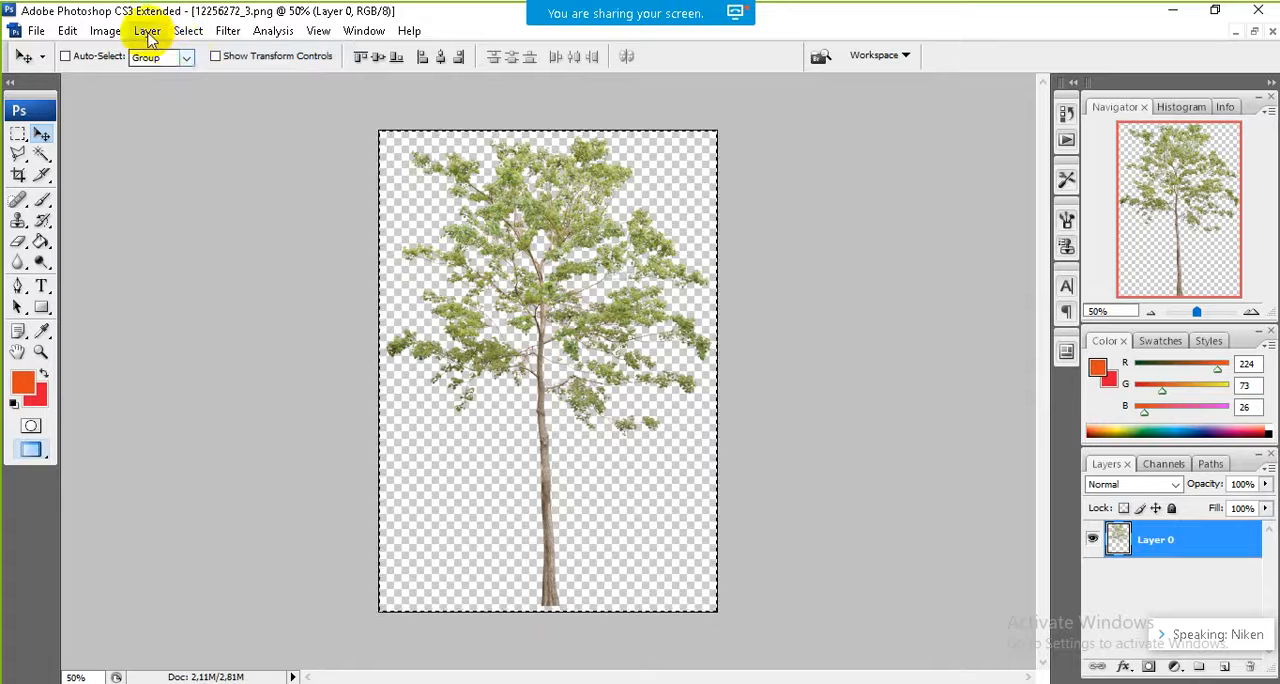
click(70, 32)
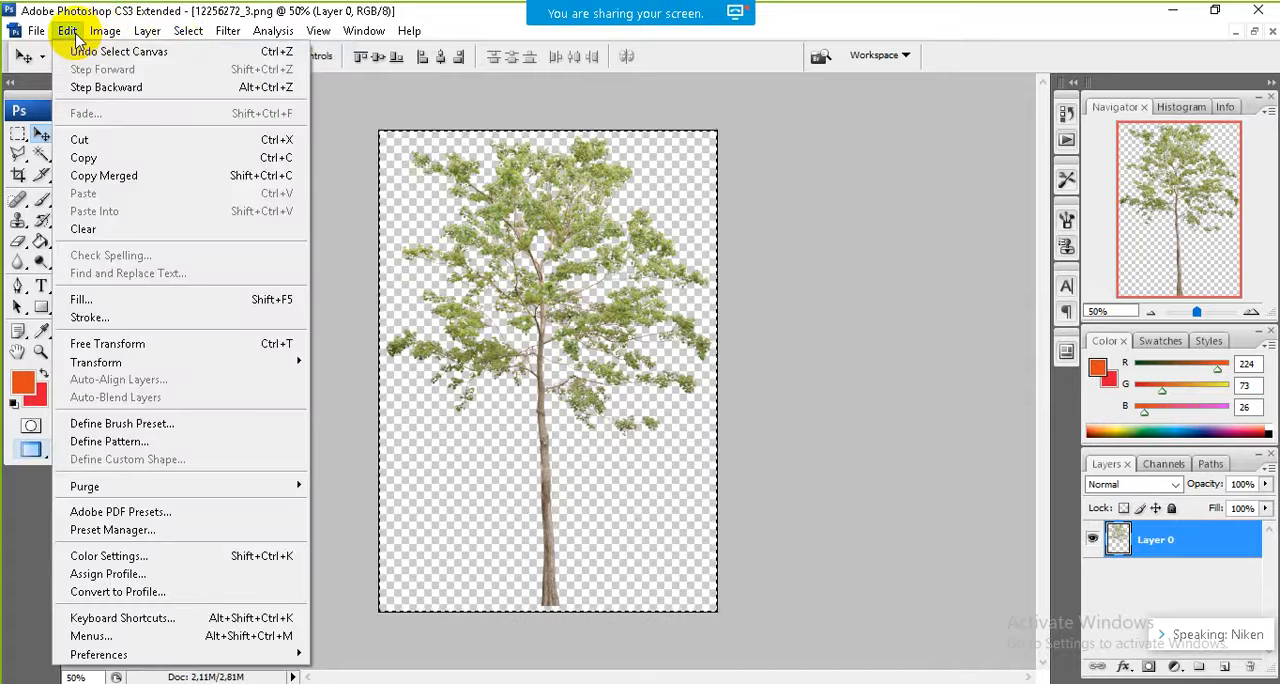
click(88, 158)
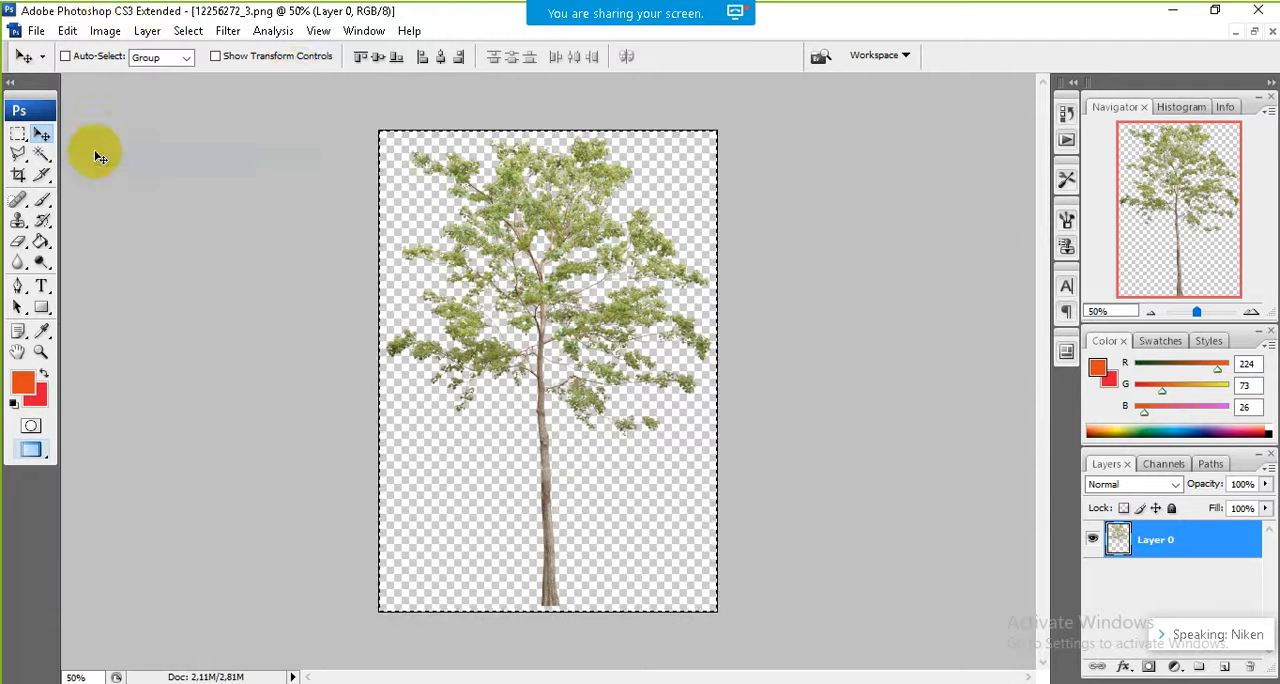
click(1235, 33)
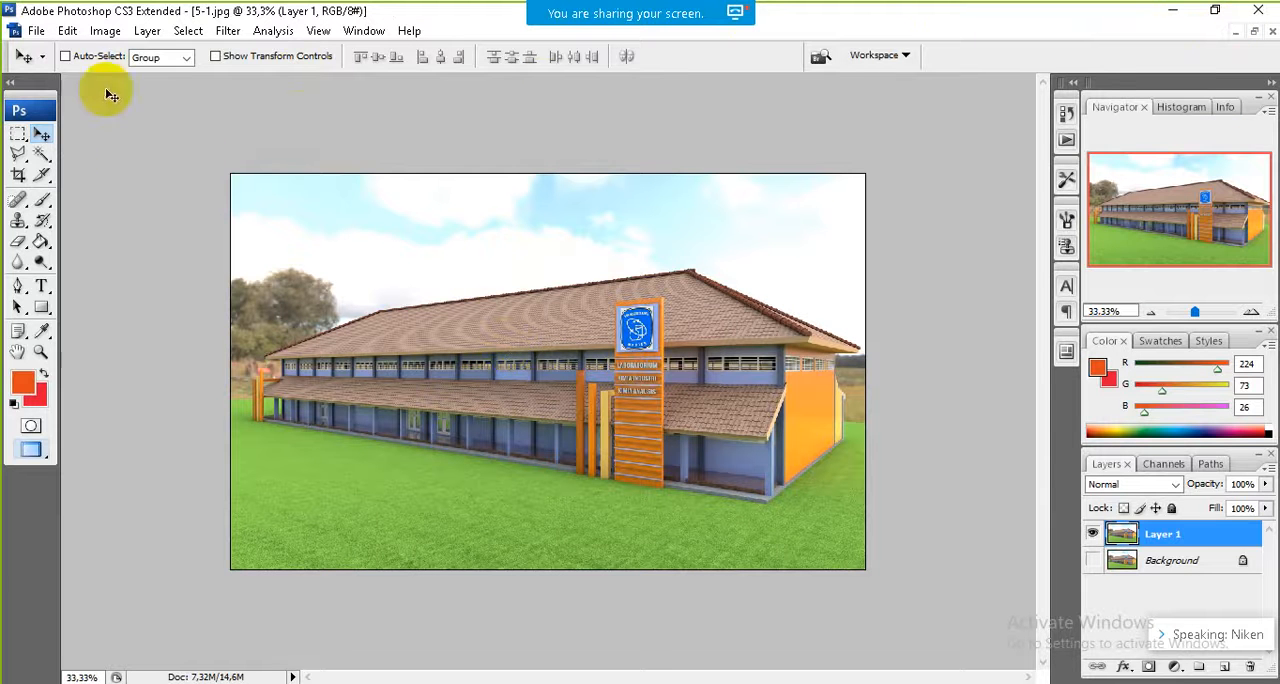
Step: Paste the tree into the building image and move it in front of the building's right corner
click(67, 32)
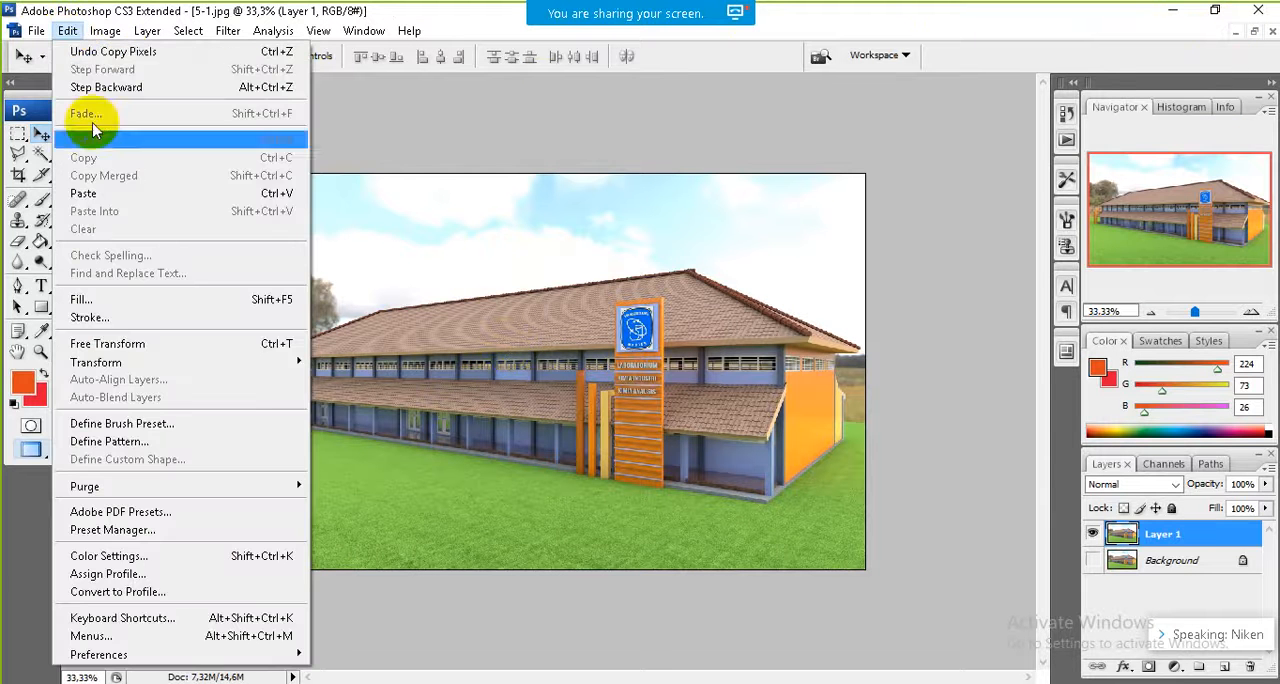
click(86, 194)
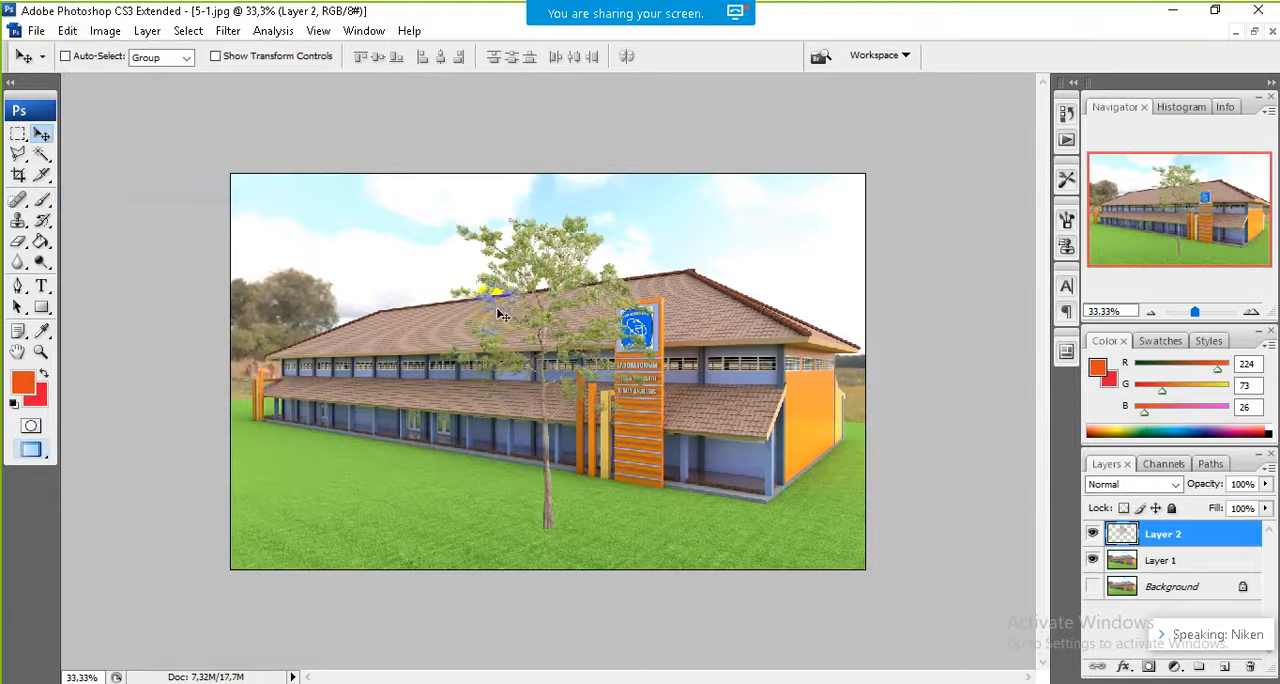
drag(556, 329, 788, 349)
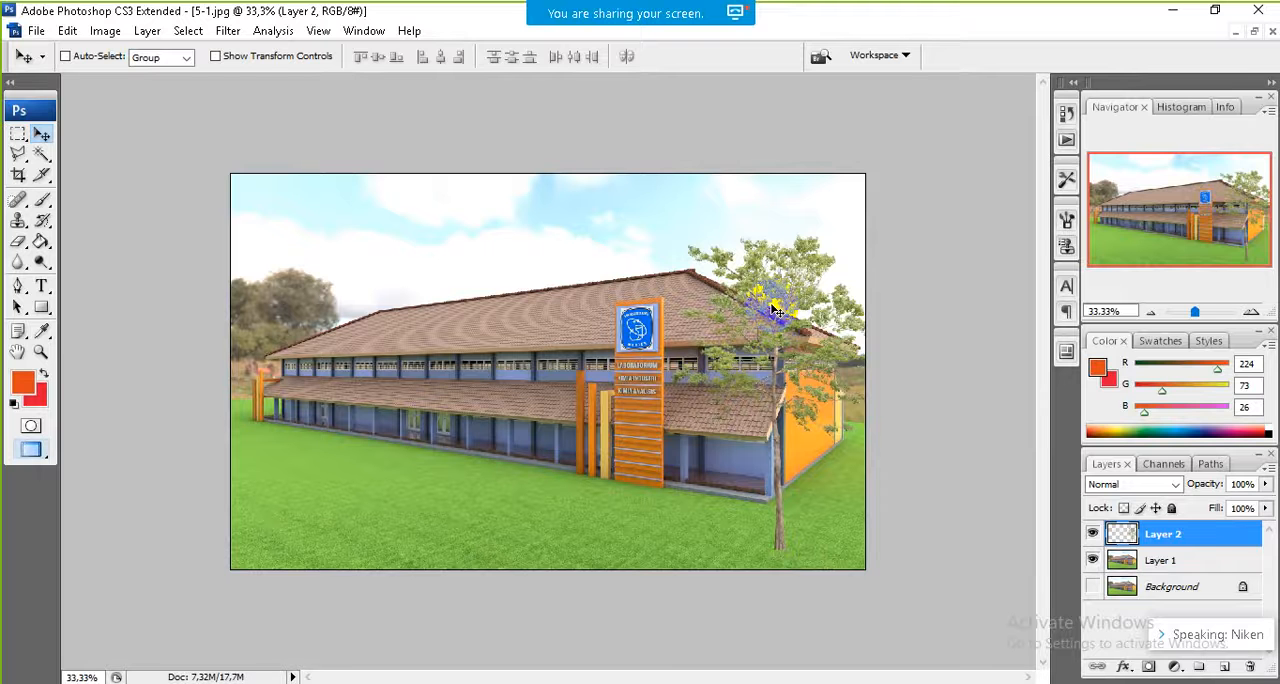
Step: Scale the tree to about 87% width and 84.5% height, and place it at the picture's lower-right edge
key(ctrl+t)
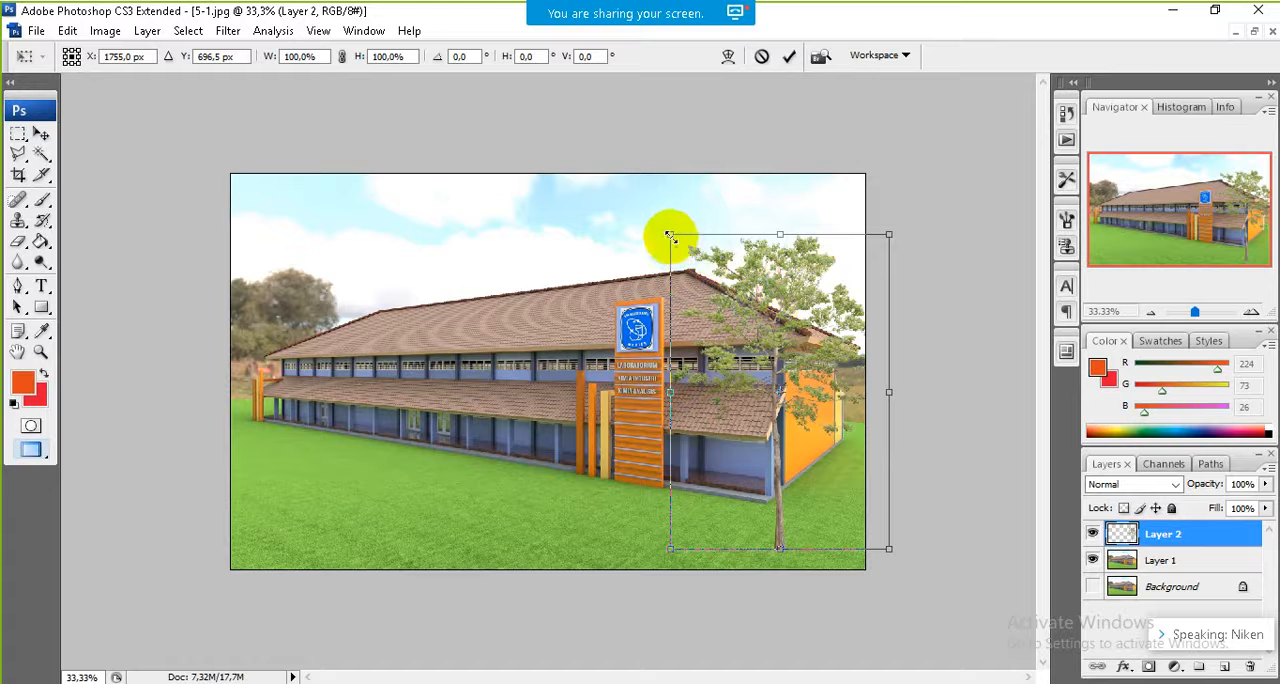
drag(670, 235, 700, 283)
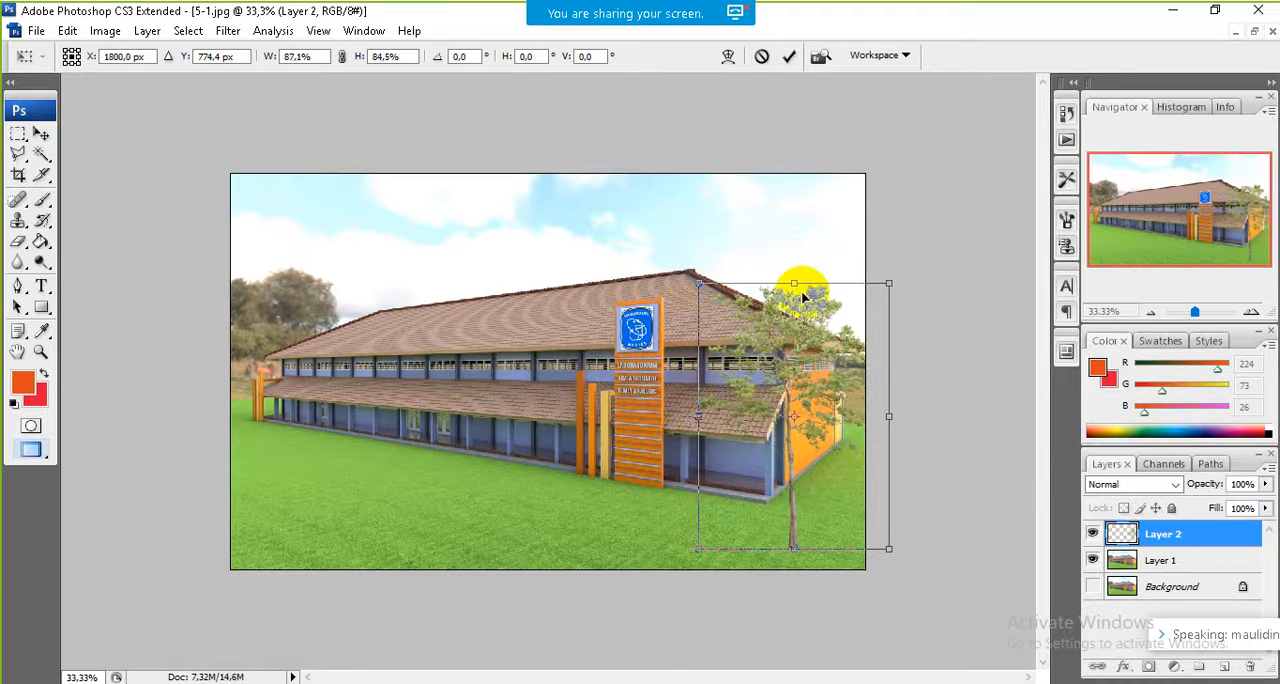
drag(803, 298, 857, 325)
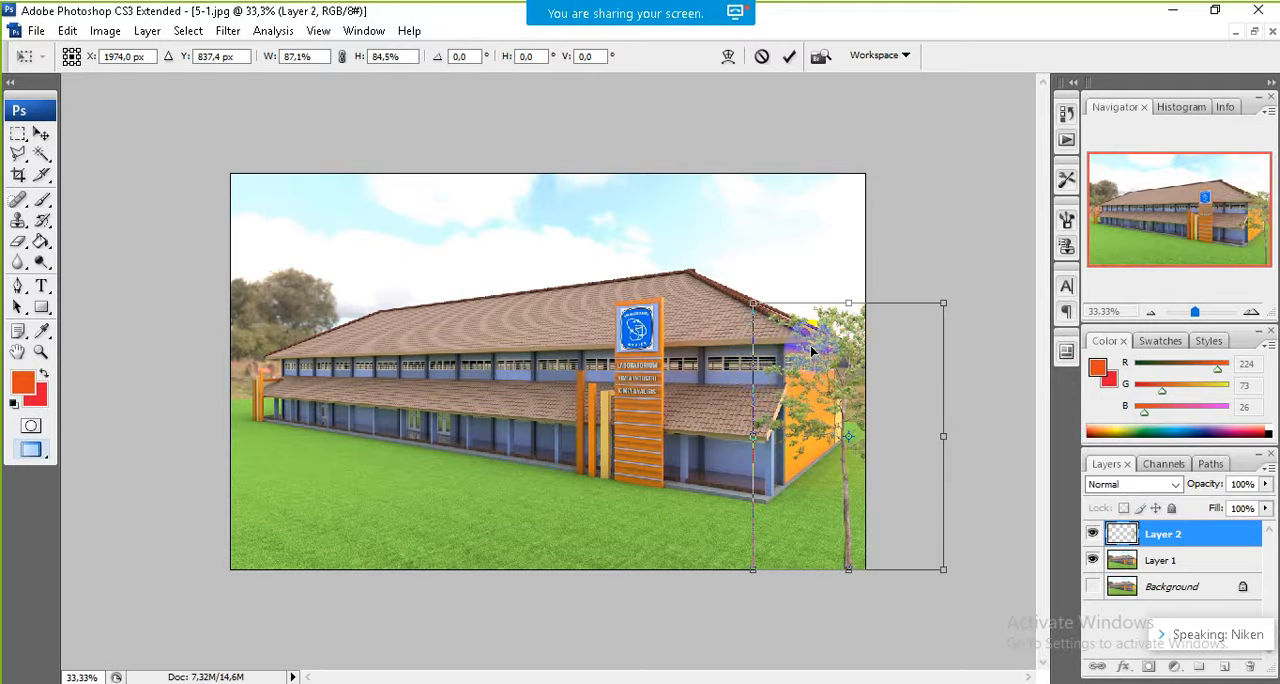
key(Return)
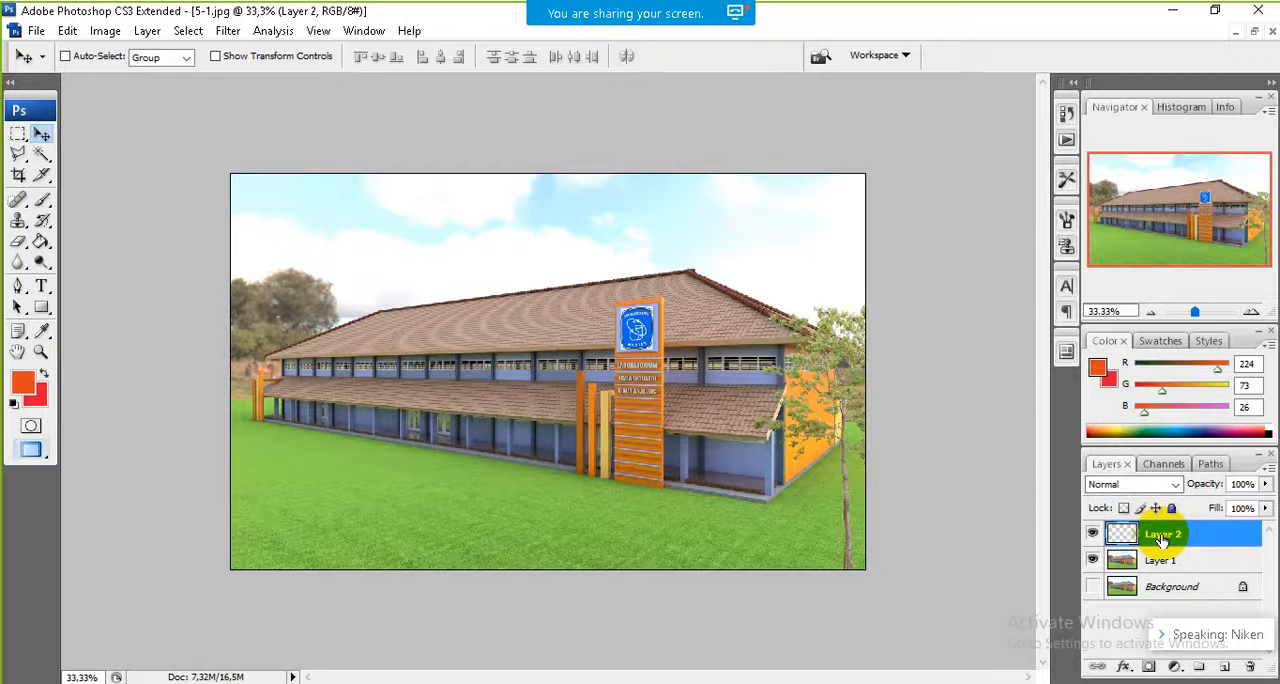
Step: Try the tree layer beneath the building's Layer 1, and return it to the top of the layer stack
drag(1162, 538, 1166, 585)
drag(1158, 534, 1186, 578)
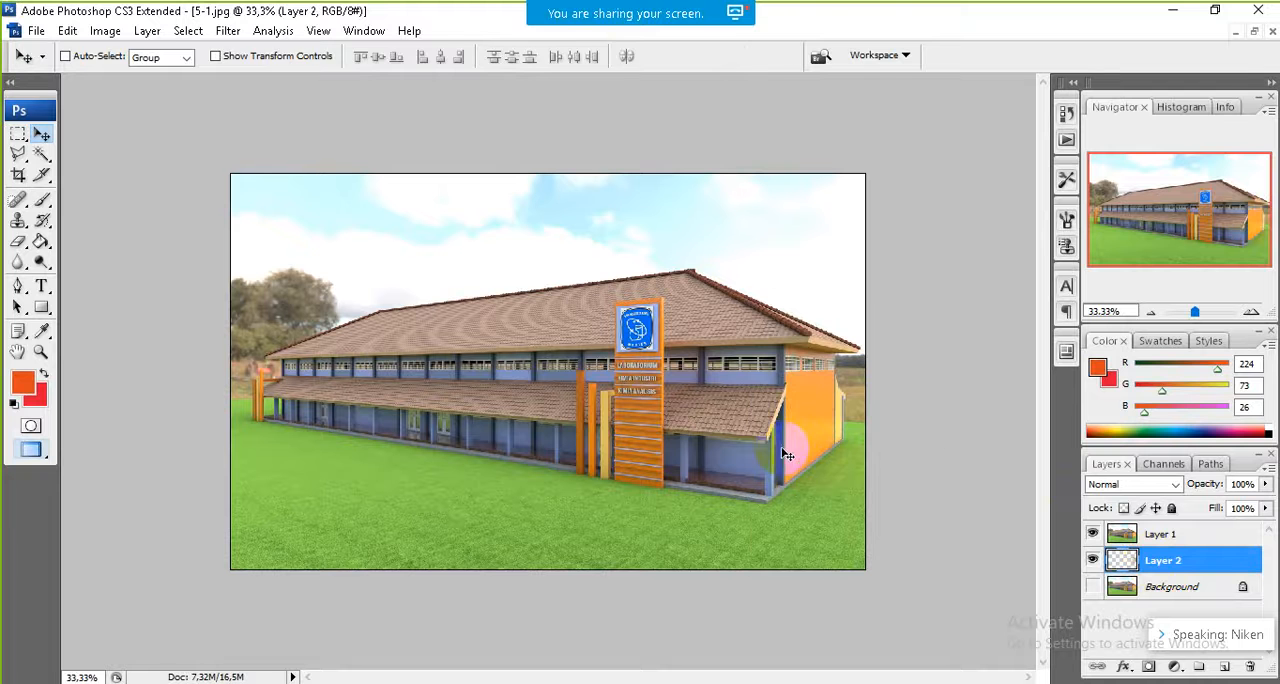
key(ctrl+t)
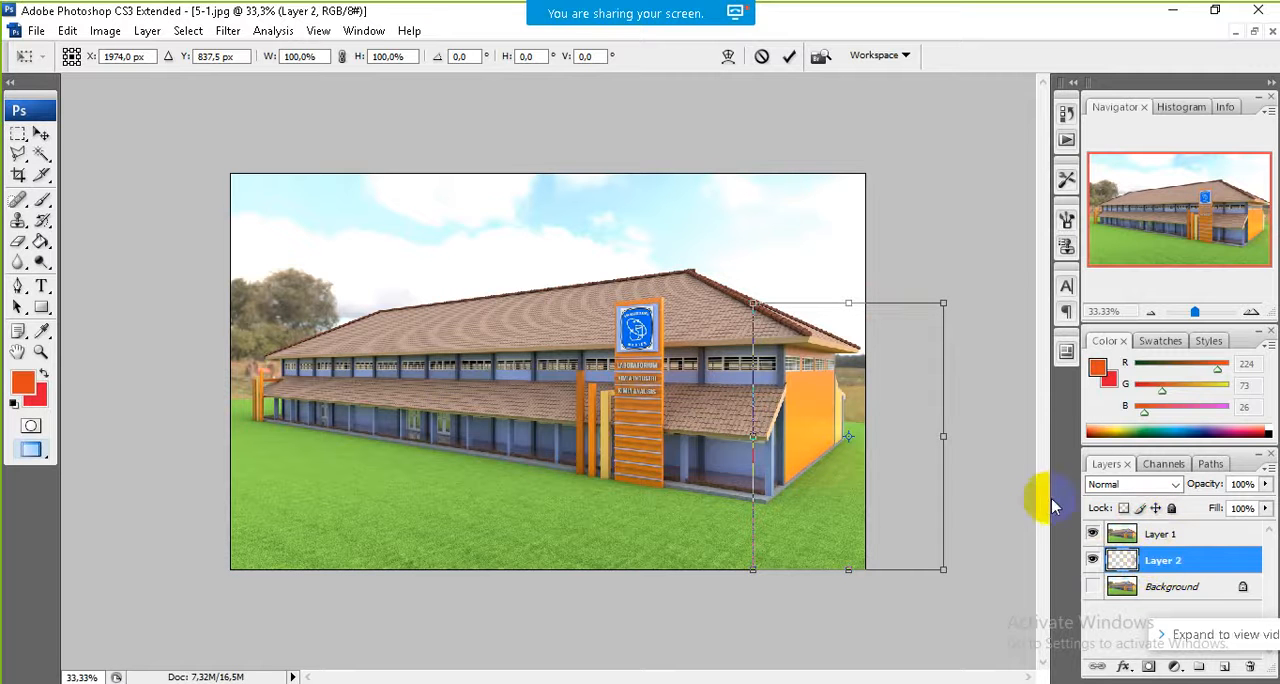
key(Return)
drag(1160, 560, 1157, 524)
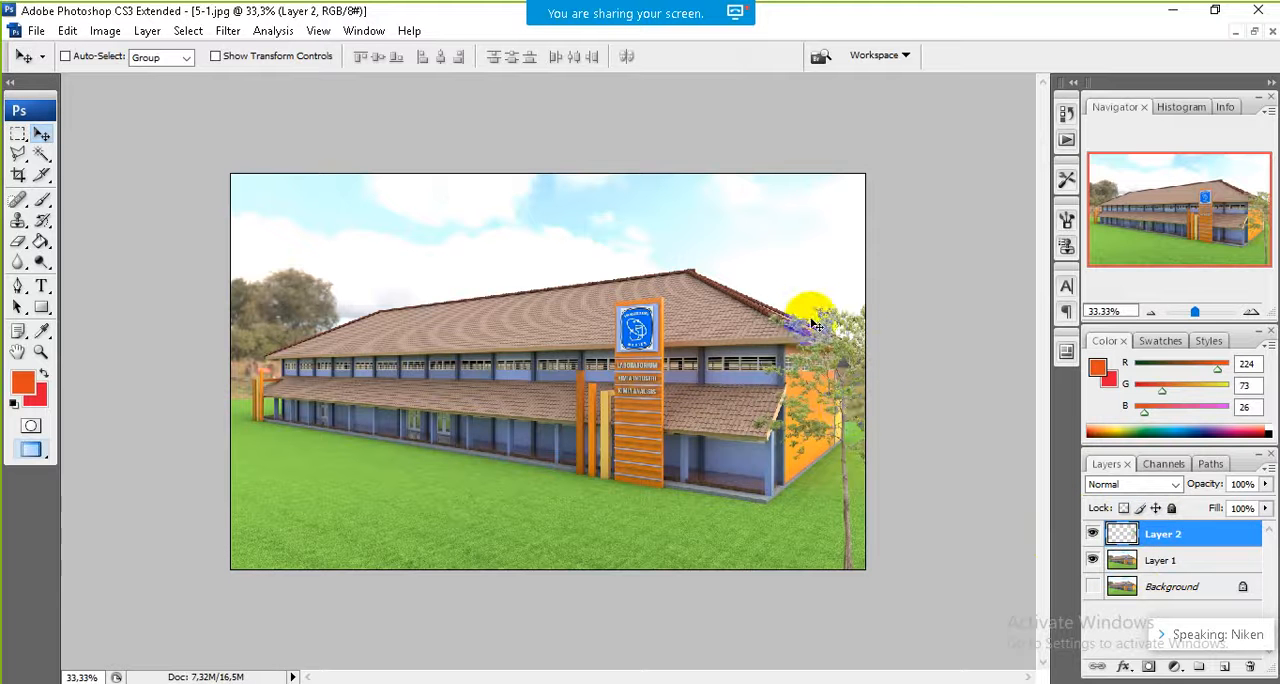
drag(815, 326, 830, 372)
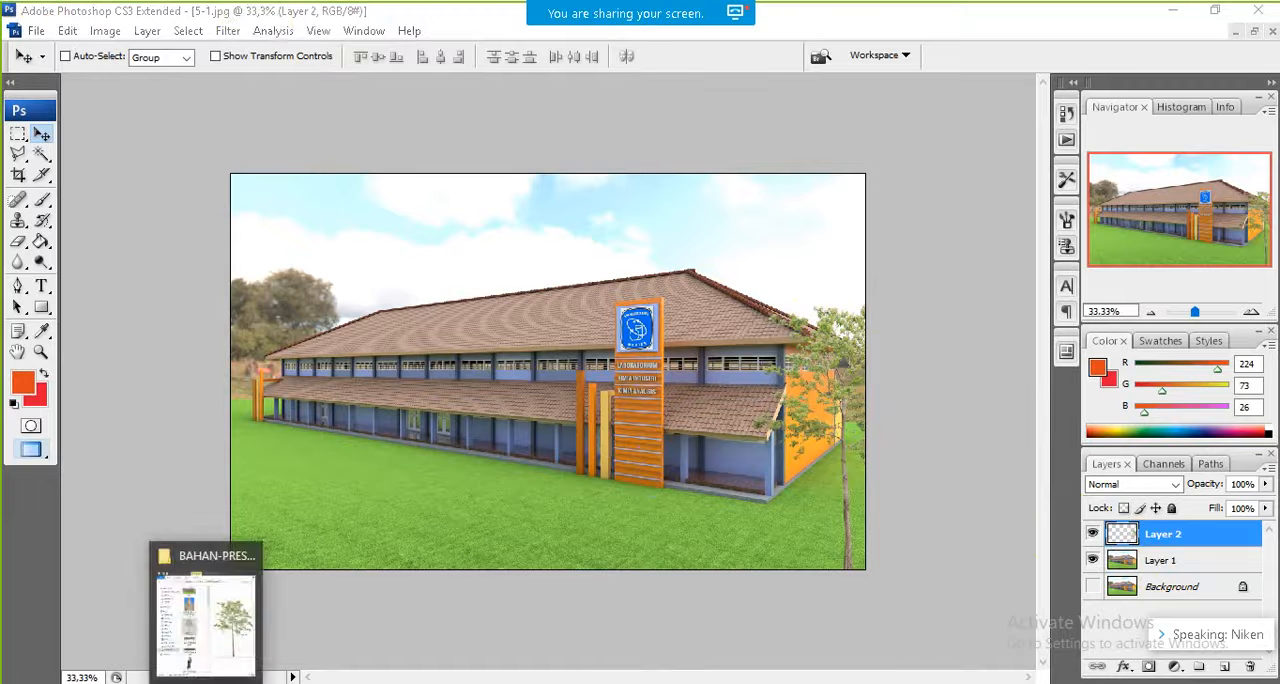
Step: Open the cyclist image Bike-Riding-Away-375x375 from the BAHAN-PRESENTASI folder in Photoshop
click(214, 650)
click(236, 600)
drag(236, 600, 750, 535)
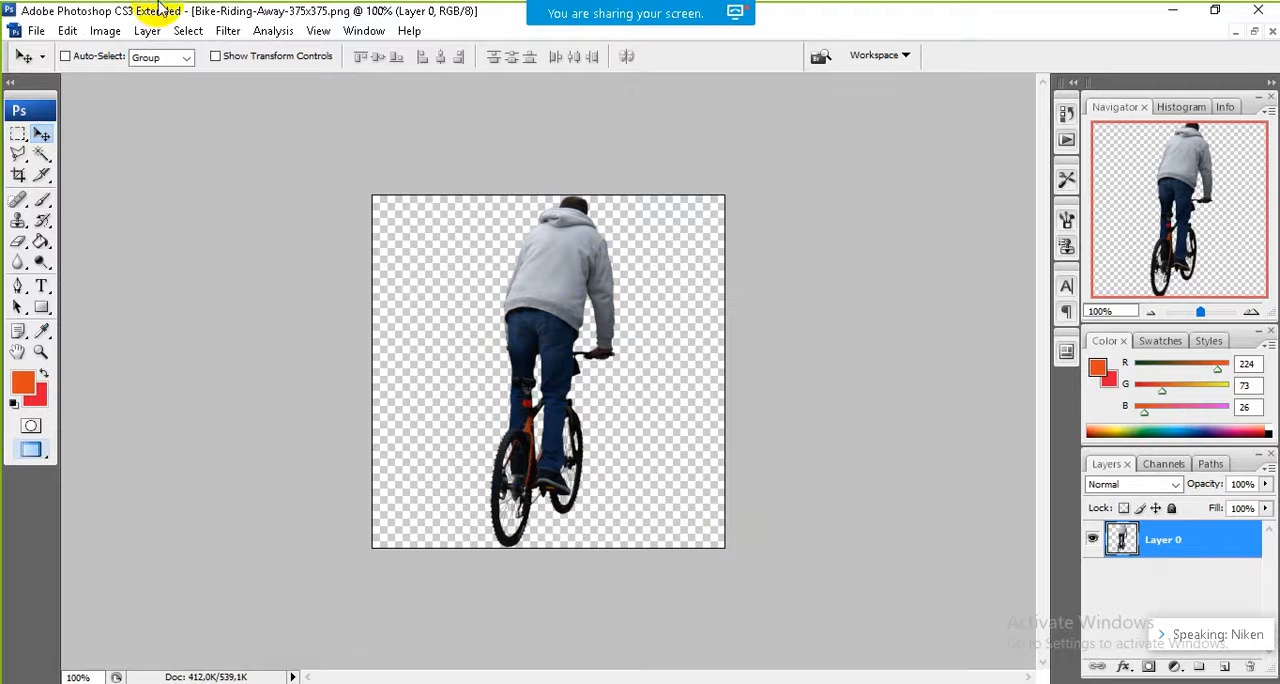
Step: Select the entire cyclist canvas, copy it and minimize that document to return to the building image
click(178, 32)
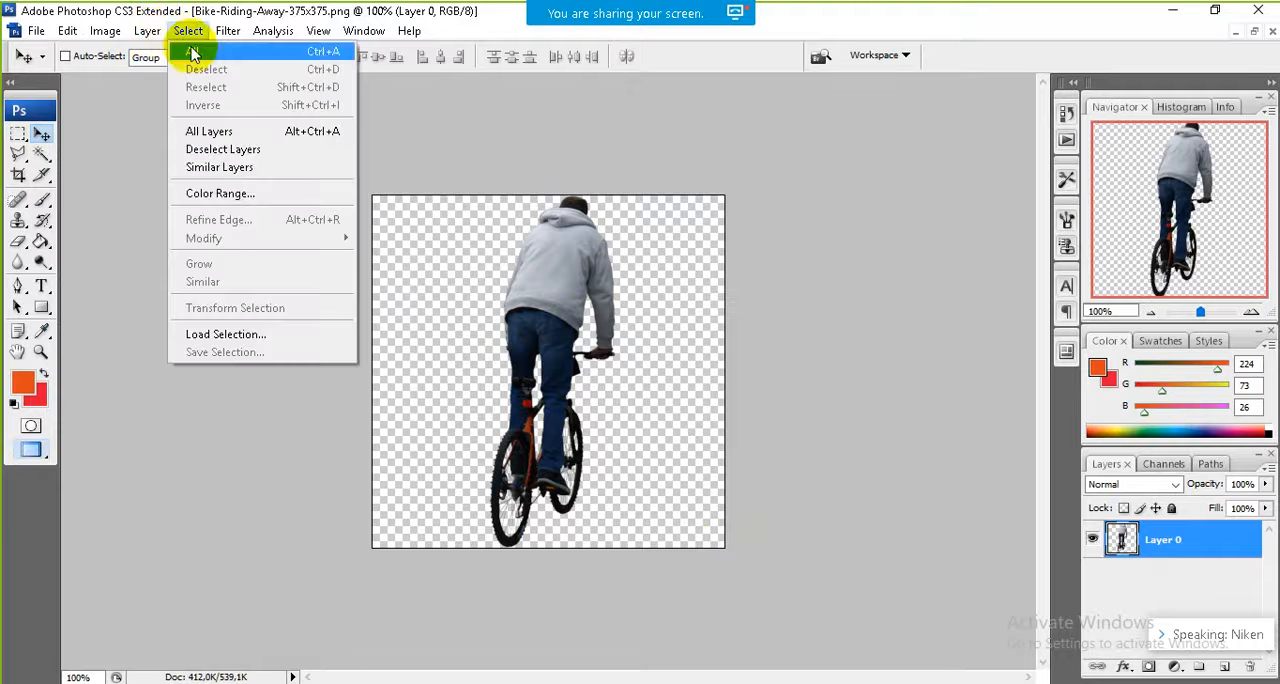
click(191, 52)
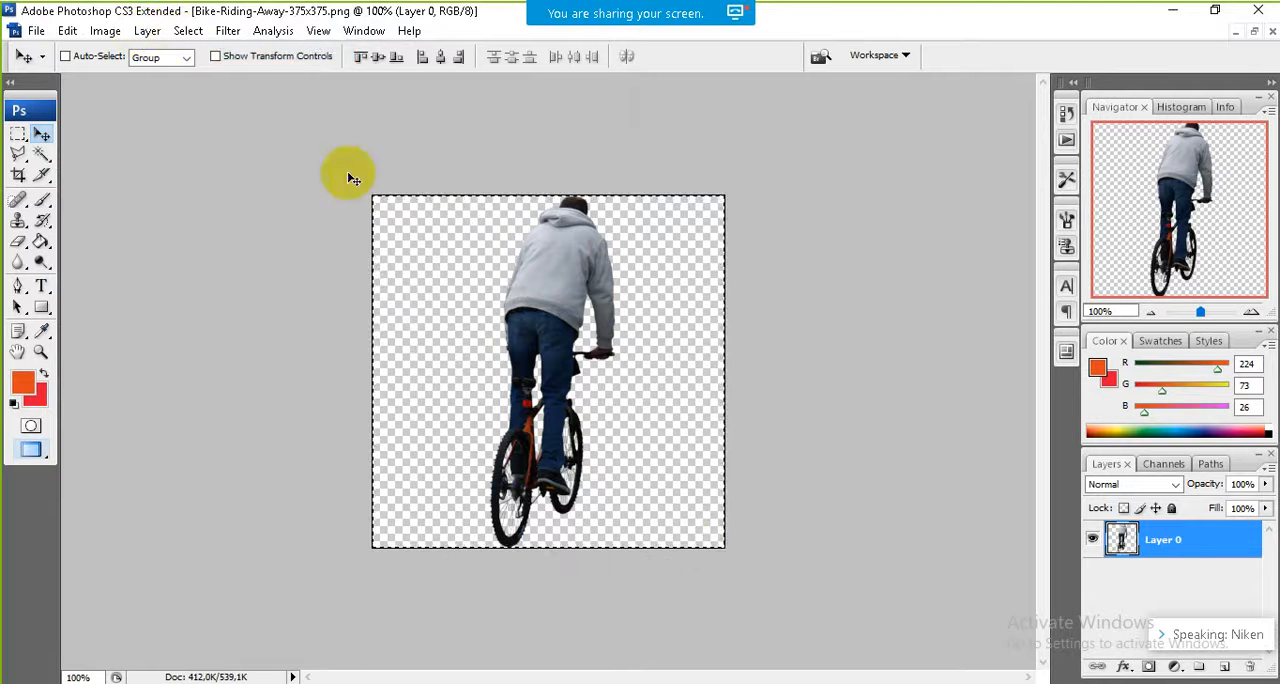
click(66, 32)
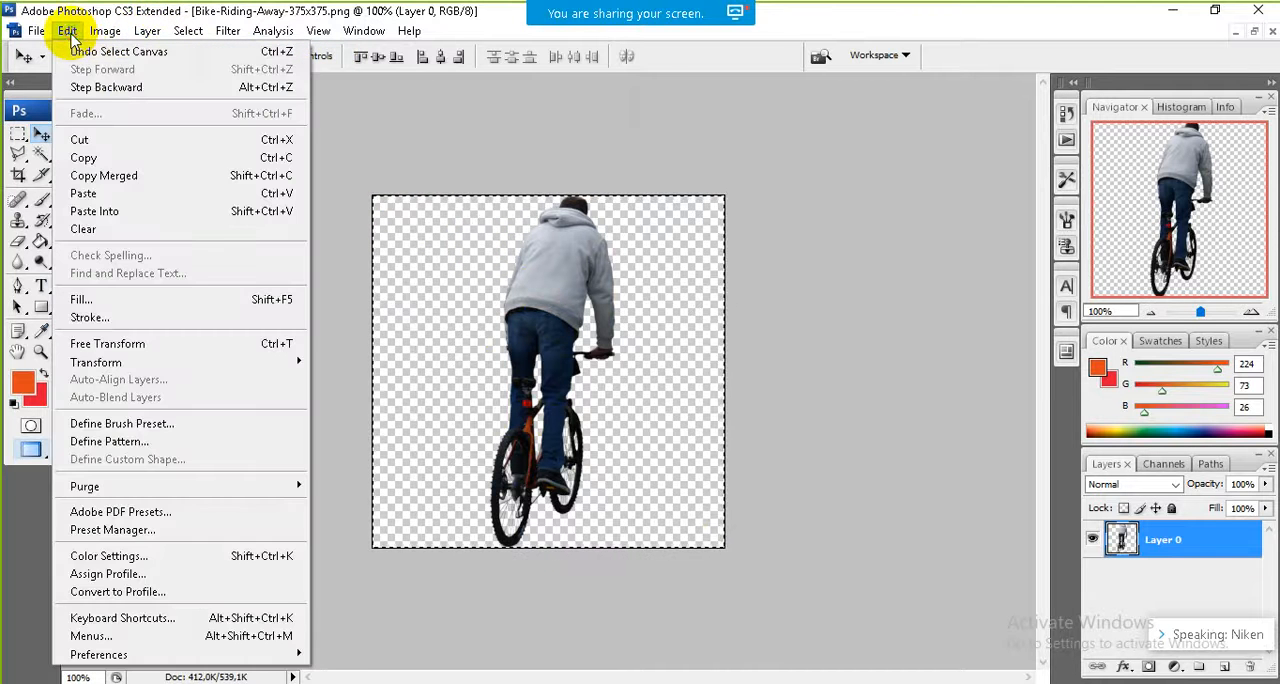
click(85, 157)
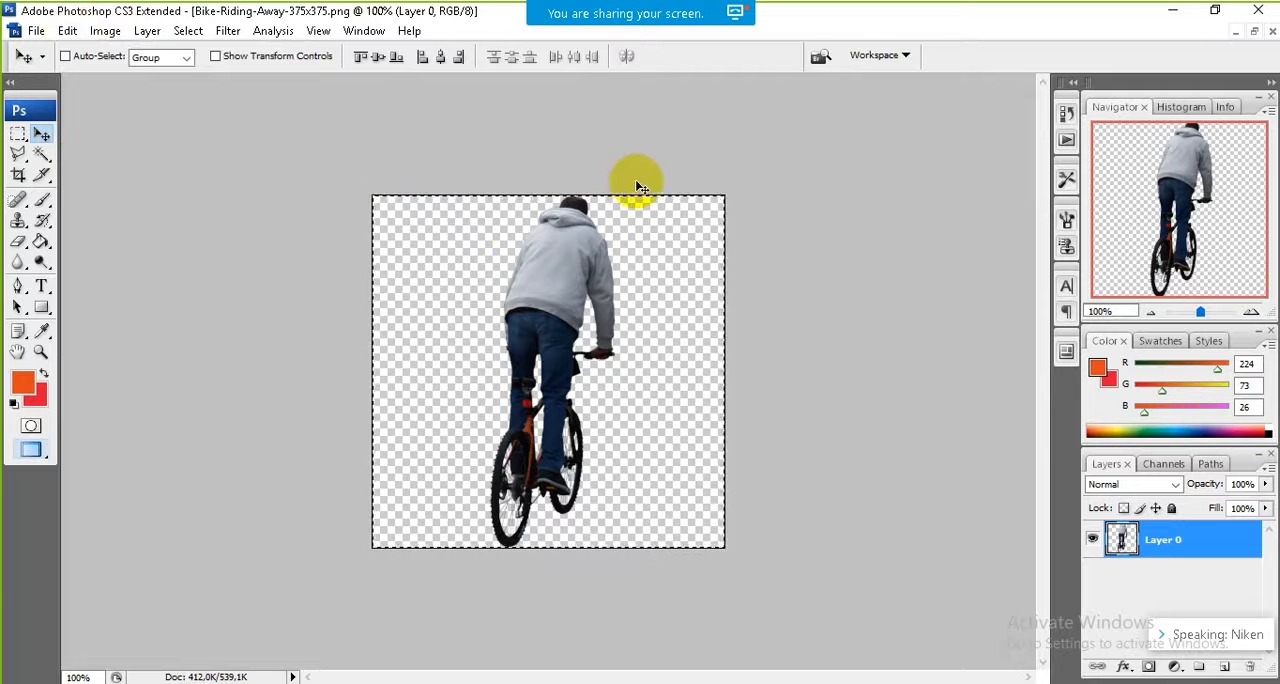
click(1237, 34)
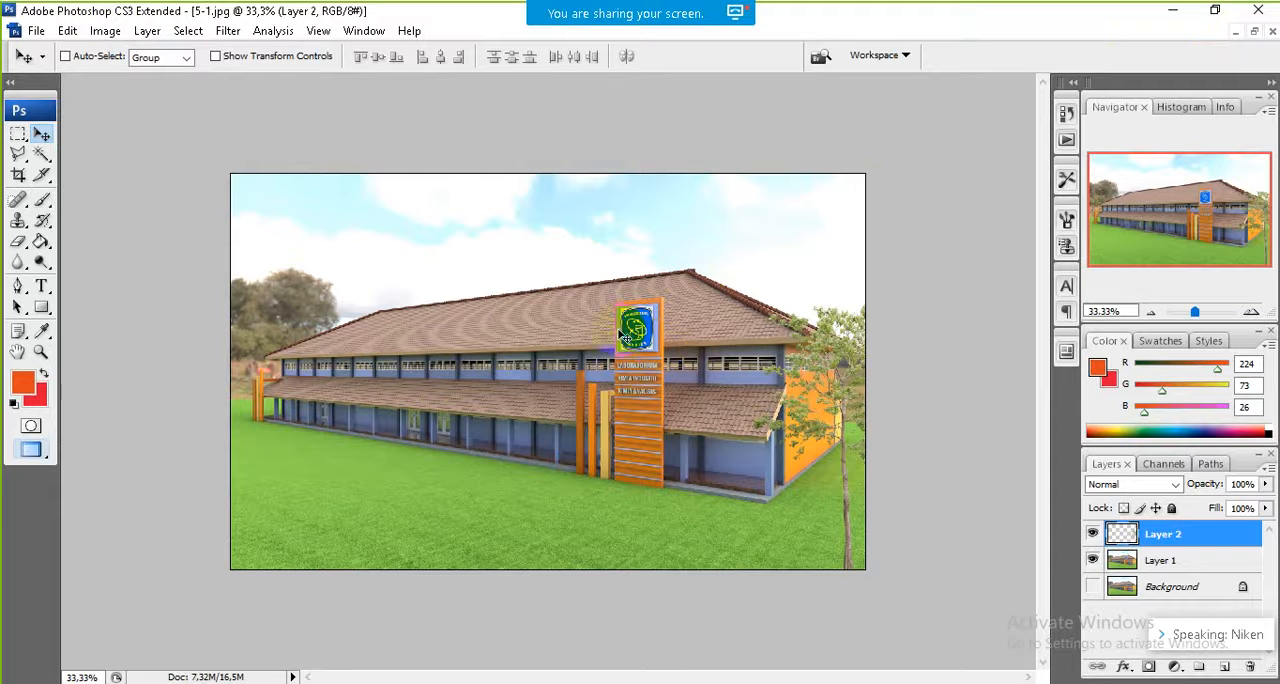
Step: Paste the cyclist into the building image and position it on the grass just left of the tree trunk
click(67, 30)
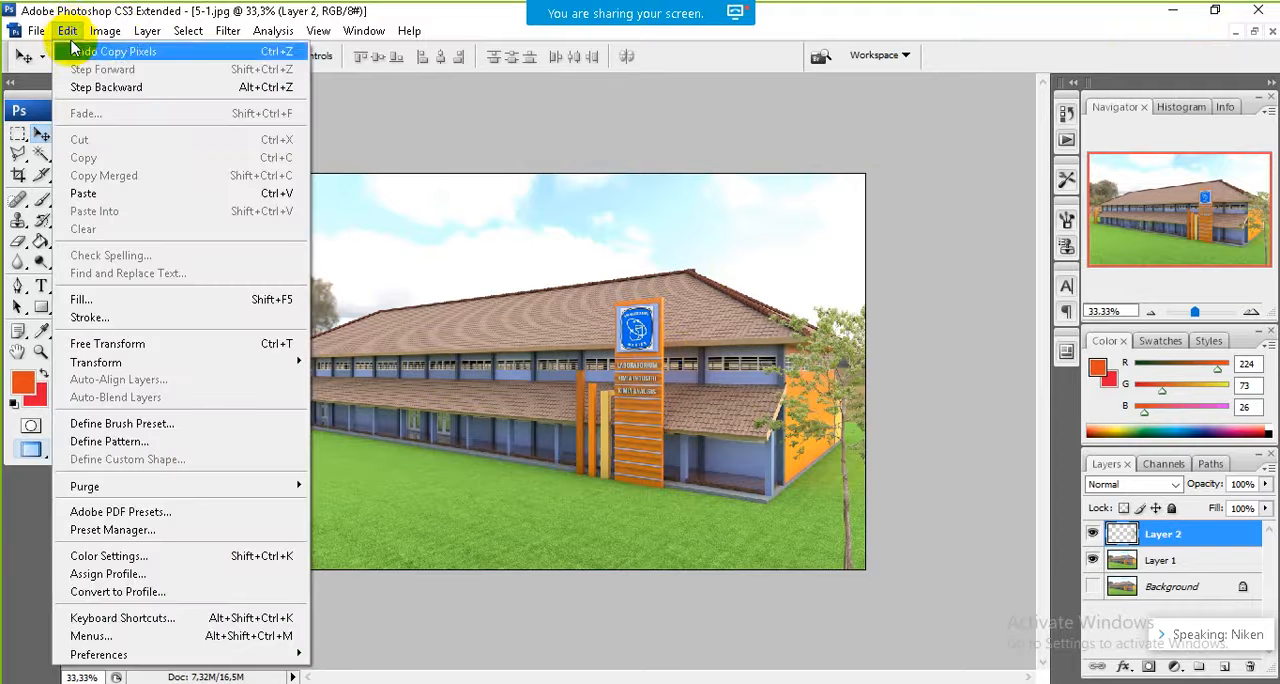
click(107, 194)
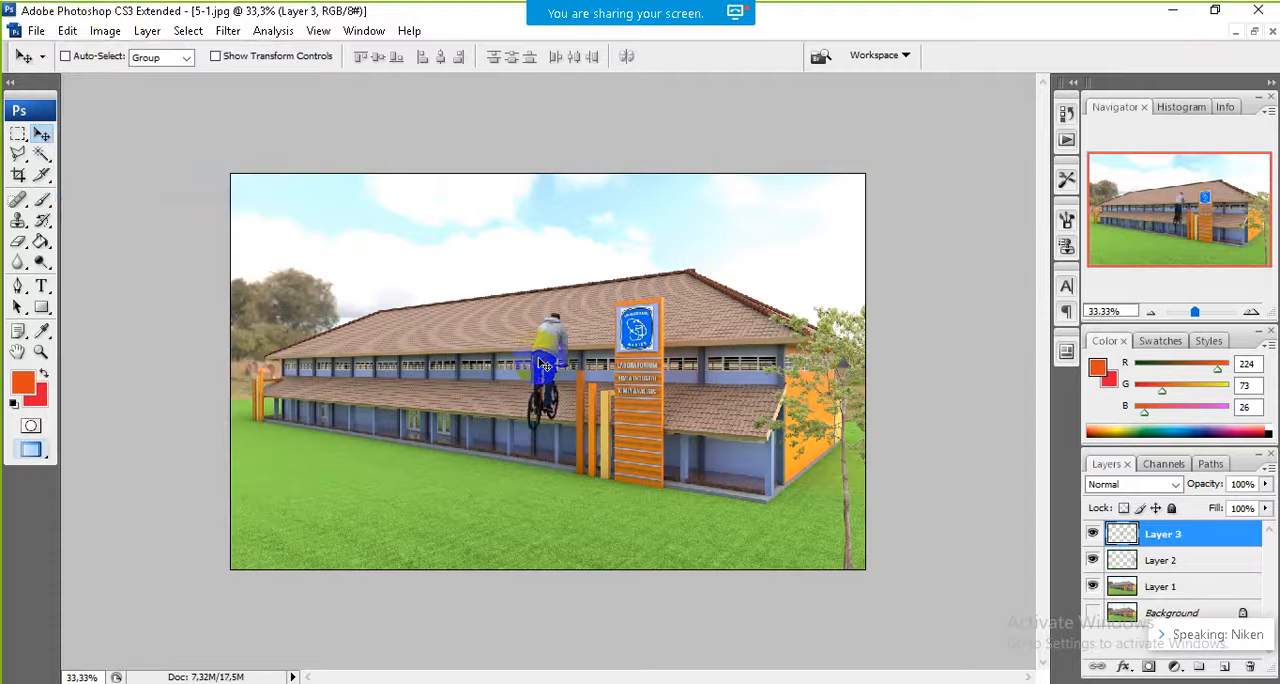
drag(545, 364, 764, 502)
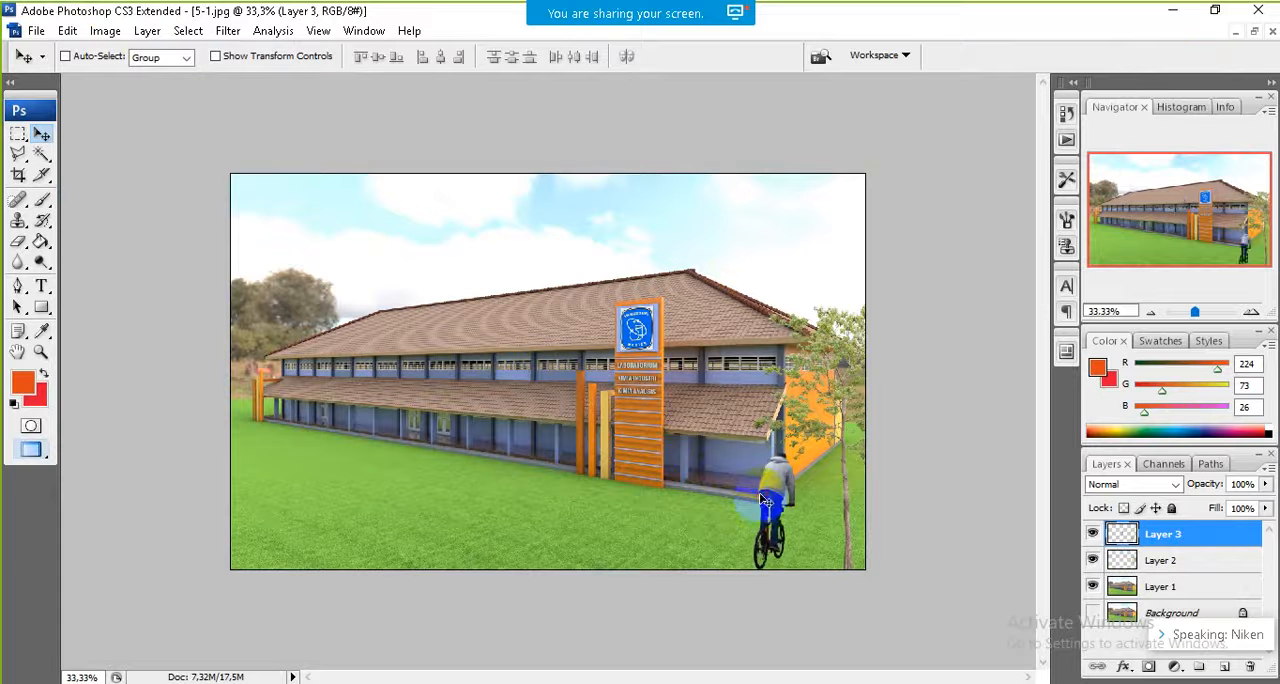
click(318, 31)
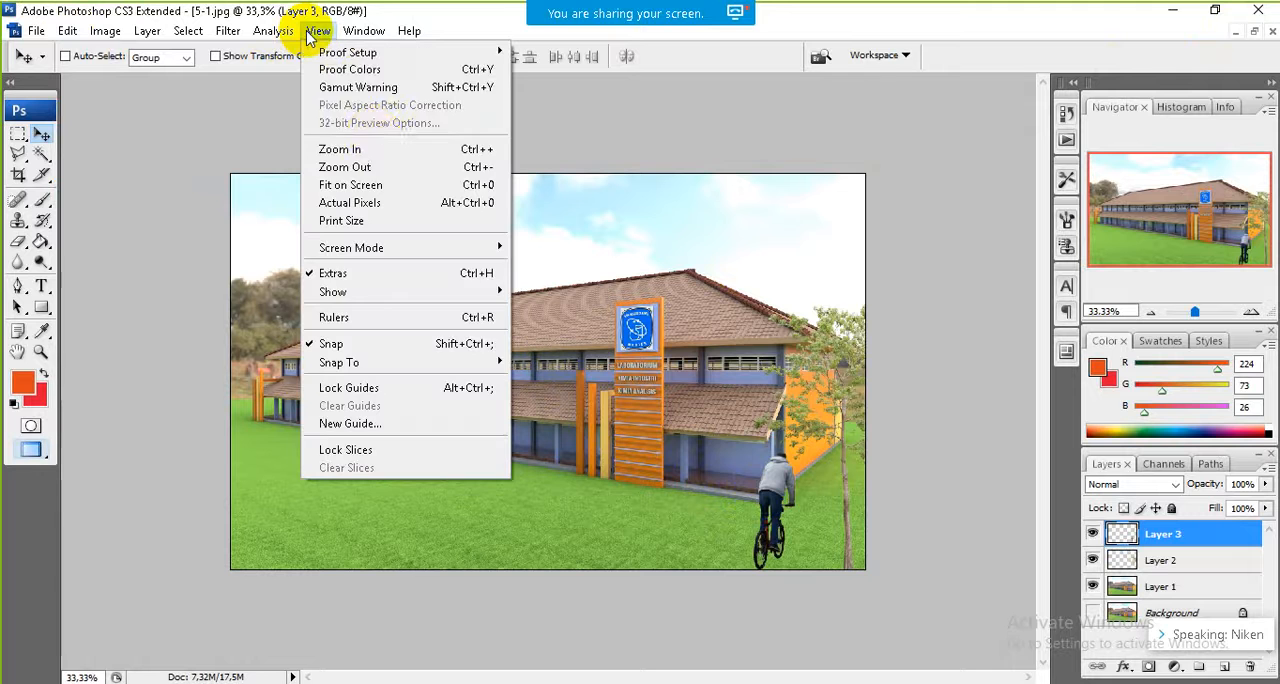
click(376, 151)
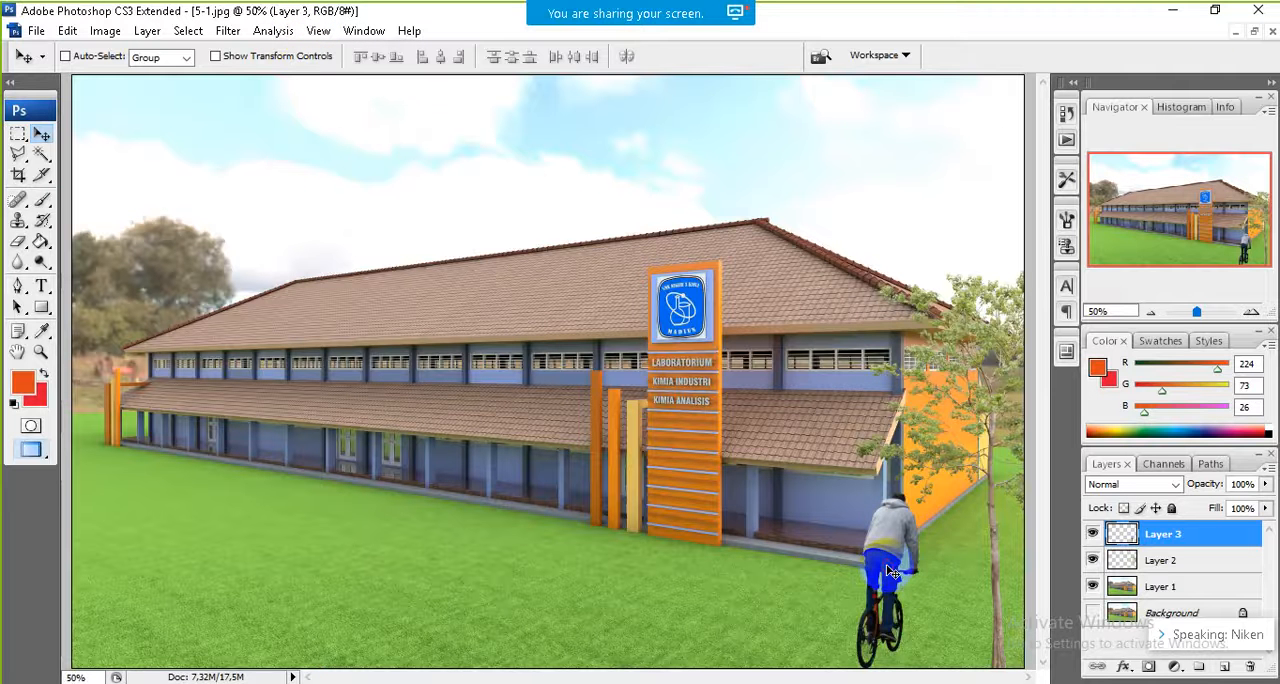
drag(891, 572, 929, 562)
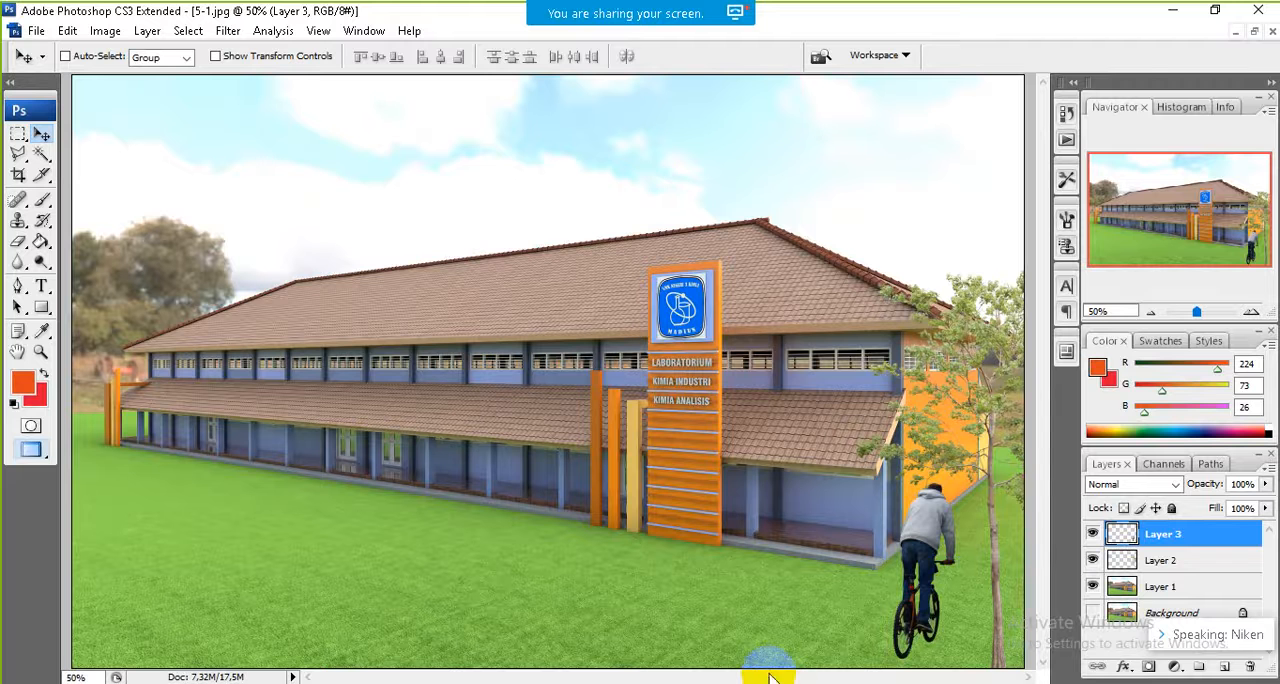
Step: Fit the whole picture in the window and scale the cyclist down to about 86% width and 81% height
click(323, 32)
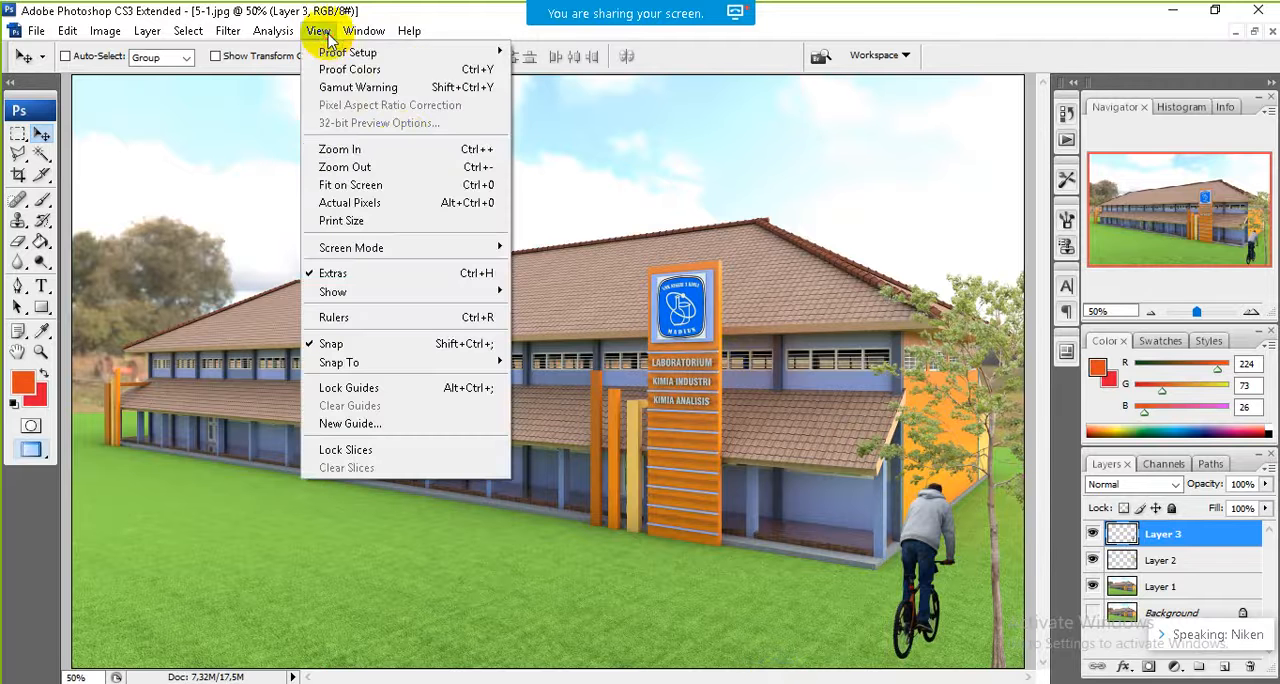
click(401, 190)
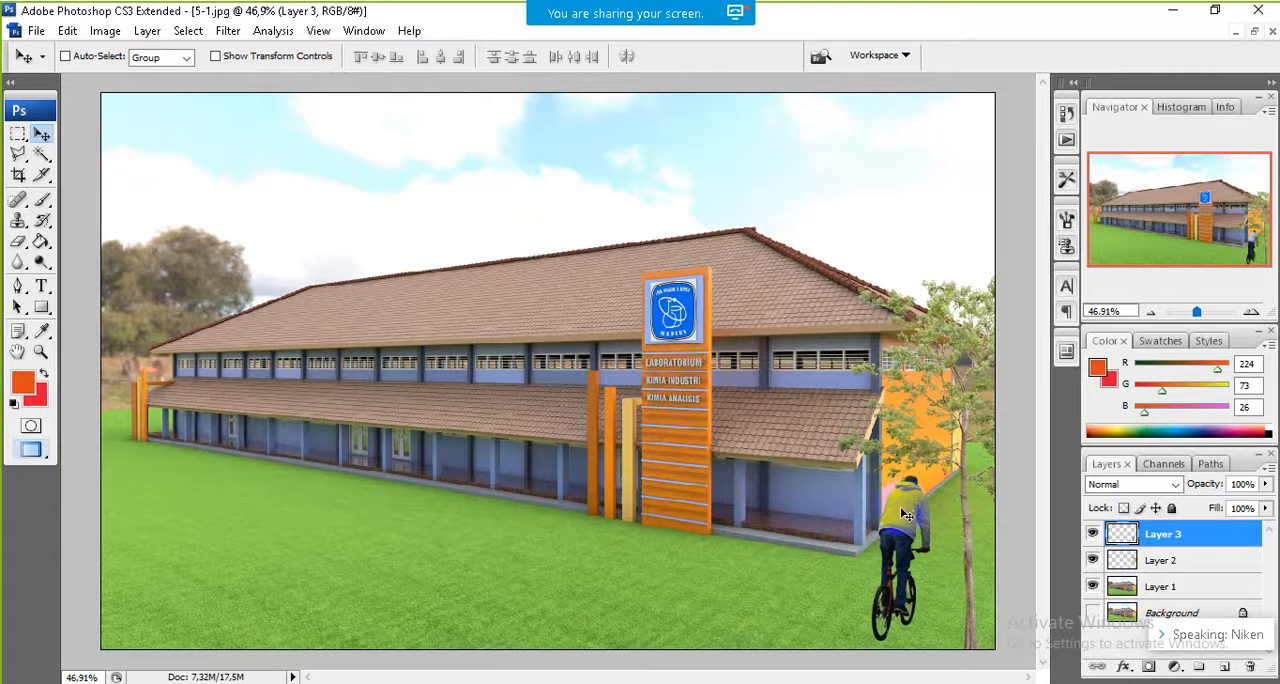
key(ctrl+t)
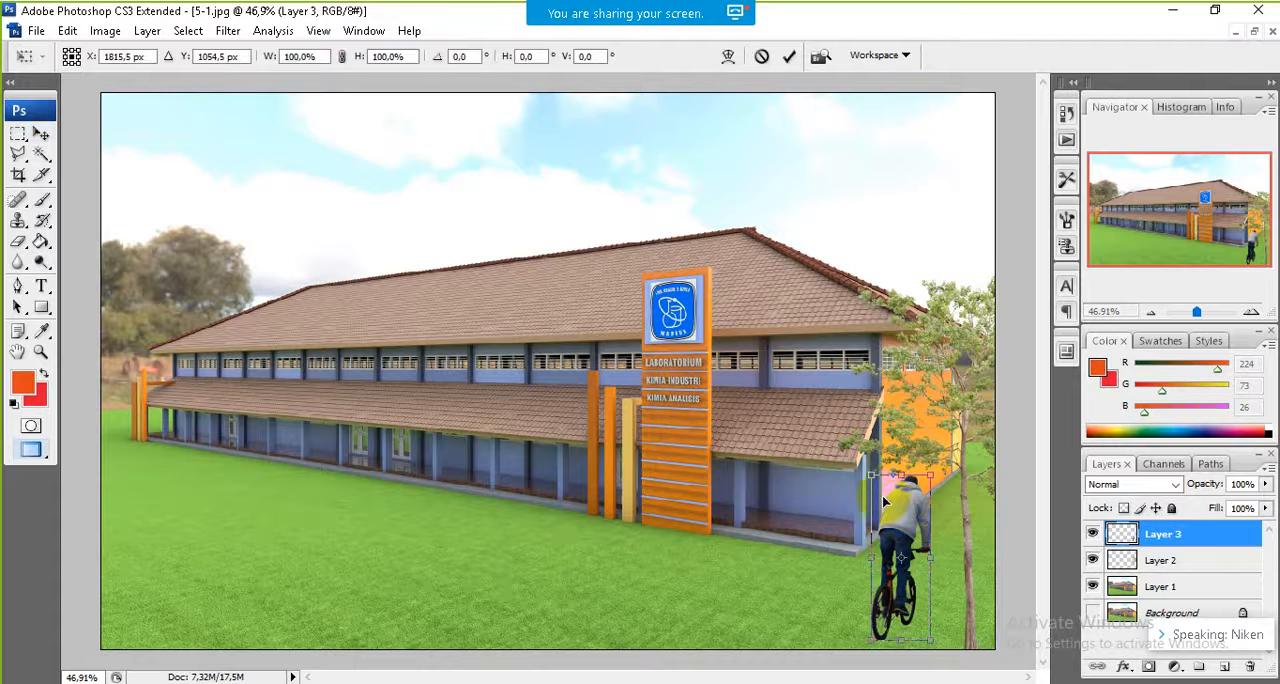
drag(870, 474, 877, 505)
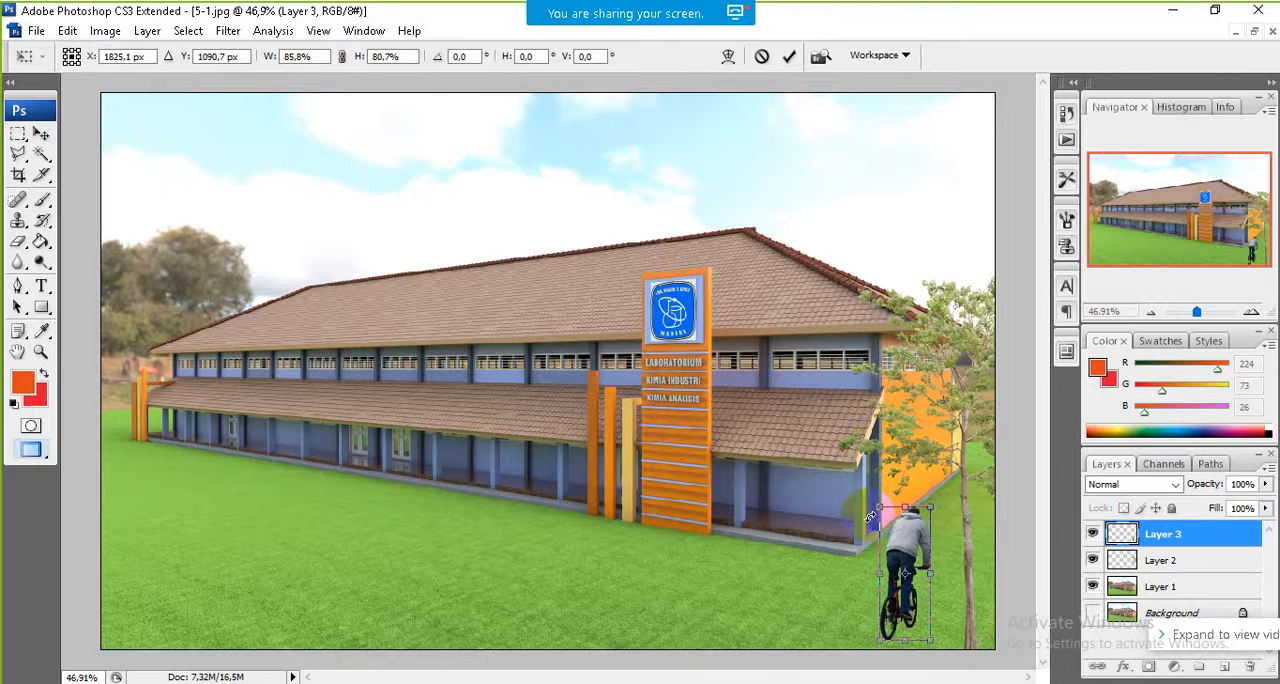
key(Return)
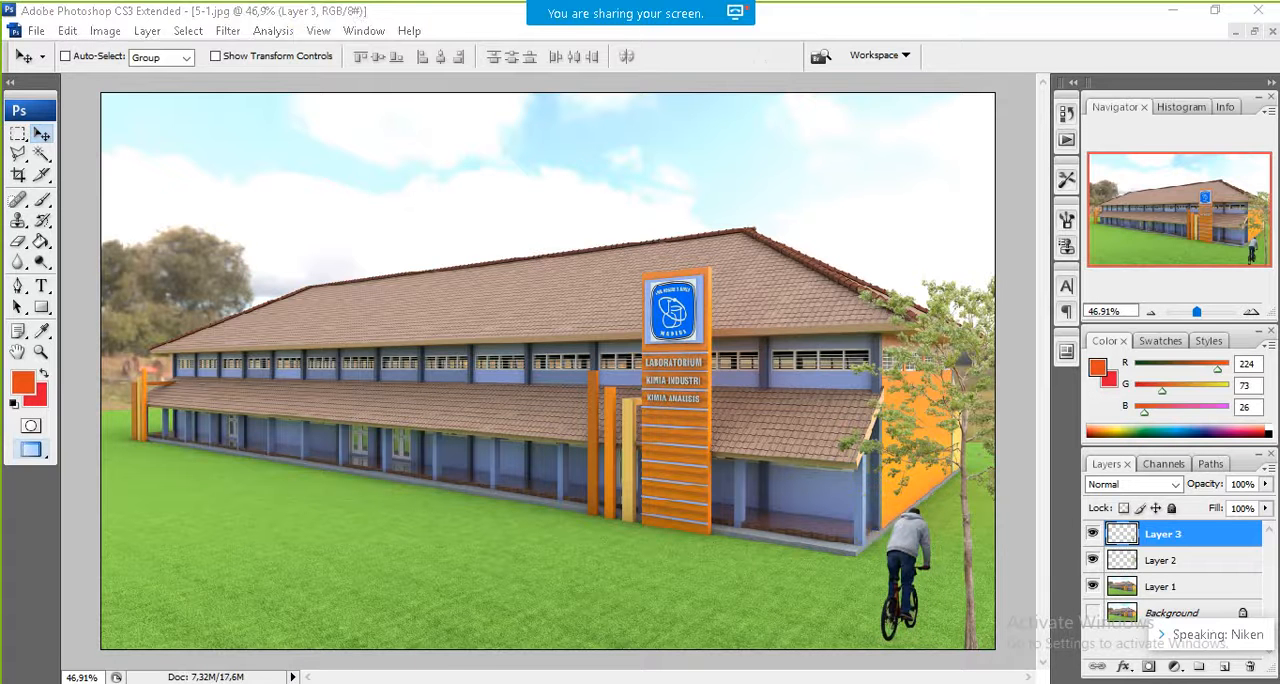
Step: Open the silver mitsubishi_lancer_evolution_x car image from the BAHAN-PRESENTASI folder in Photoshop
click(205, 682)
scroll(335, 403, down, 3)
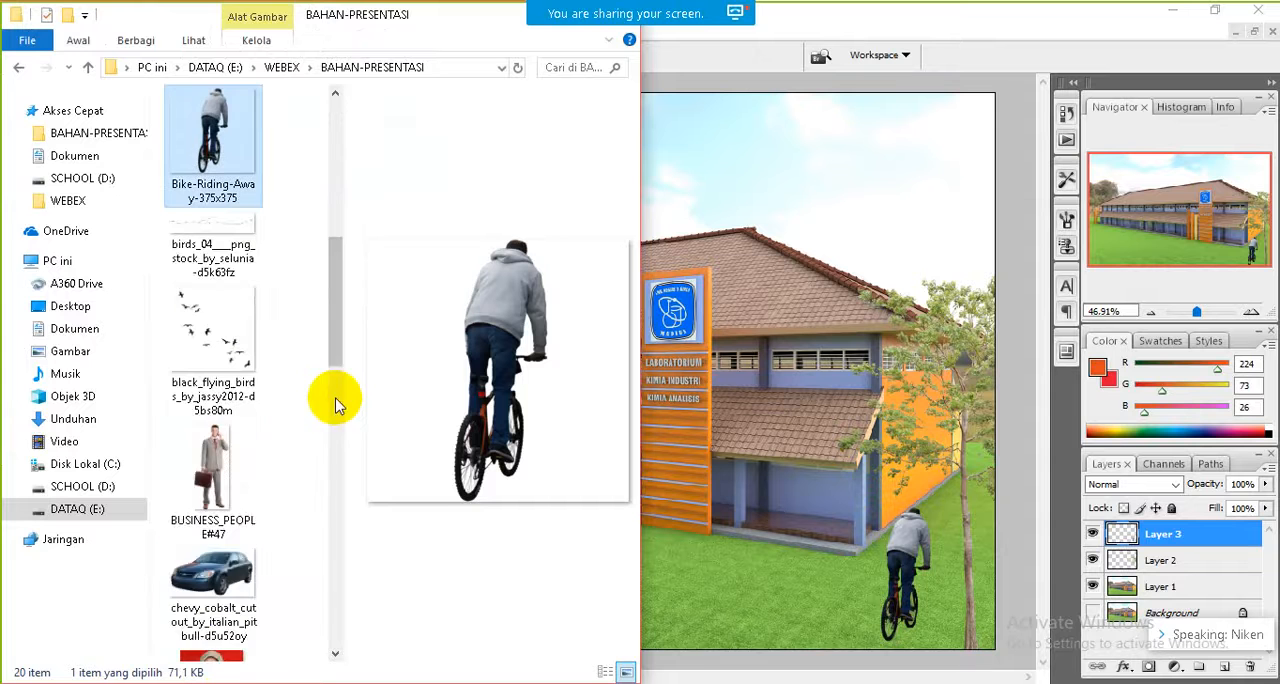
click(338, 518)
click(340, 525)
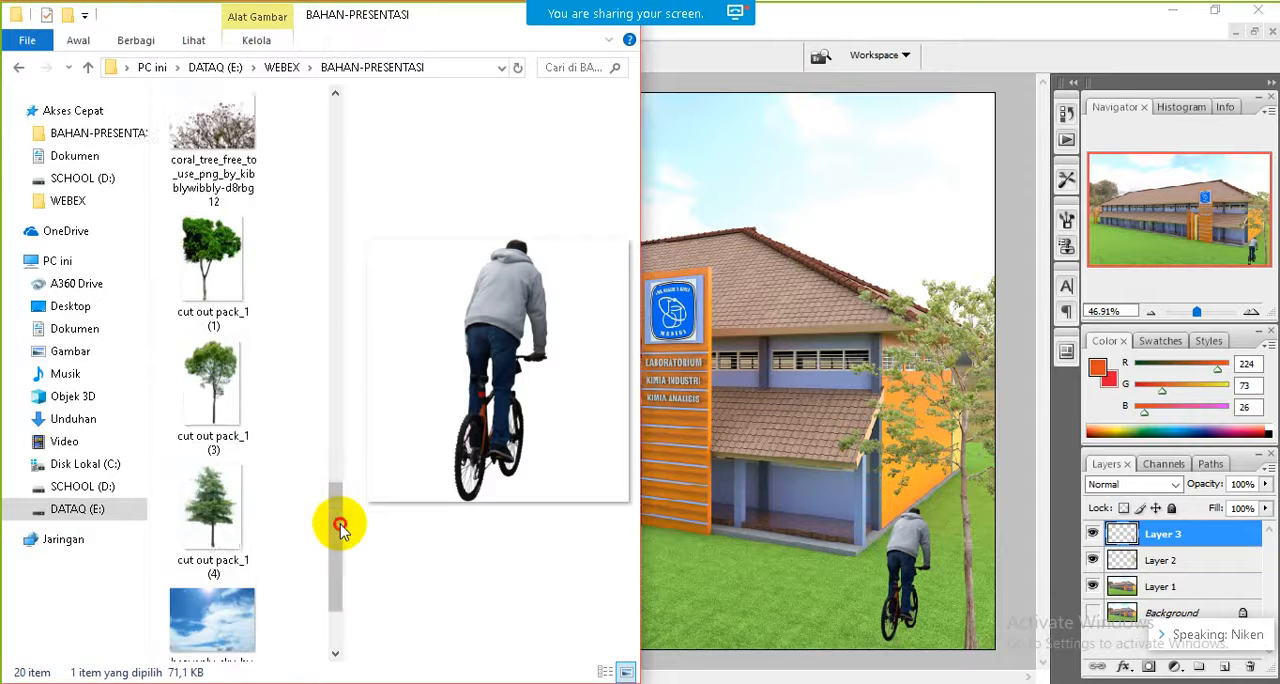
drag(233, 450, 704, 563)
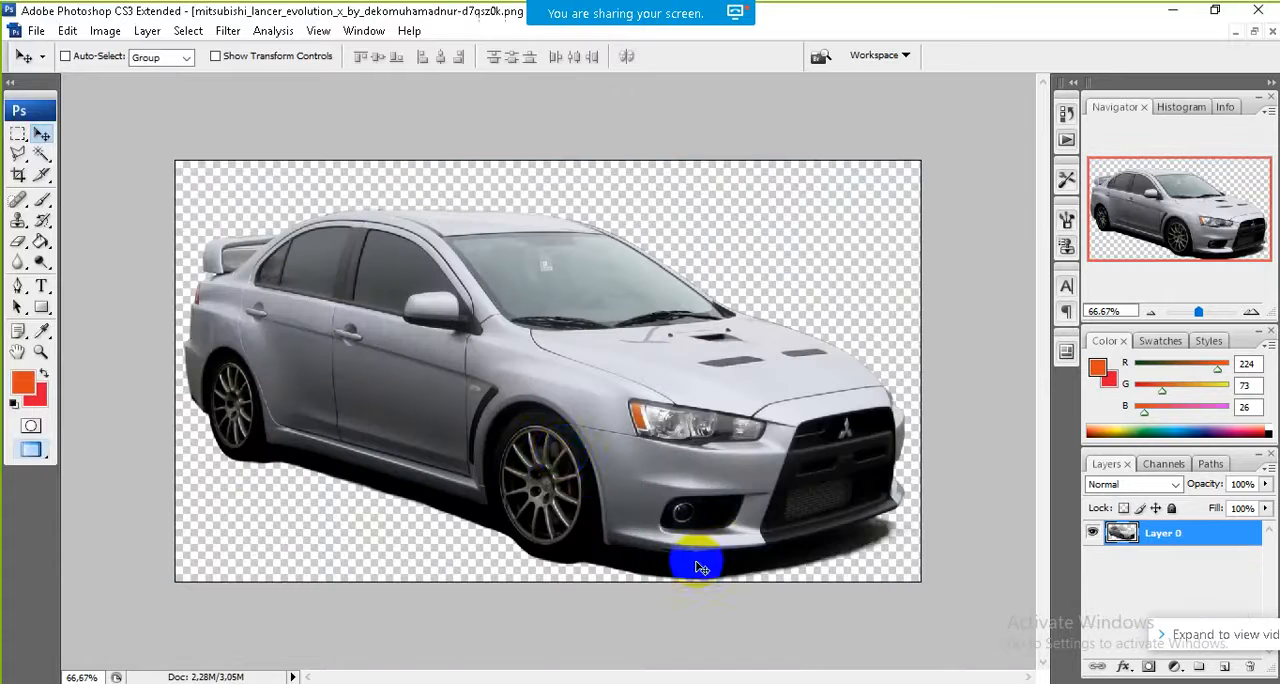
Step: Select the entire car canvas, copy it and minimize that document to return to the building image
click(183, 31)
click(195, 55)
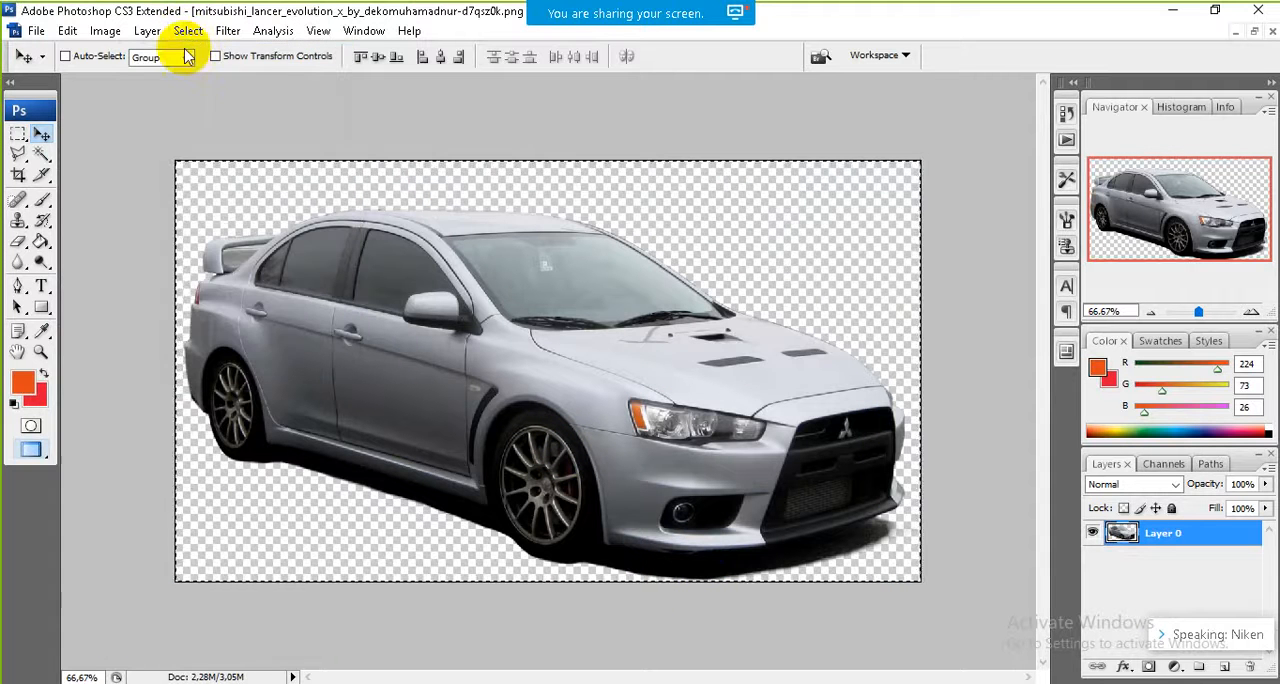
click(68, 30)
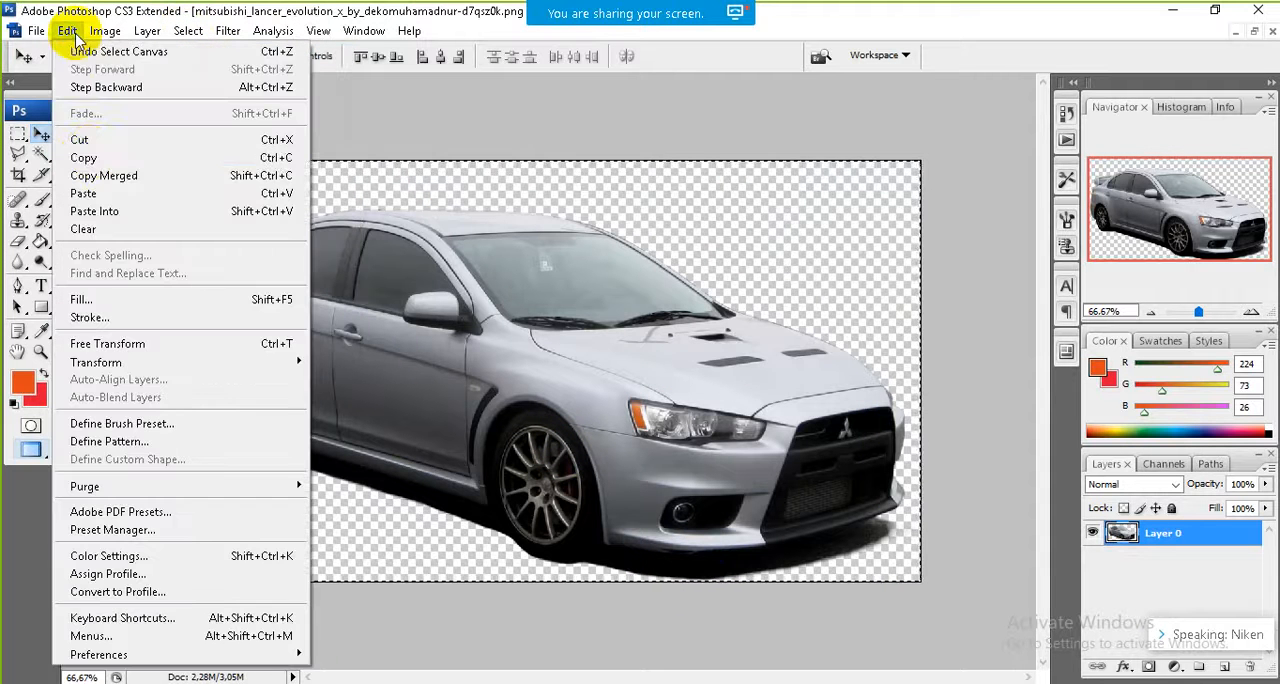
click(86, 155)
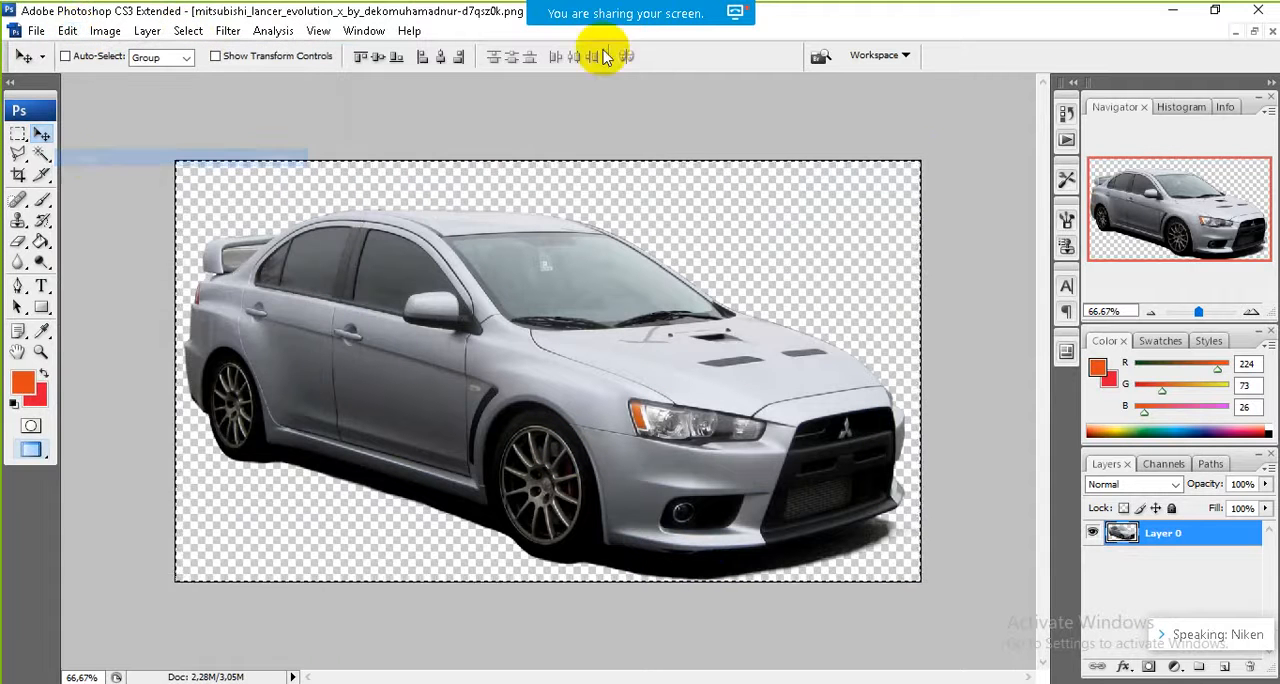
click(1237, 31)
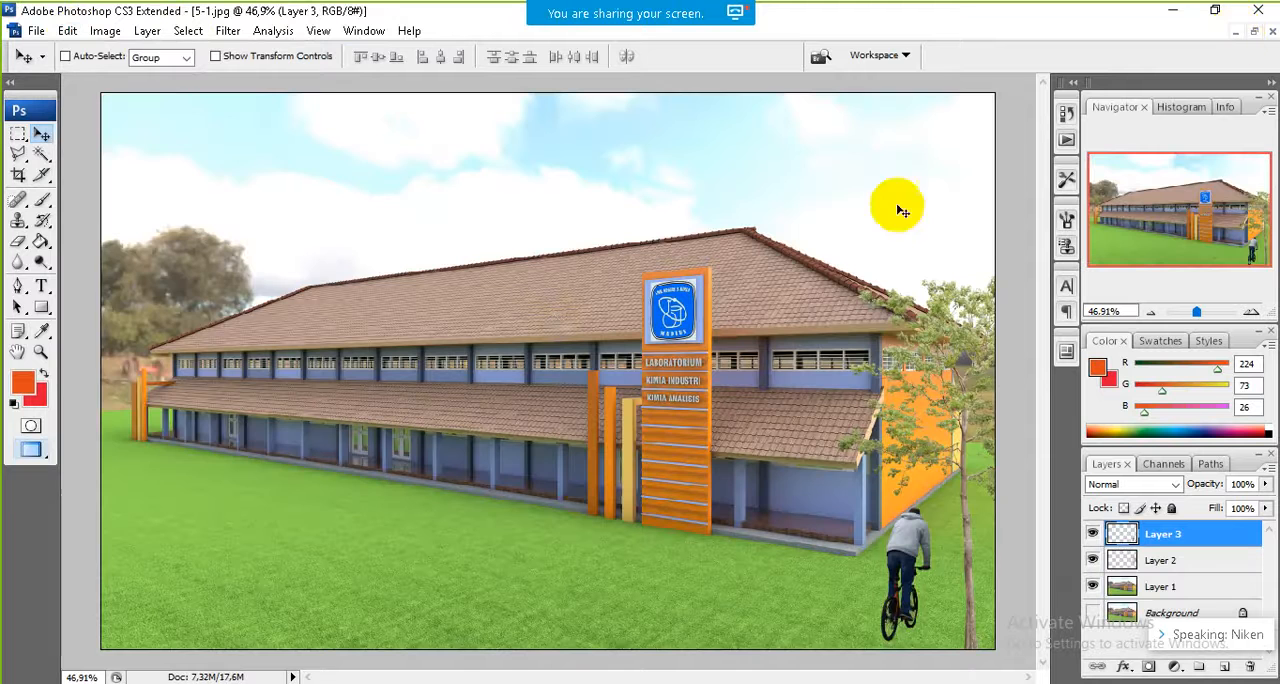
Step: Paste the car into the building image and move it to the lower-left corner of the grass
click(67, 30)
click(92, 196)
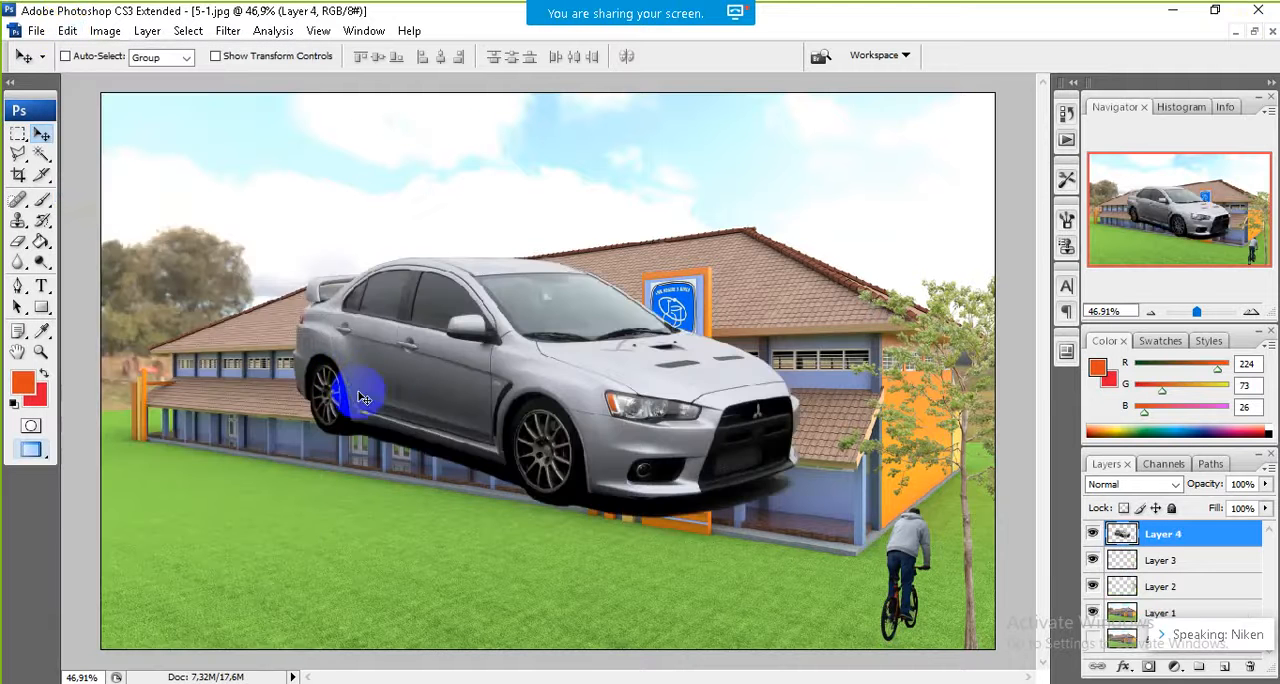
drag(395, 394, 197, 541)
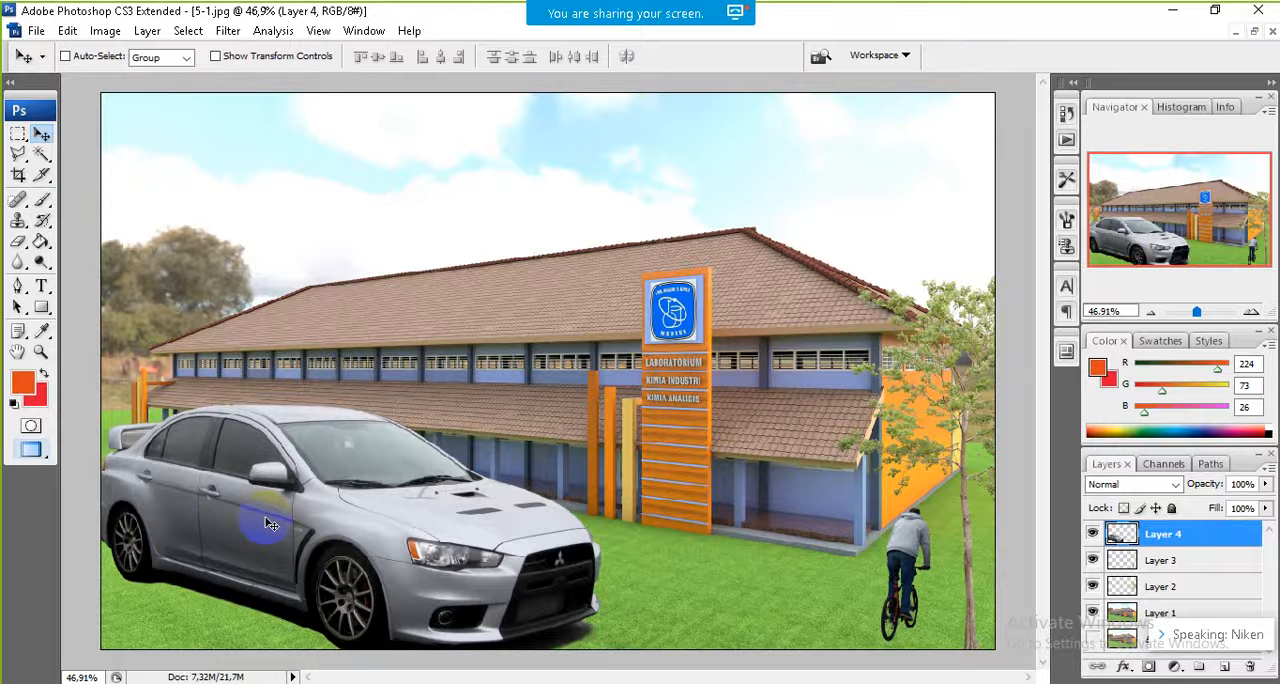
Step: Scale the car down to about 64% of its size, keeping it in the picture's lower-left corner
key(ctrl+t)
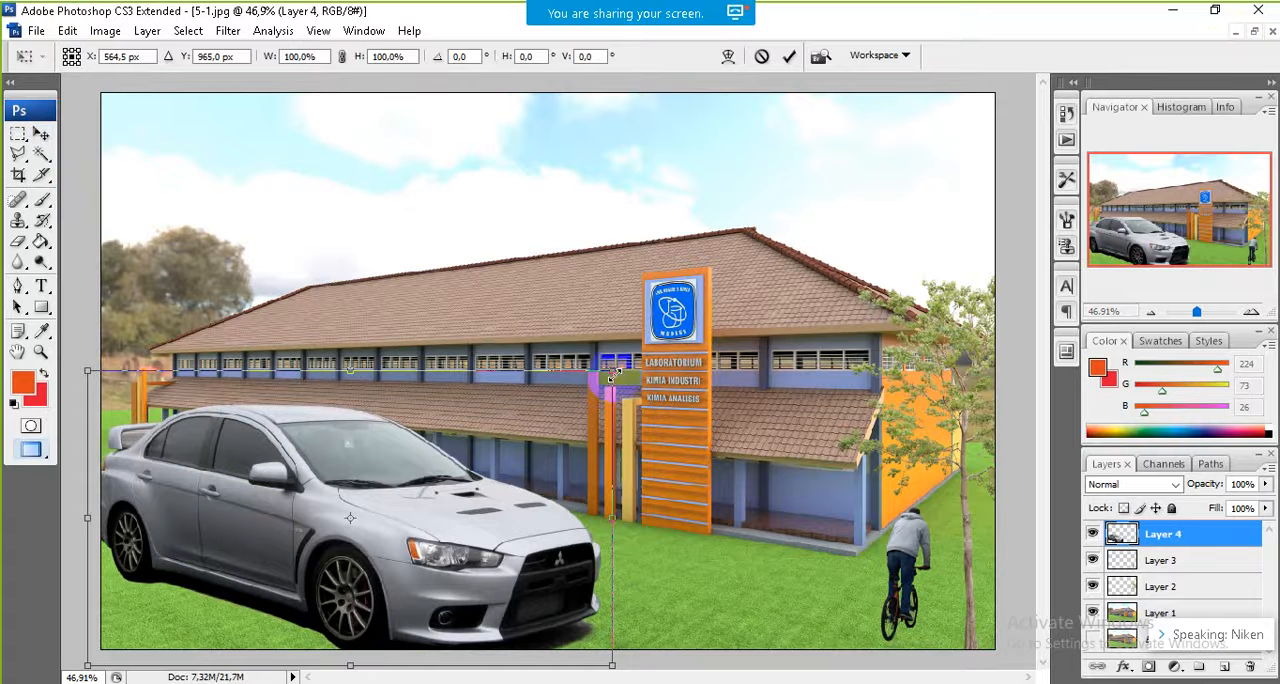
drag(613, 376, 420, 477)
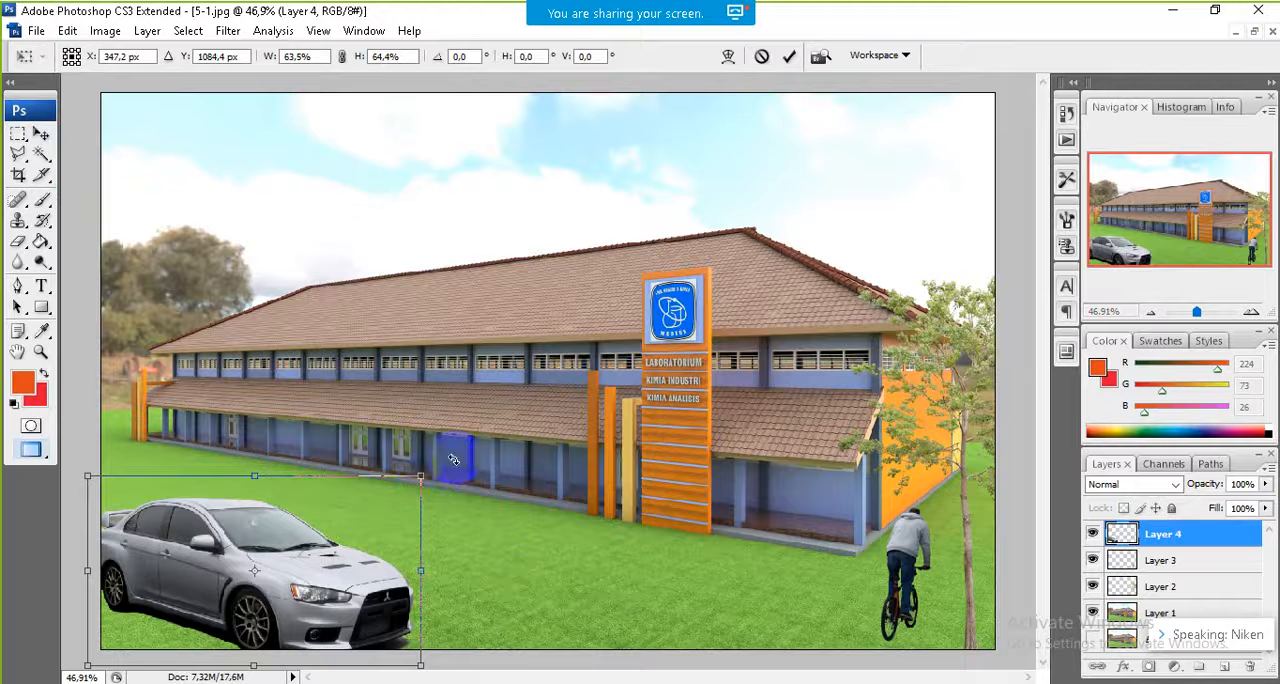
key(Return)
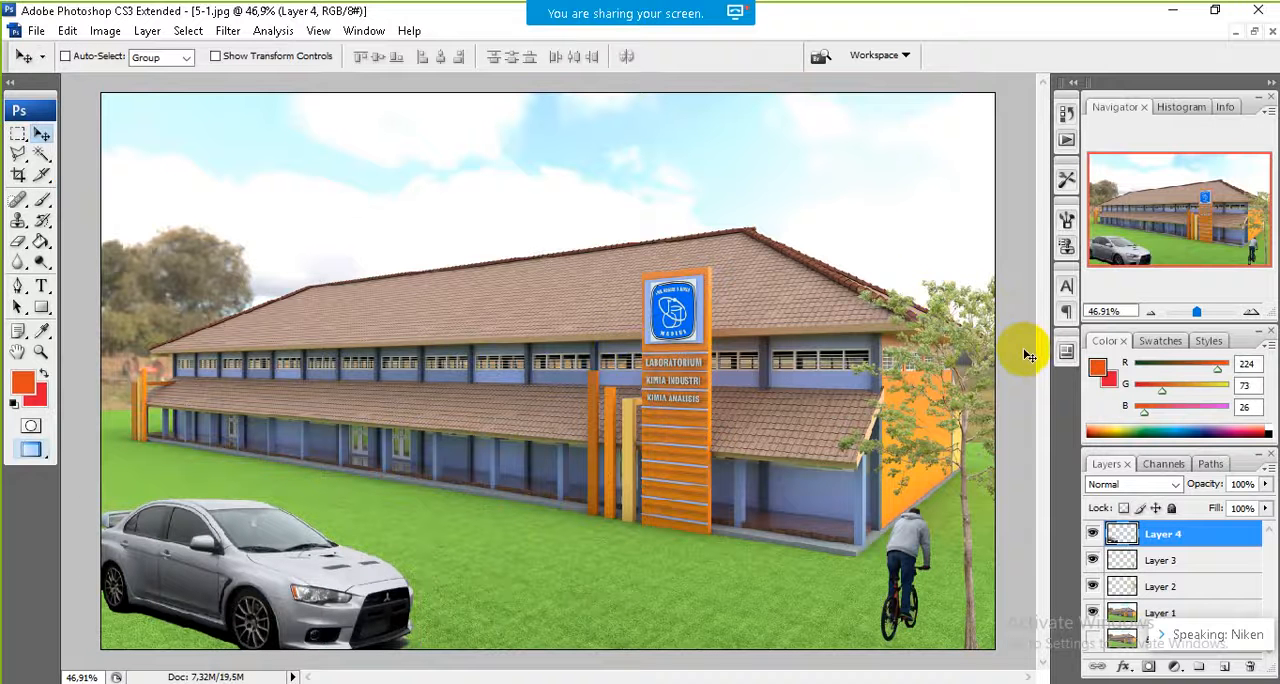
Step: Save a JPEG copy of the composition as coba2.jpg in BAHAN-PRESENTASI with quality 8 and Baseline ("Standard") format
click(36, 31)
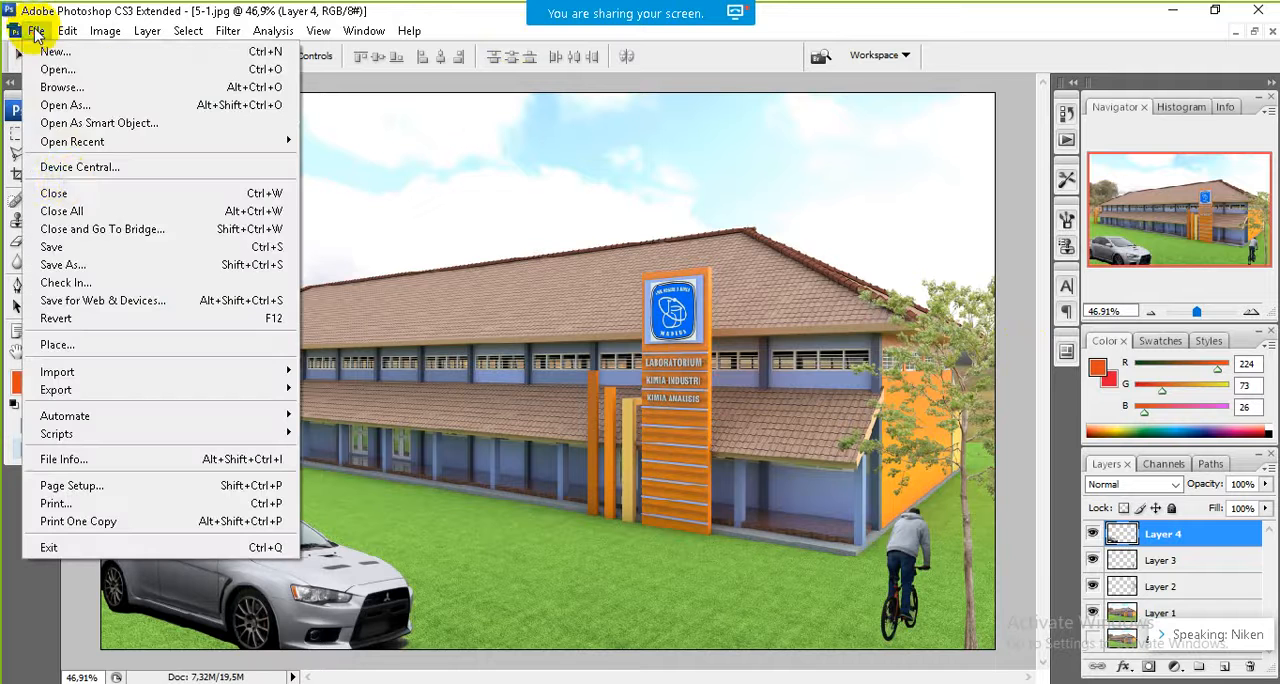
click(68, 270)
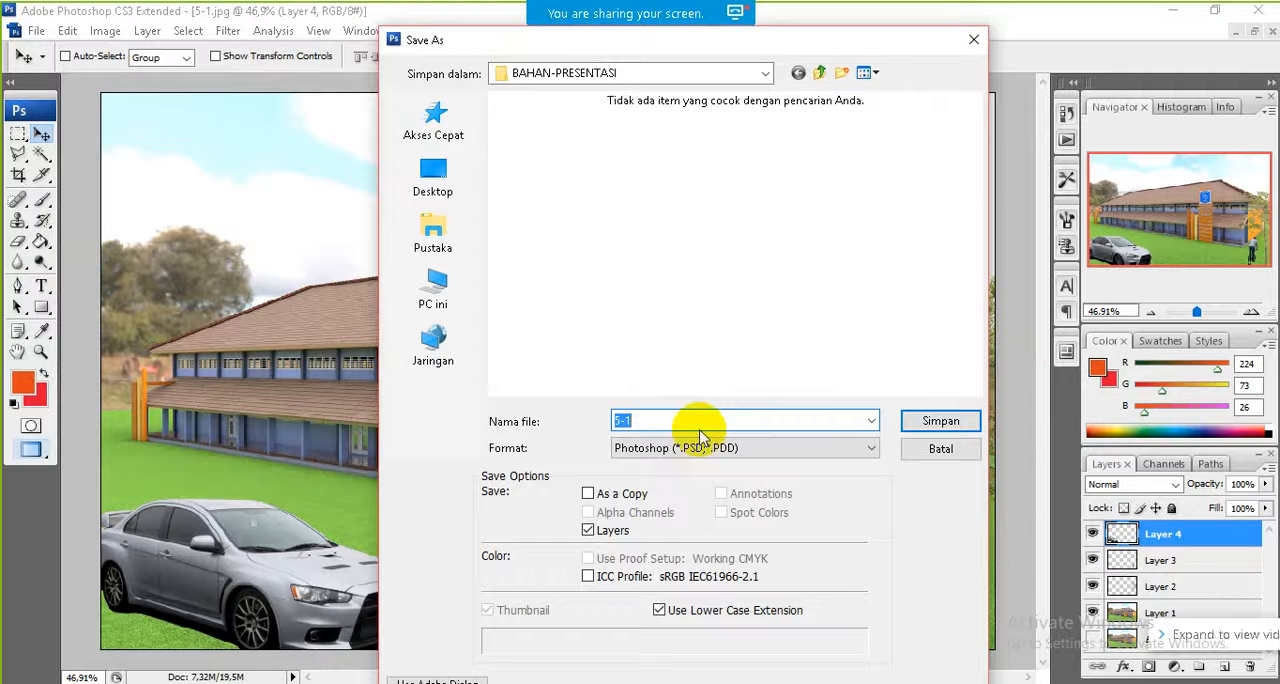
text(c)
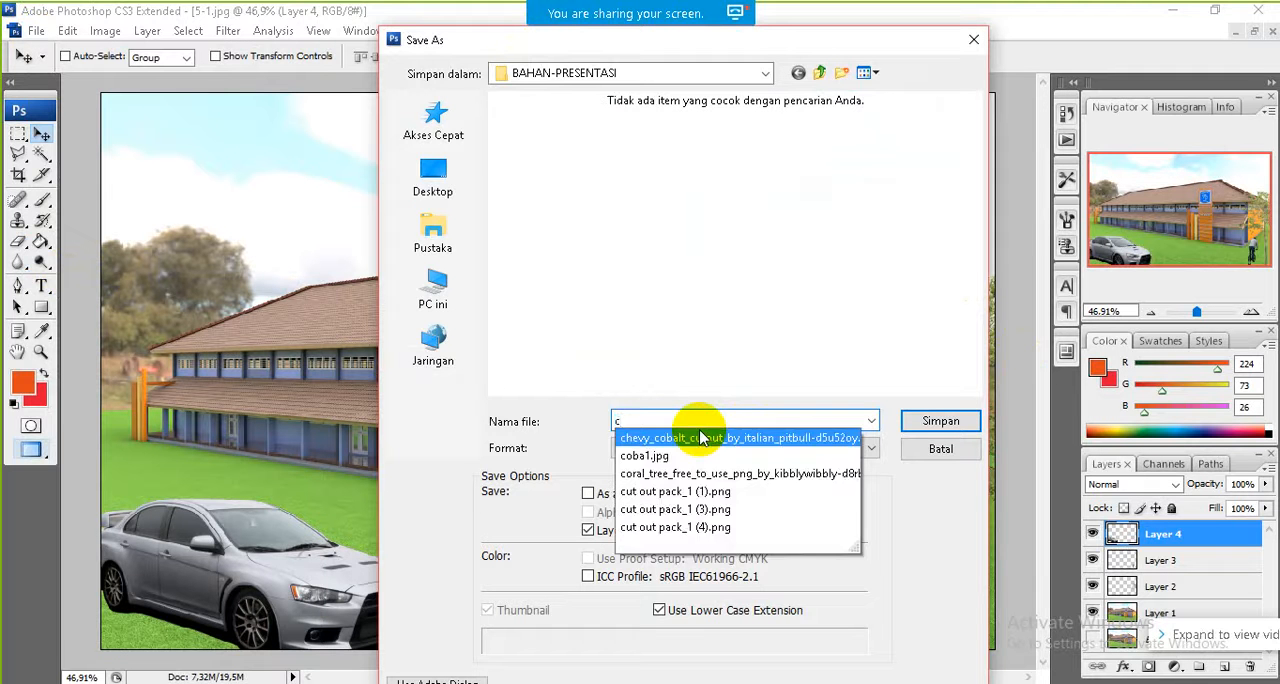
text(oba2)
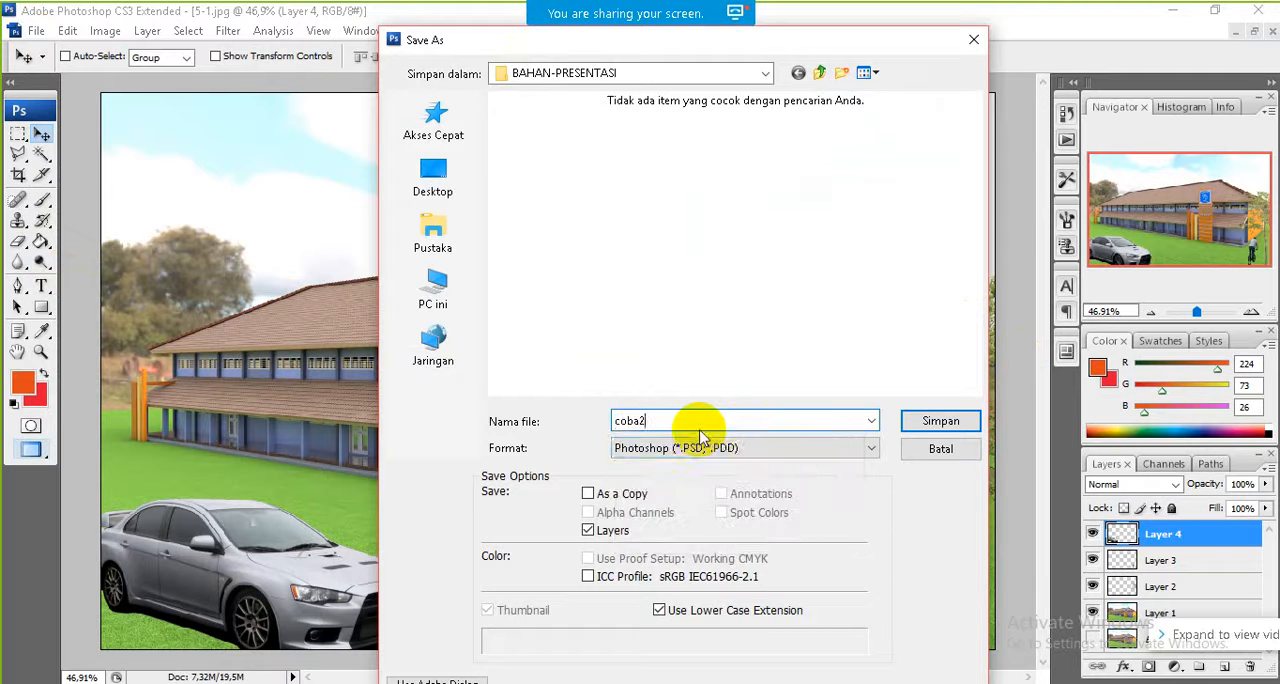
click(752, 450)
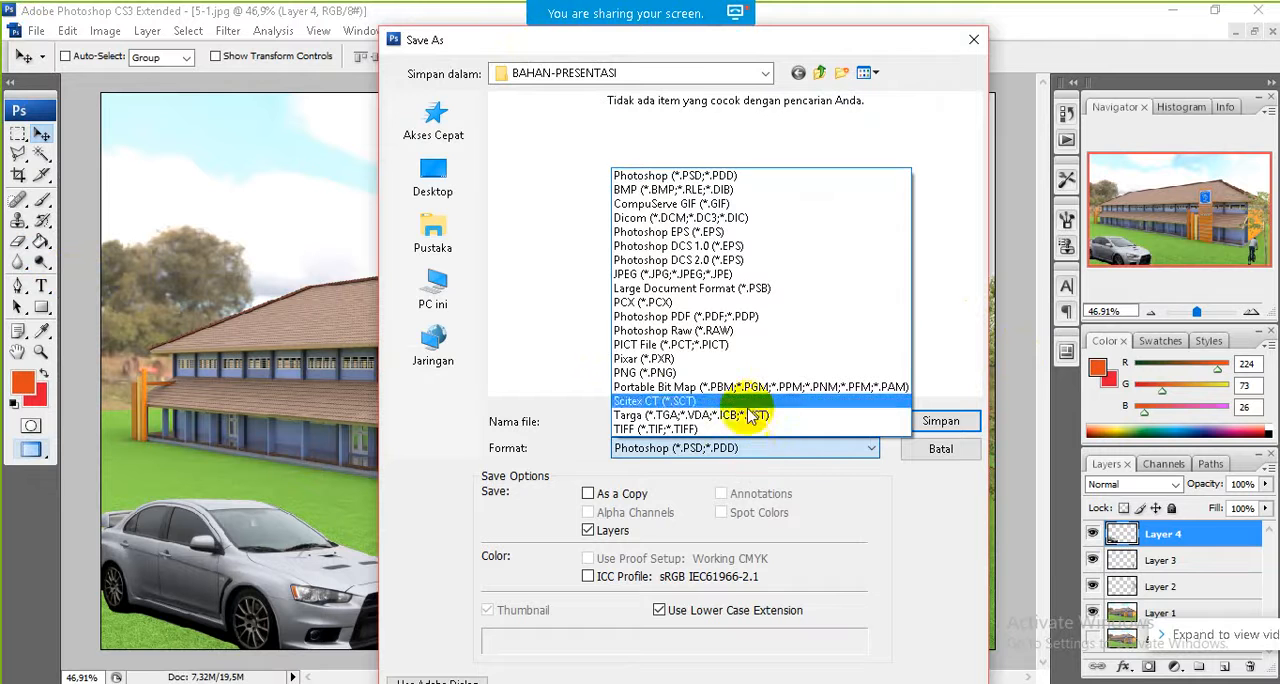
click(725, 278)
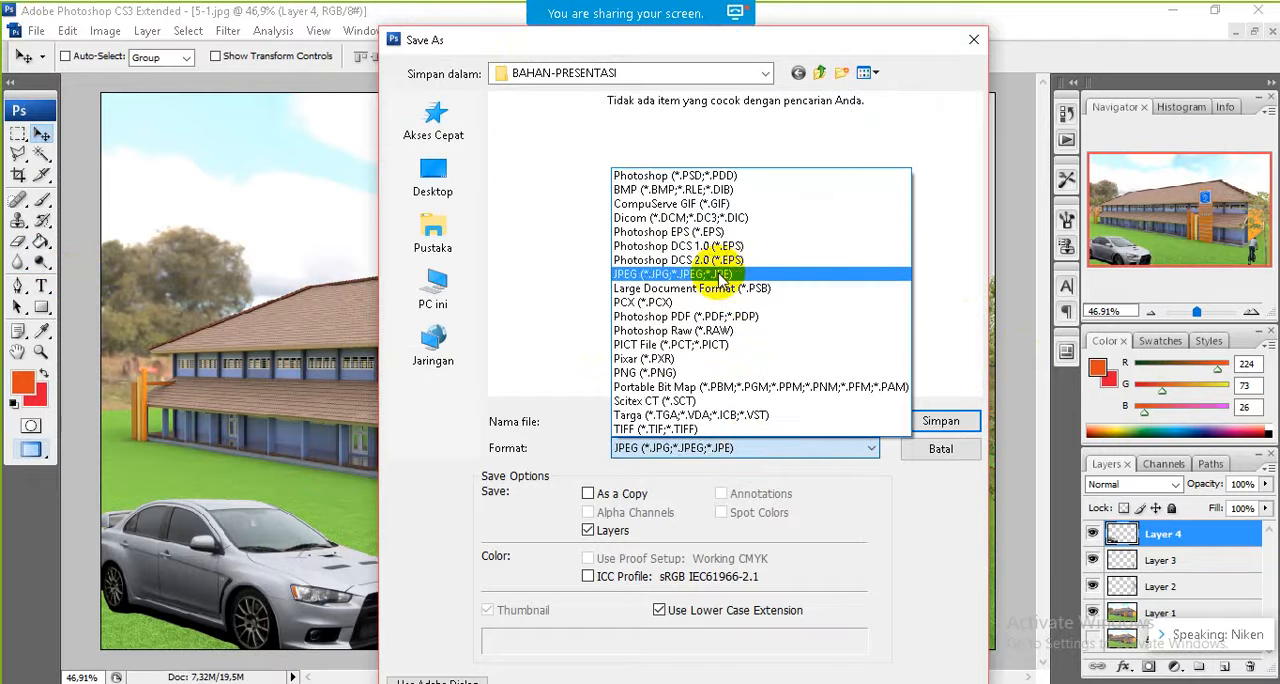
click(938, 424)
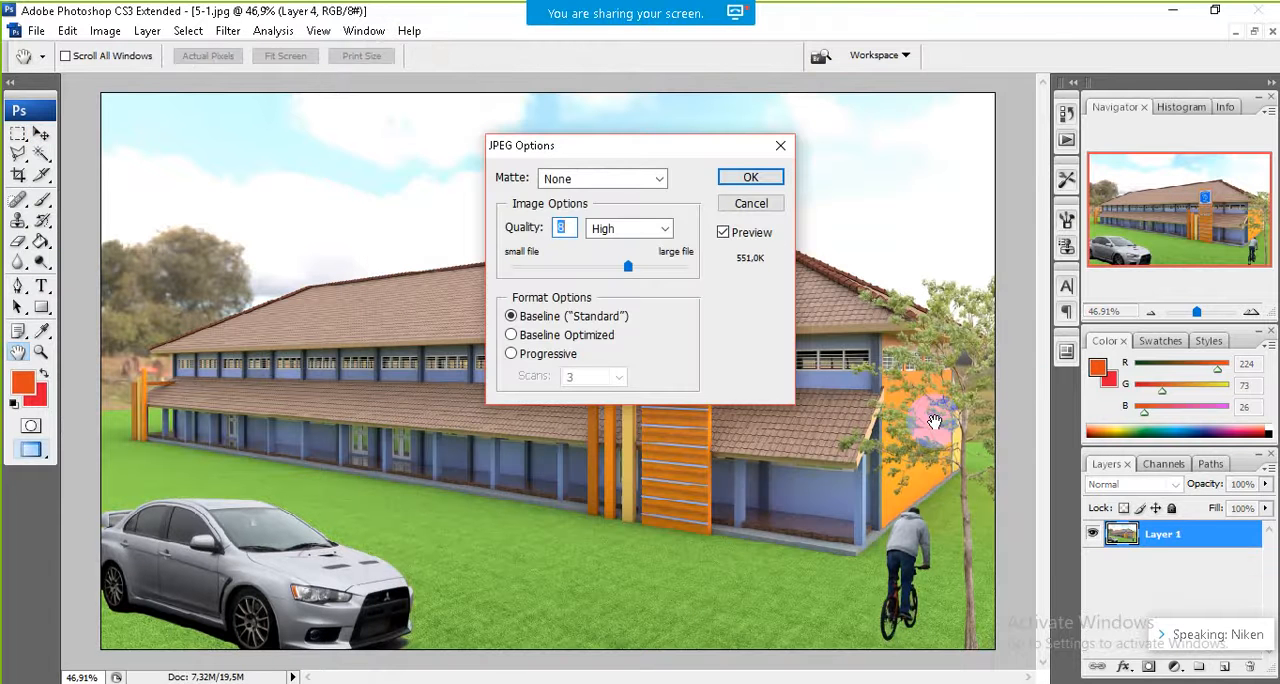
click(750, 178)
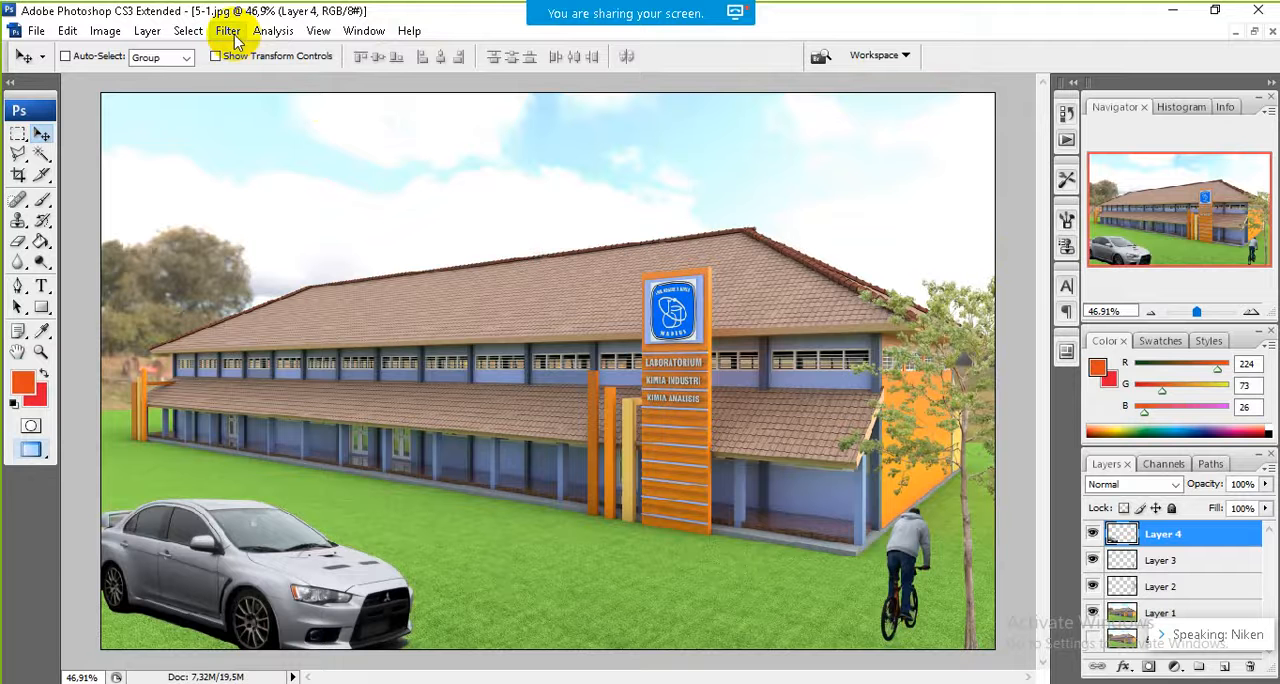
Step: Save the layered composition as 1 in Photoshop format in BAHAN-PRESENTASI, with layers and maximized compatibility
click(36, 31)
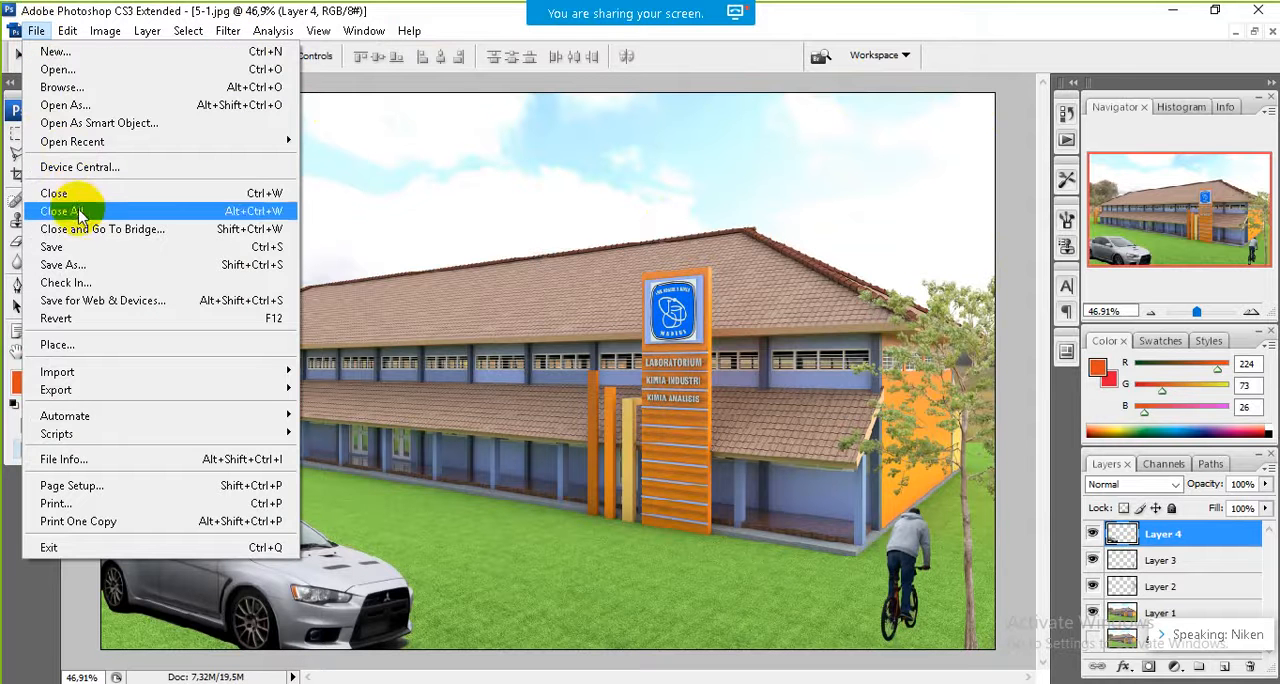
click(74, 266)
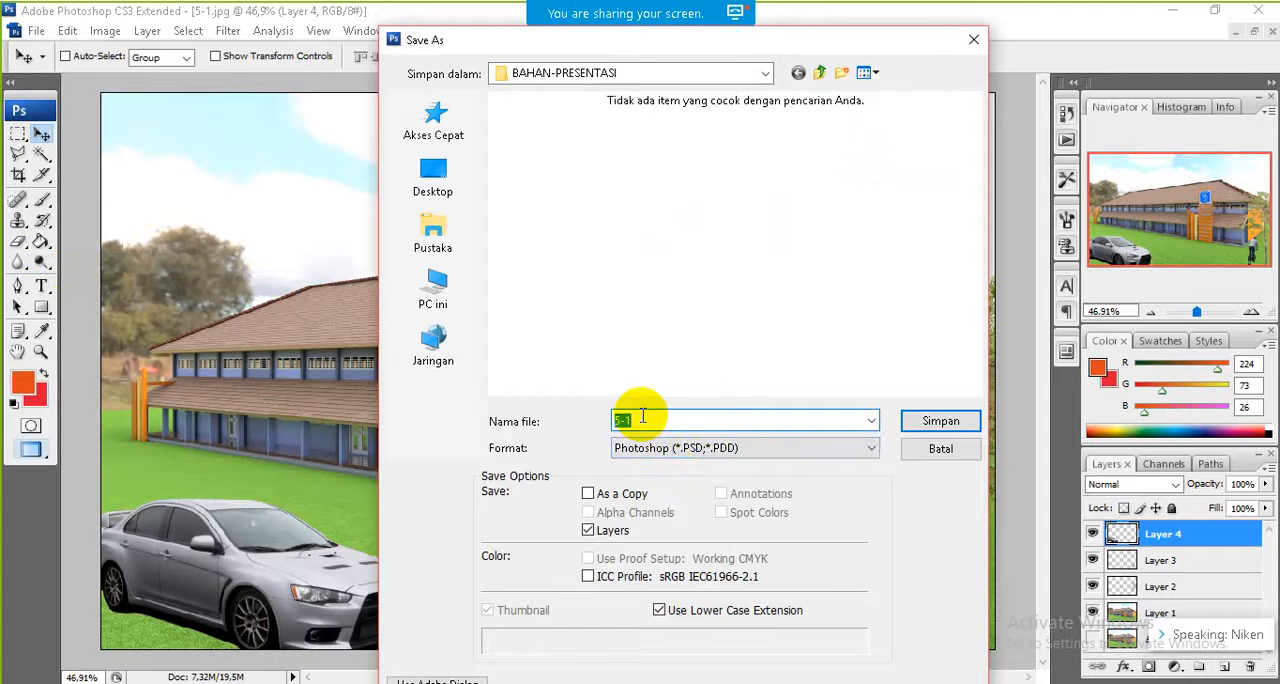
text(1)
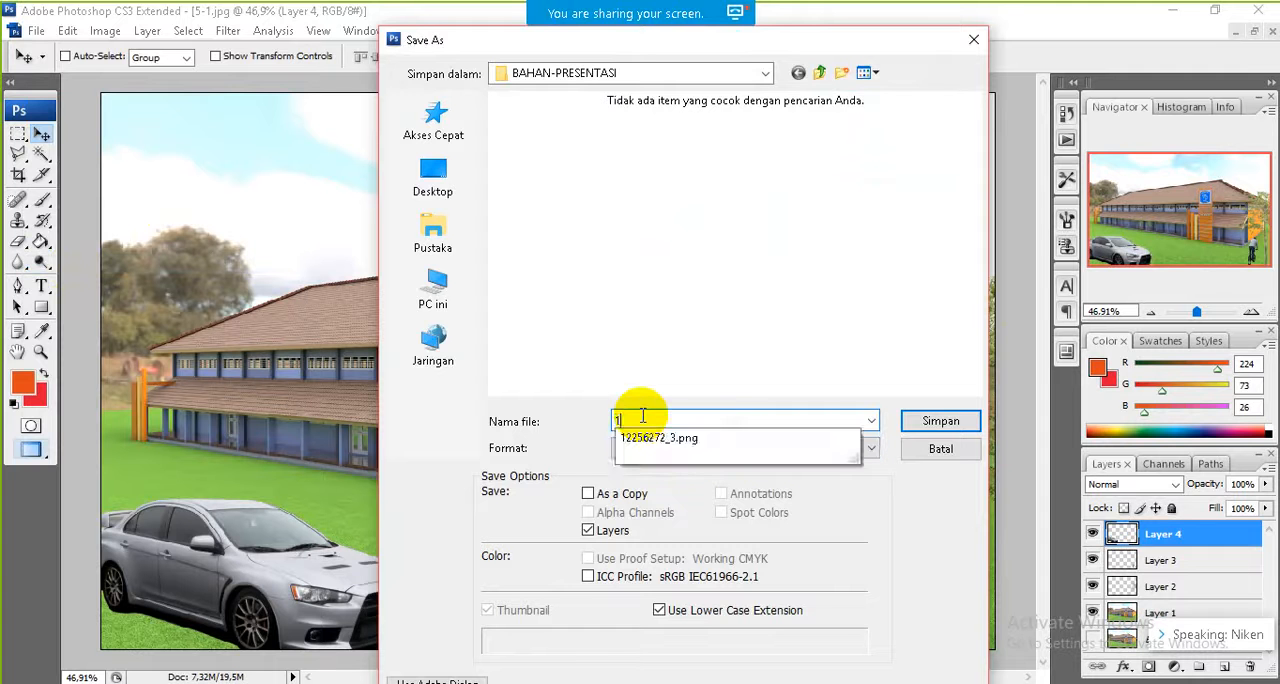
click(940, 421)
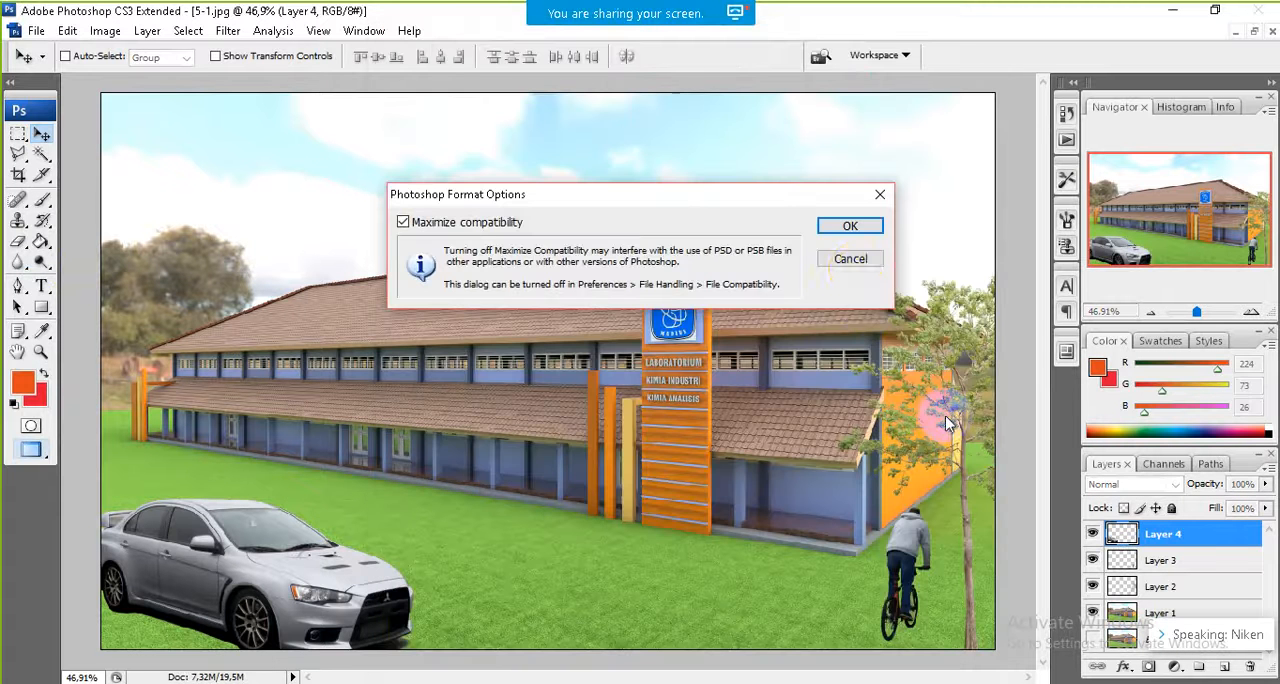
click(846, 224)
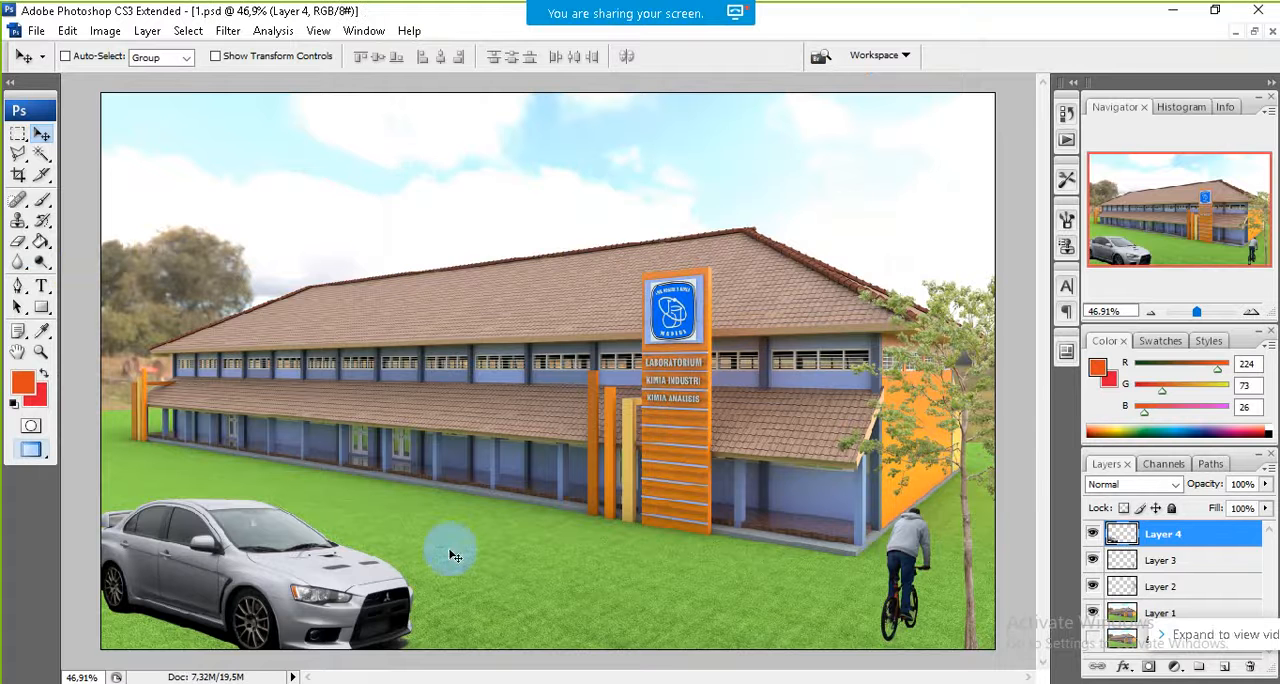
Step: View the exported coba2 picture from the BAHAN-PRESENTASI folder in Photo Gallery, and return to Photoshop
click(215, 682)
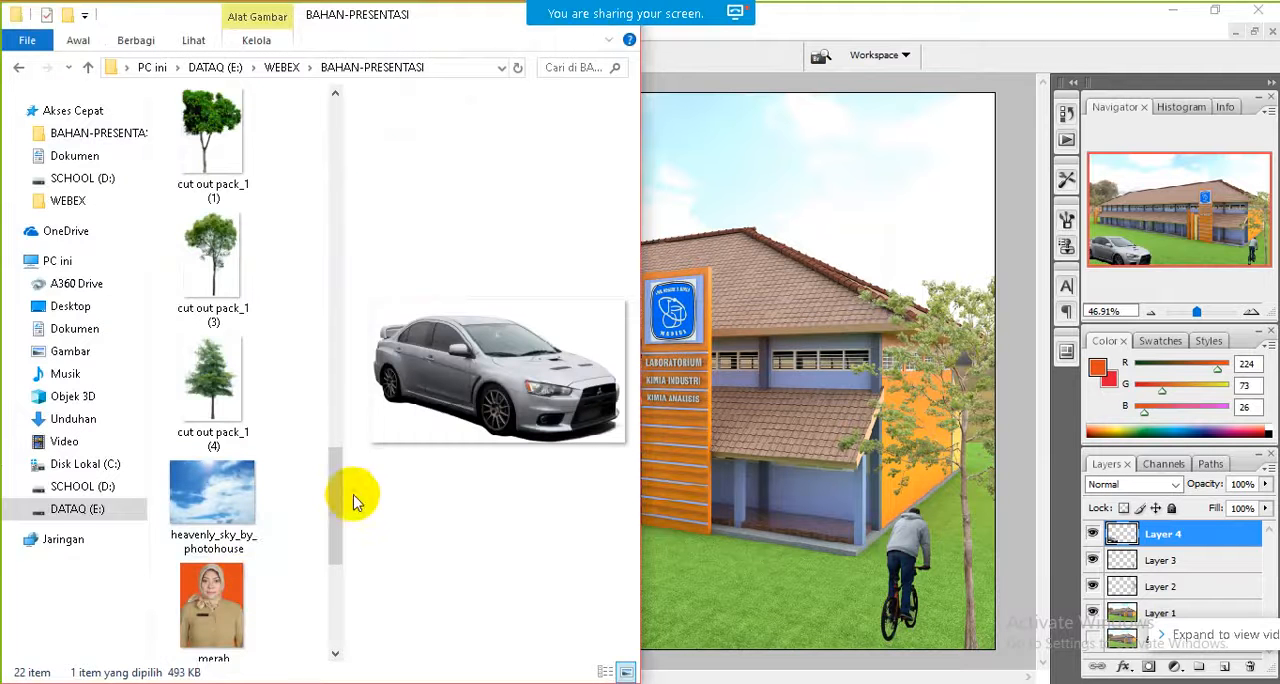
drag(338, 512, 328, 565)
drag(344, 265, 307, 395)
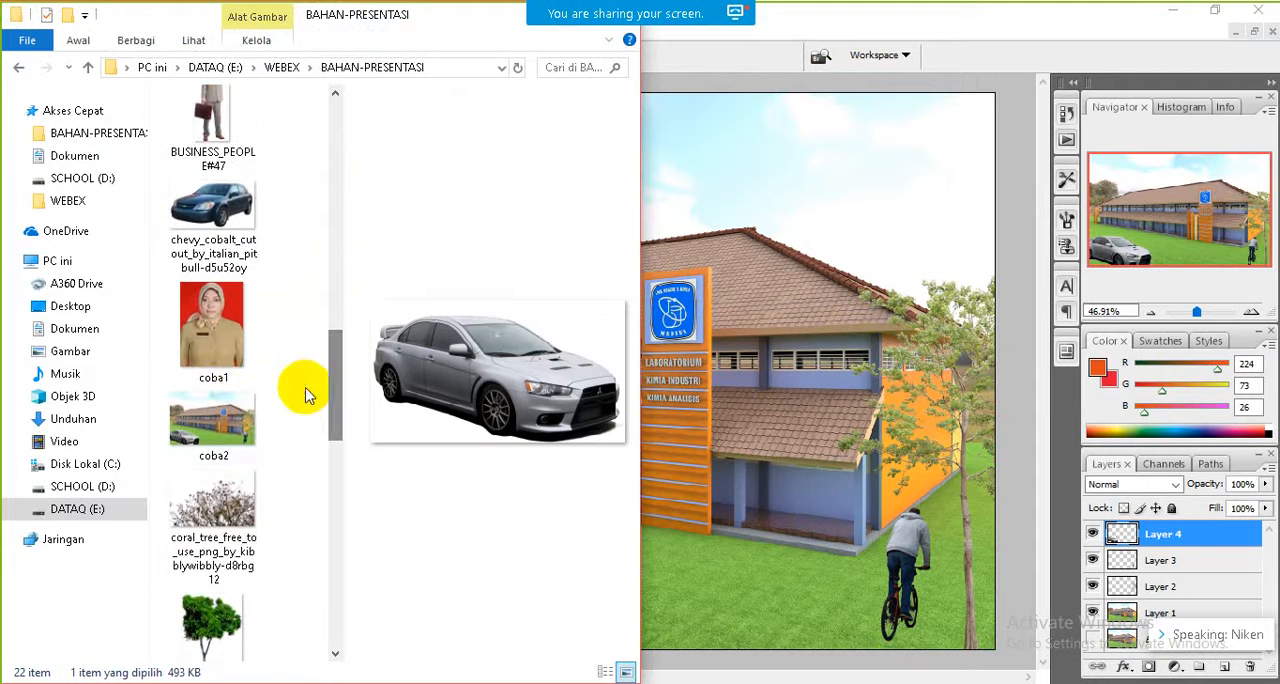
double_click(222, 412)
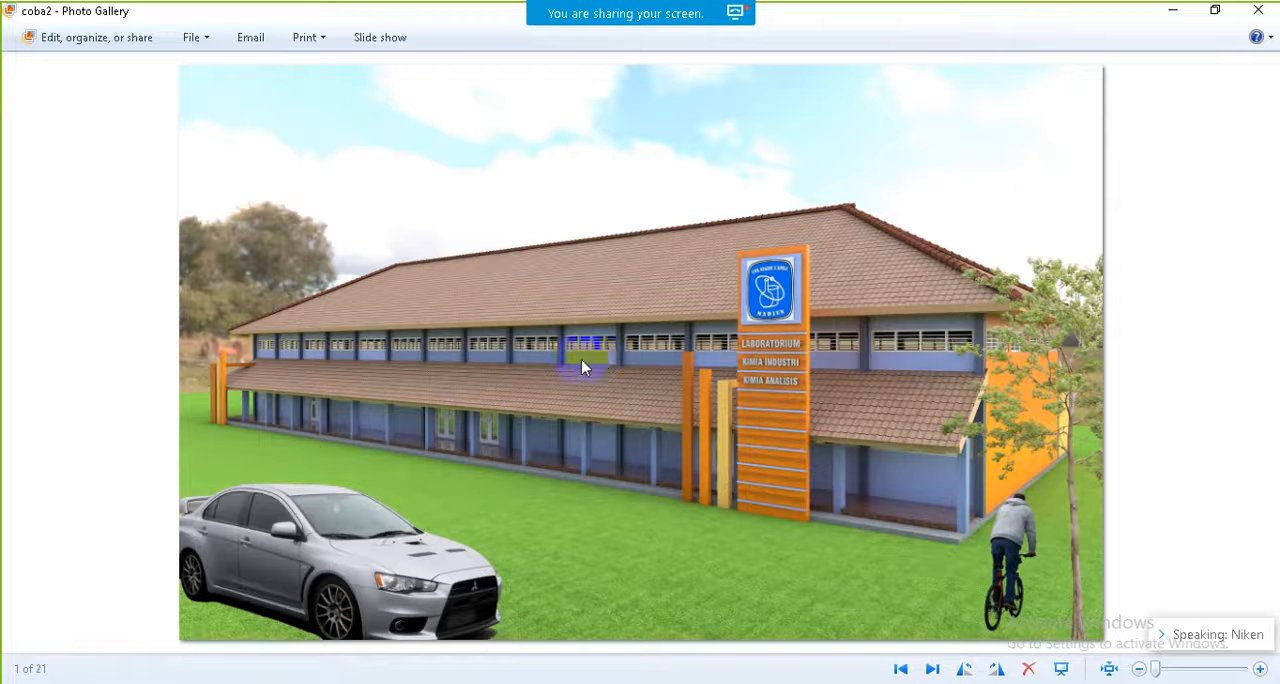
click(1176, 14)
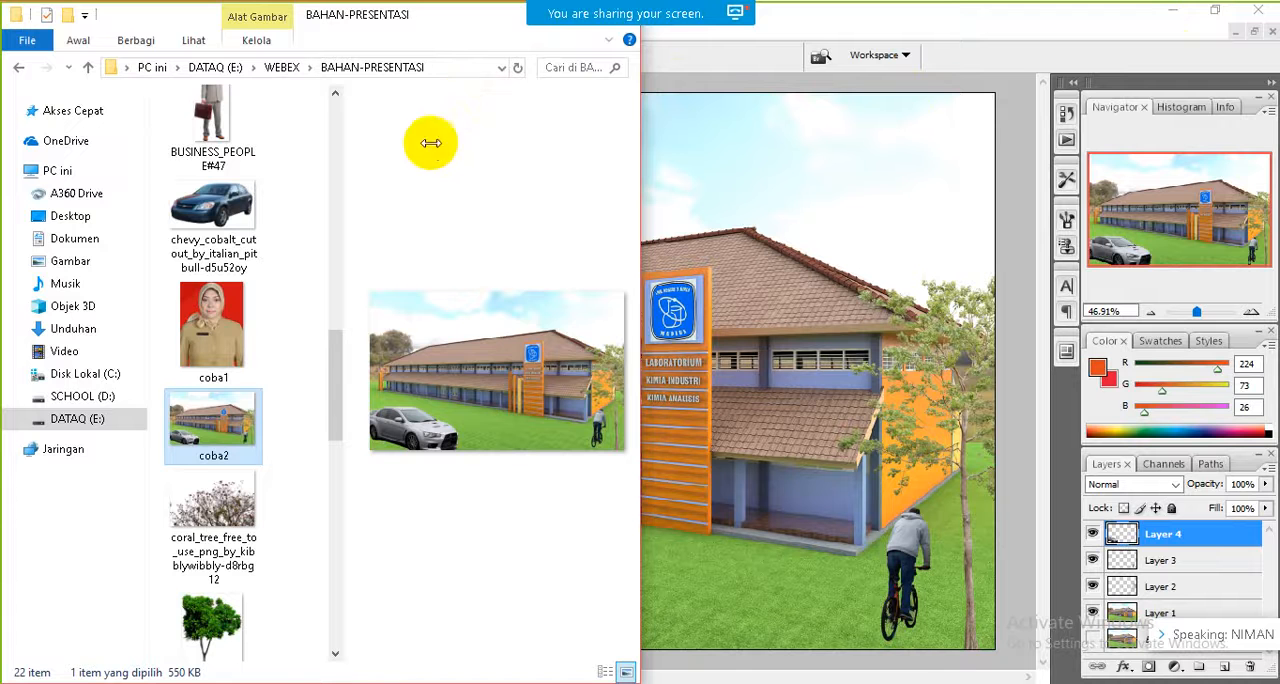
click(235, 683)
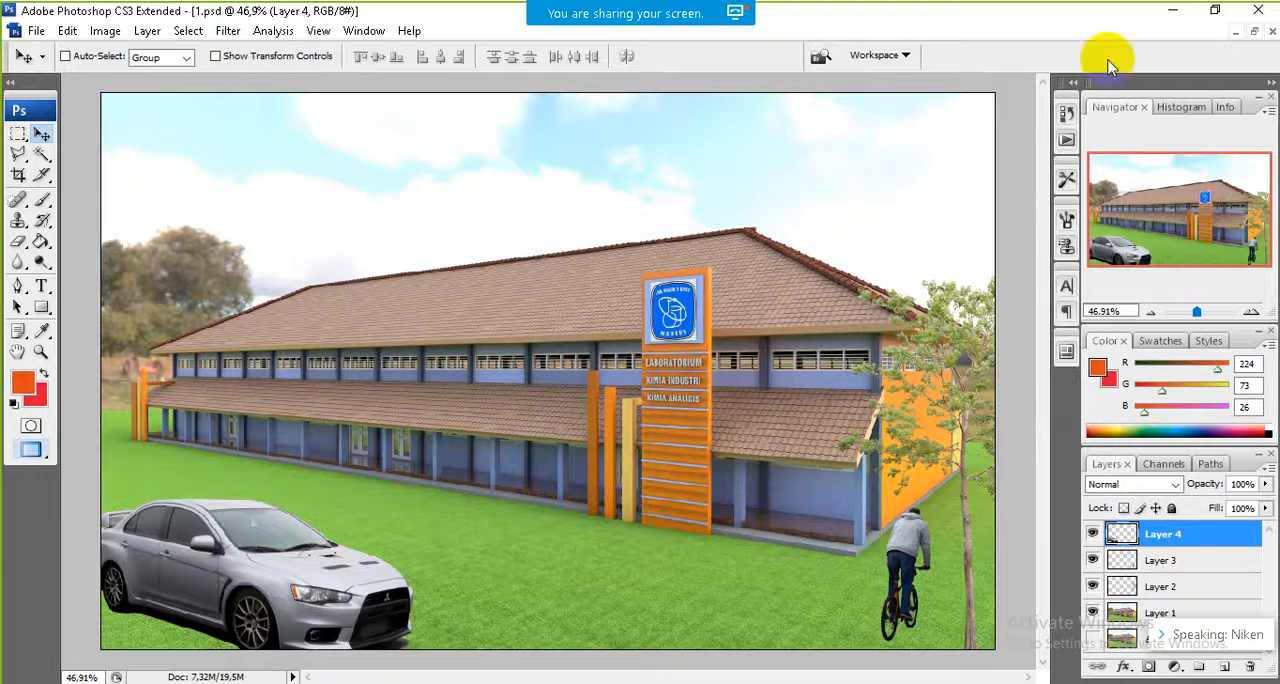
Step: Close the layered composition 1.psd and open picture 5-1 from the BAHAN-PRESENTASI folder in Photoshop
click(1258, 30)
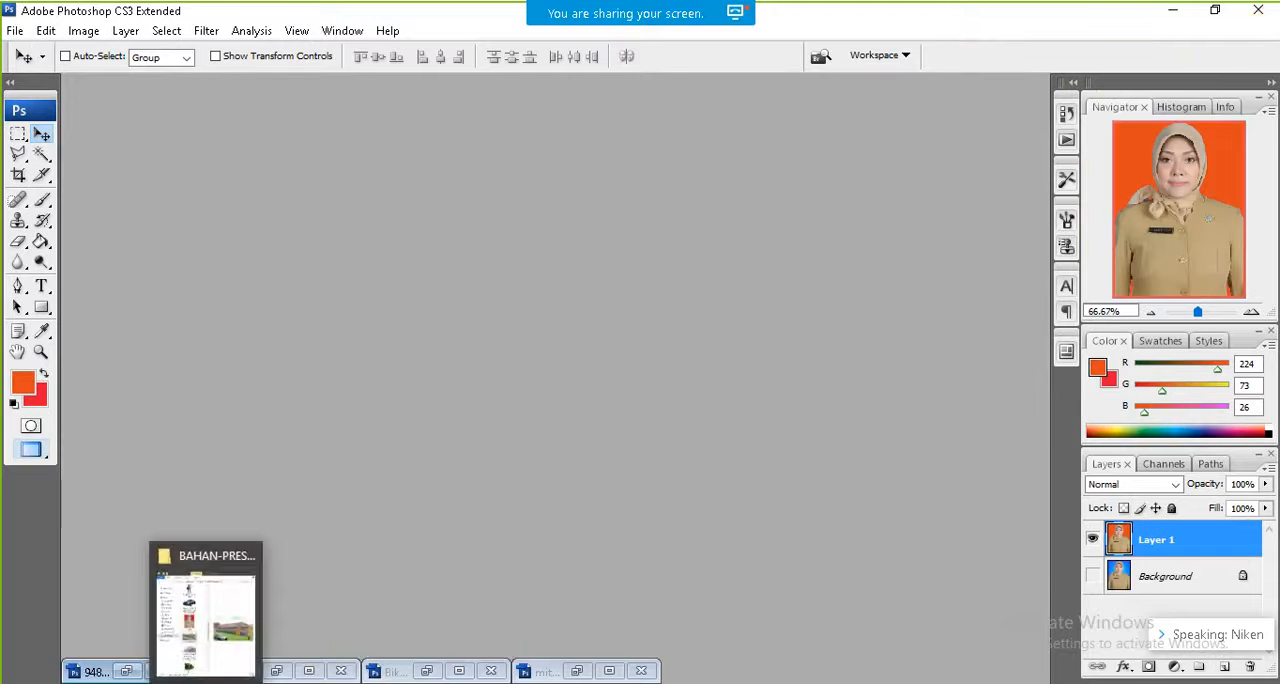
click(208, 682)
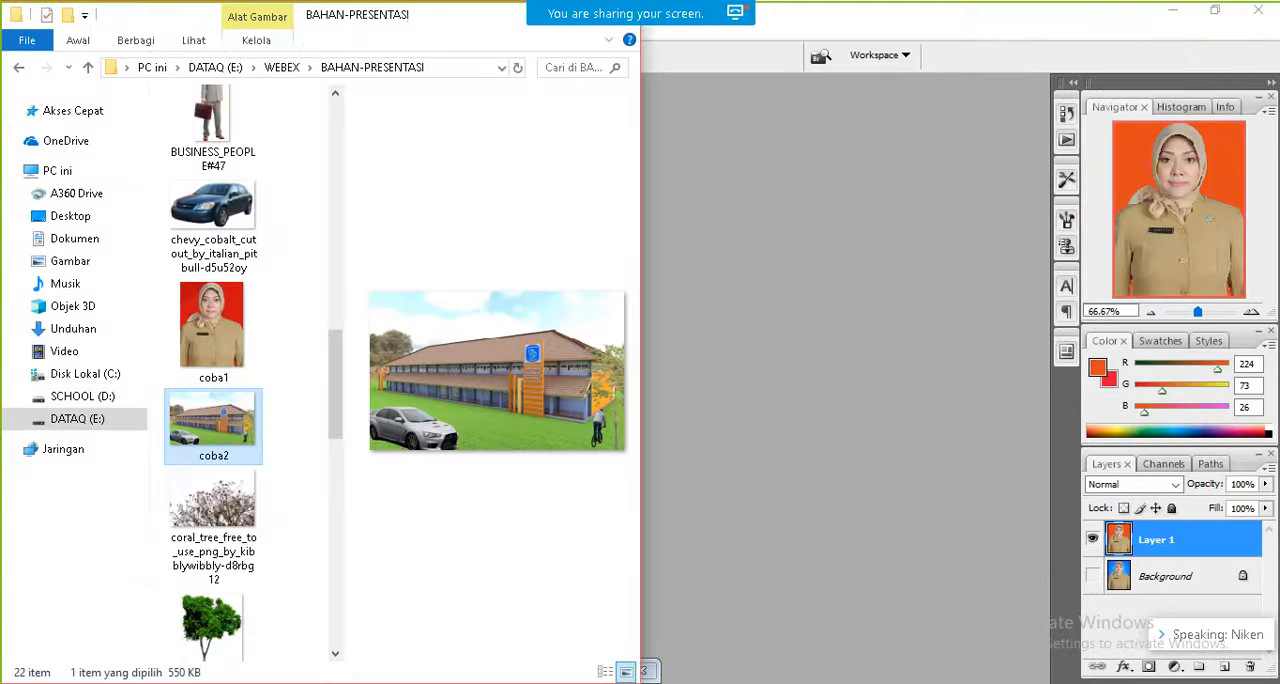
click(337, 298)
drag(339, 298, 334, 177)
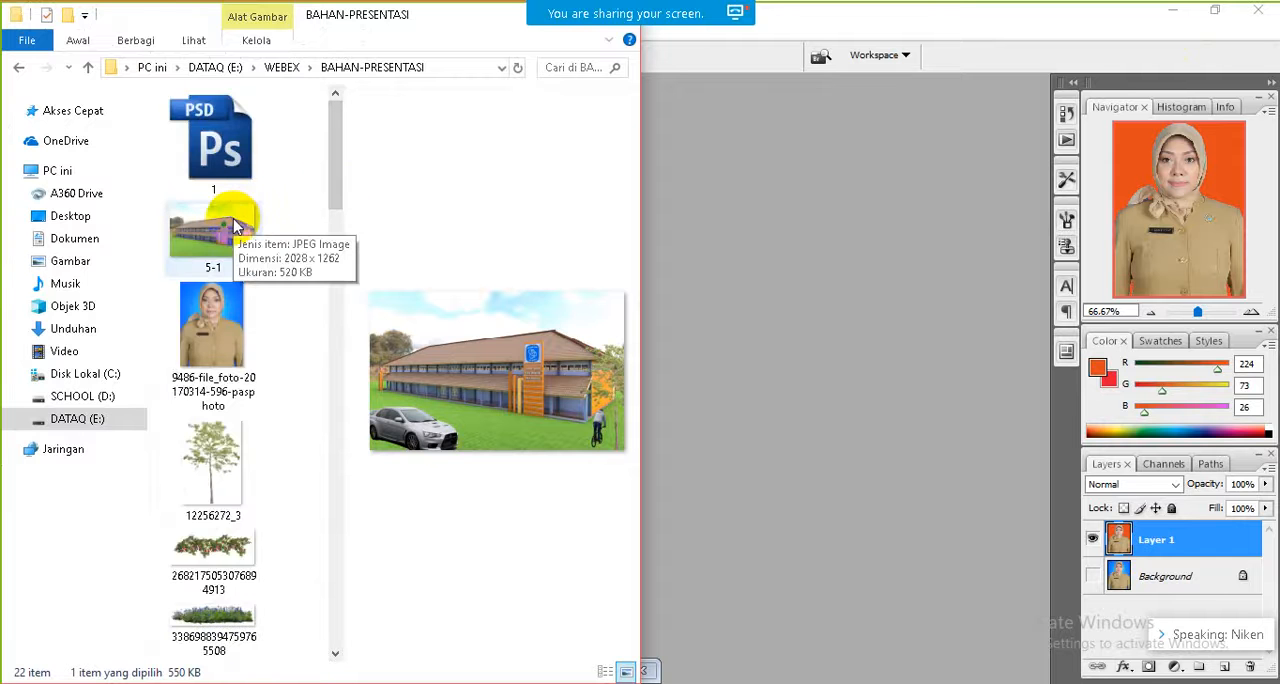
drag(233, 228, 744, 300)
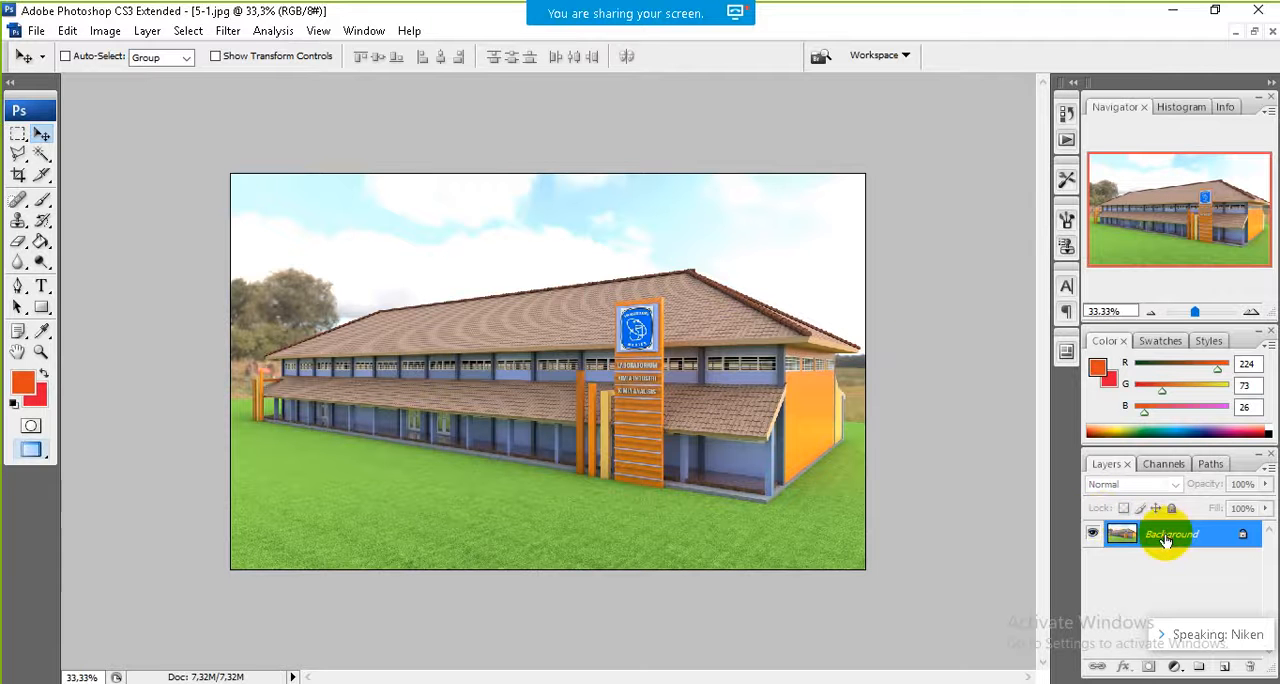
Step: Duplicate the Background layer of picture 5-1 and hide the original Background
key(ctrl+j)
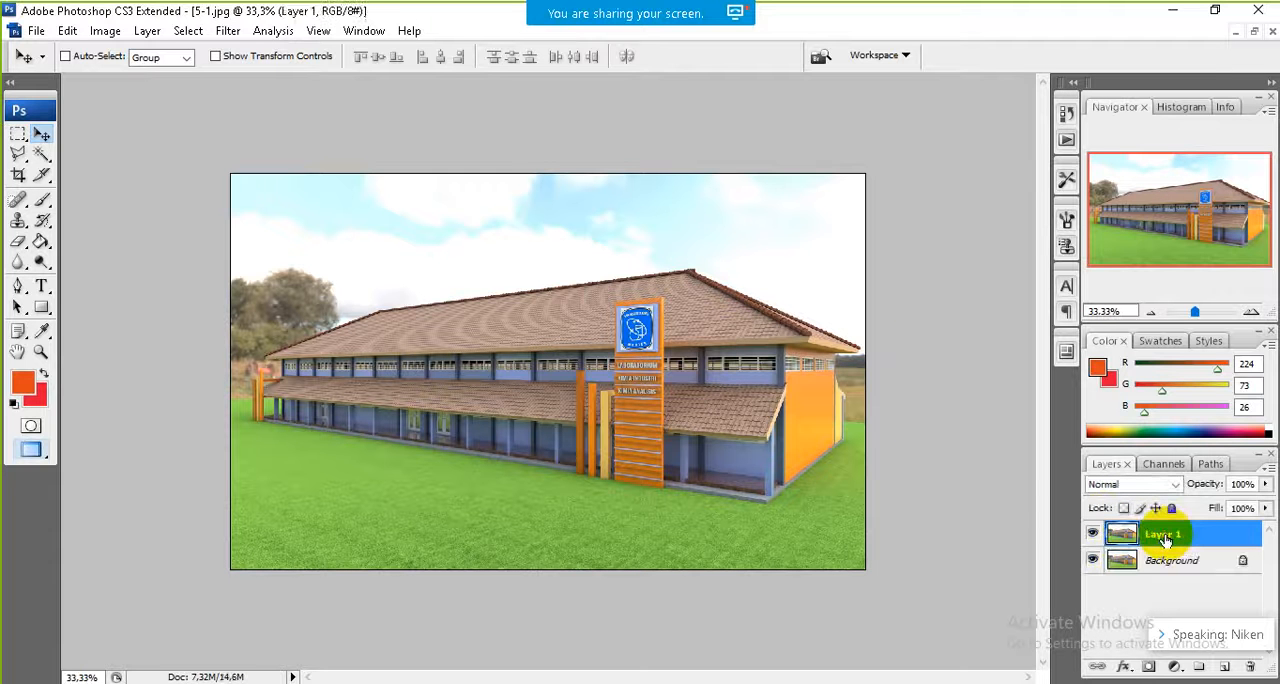
click(1093, 561)
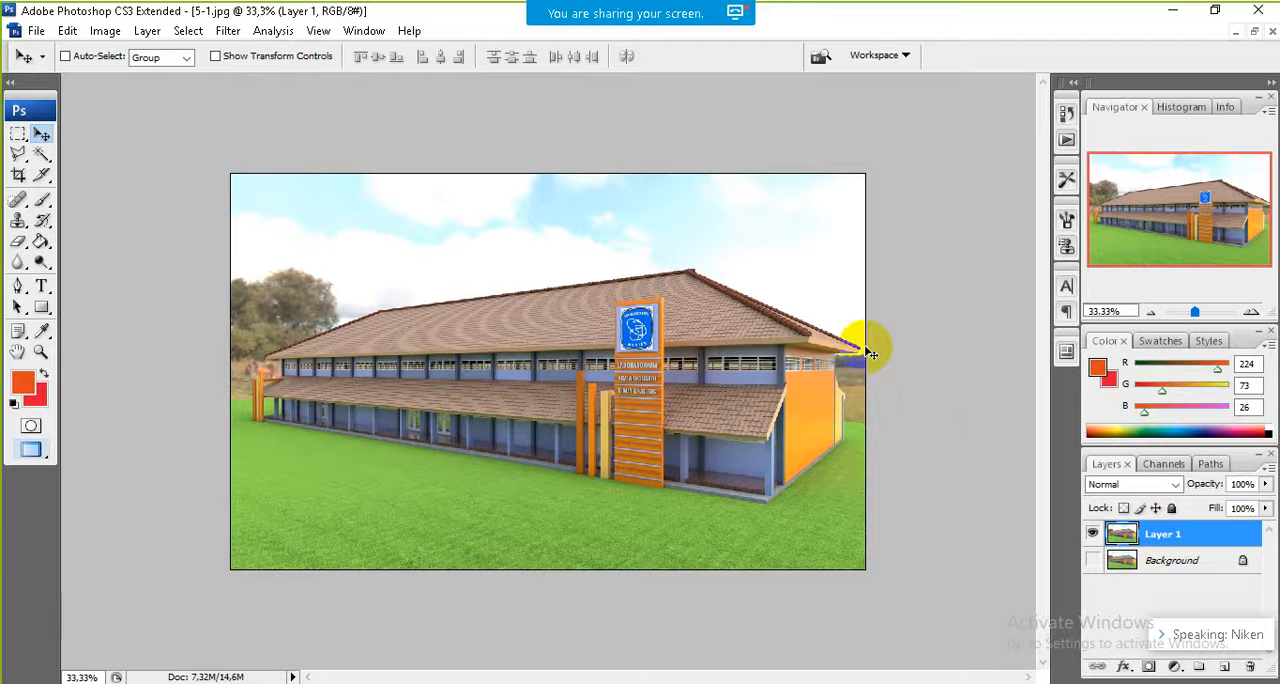
Step: Select the sky, trees and surroundings behind the building with the Magic Wand at tolerance 32 and delete them from Layer 1
click(41, 154)
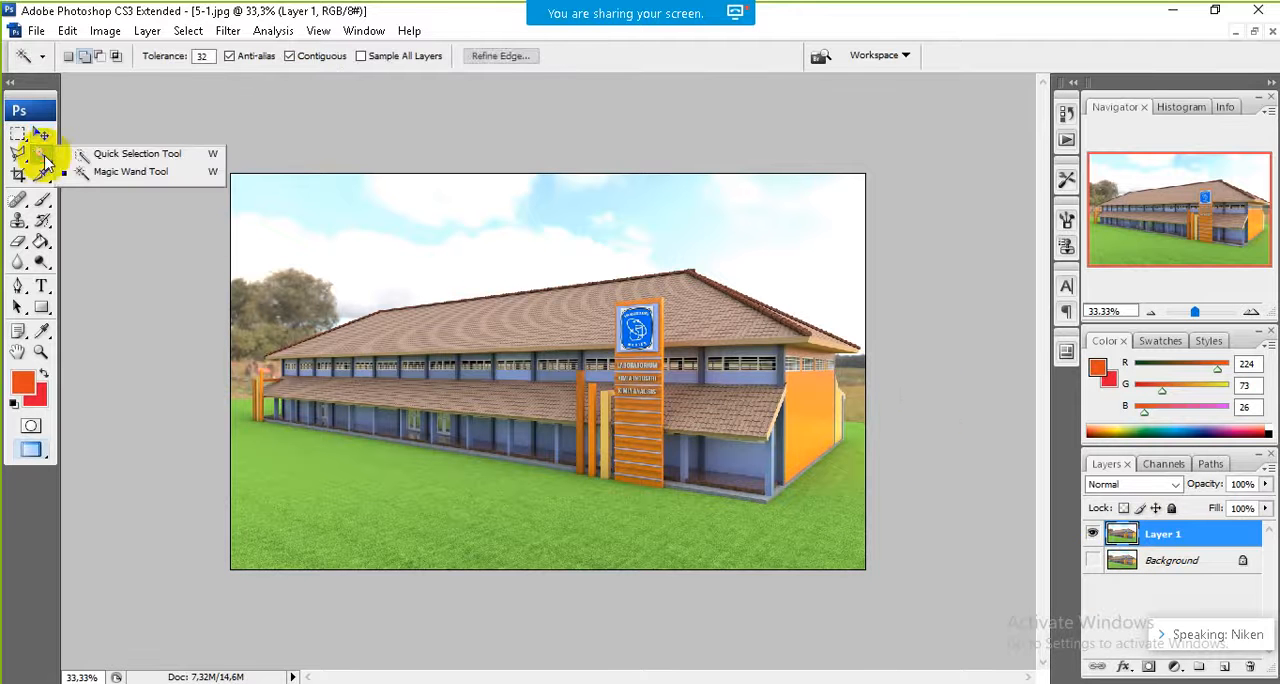
click(334, 260)
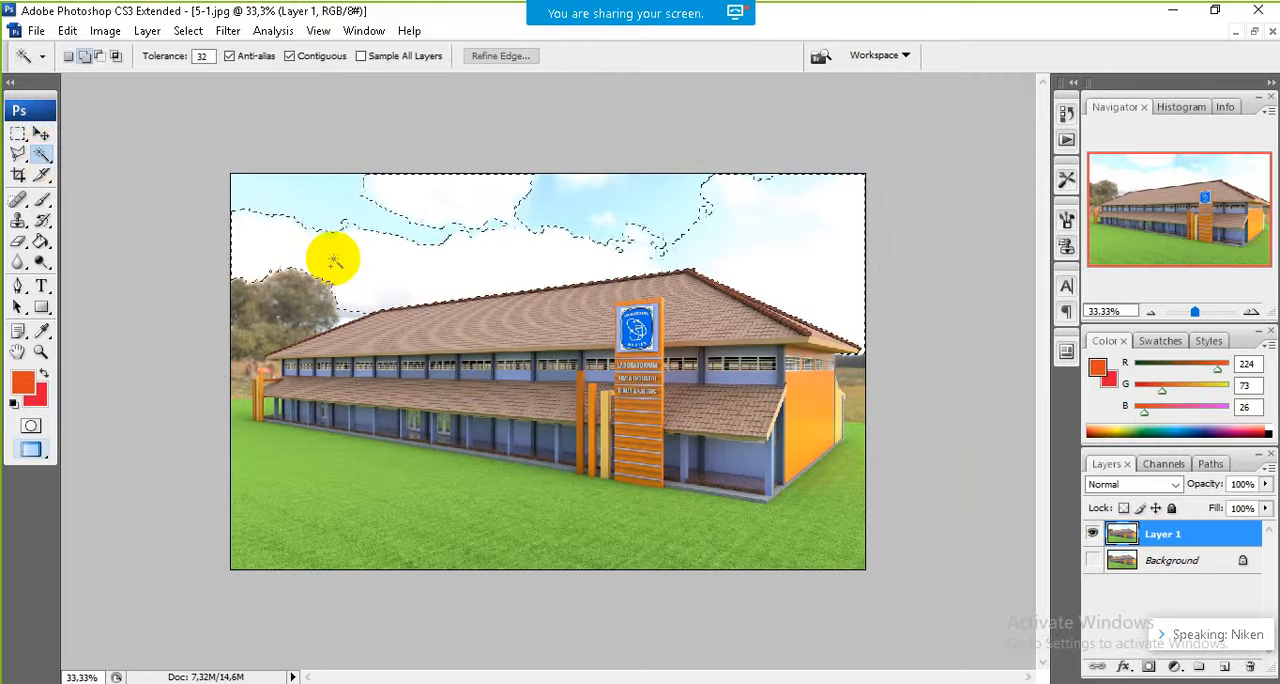
click(315, 206)
click(315, 204)
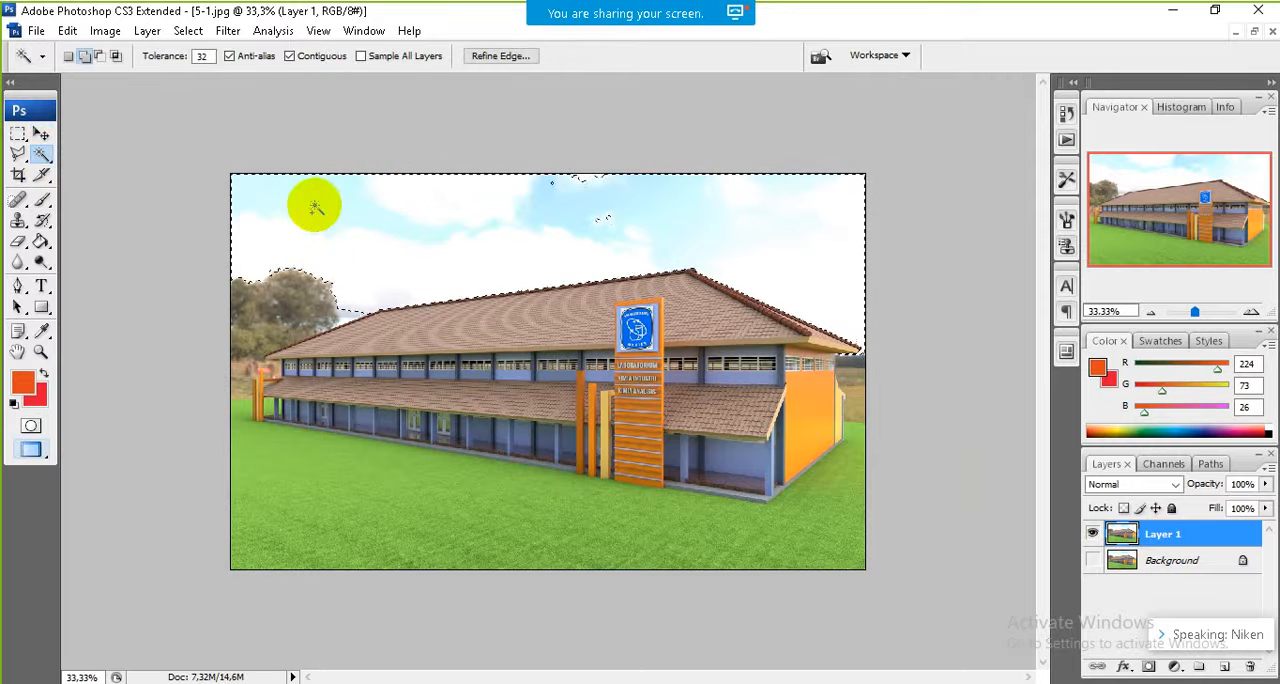
click(850, 355)
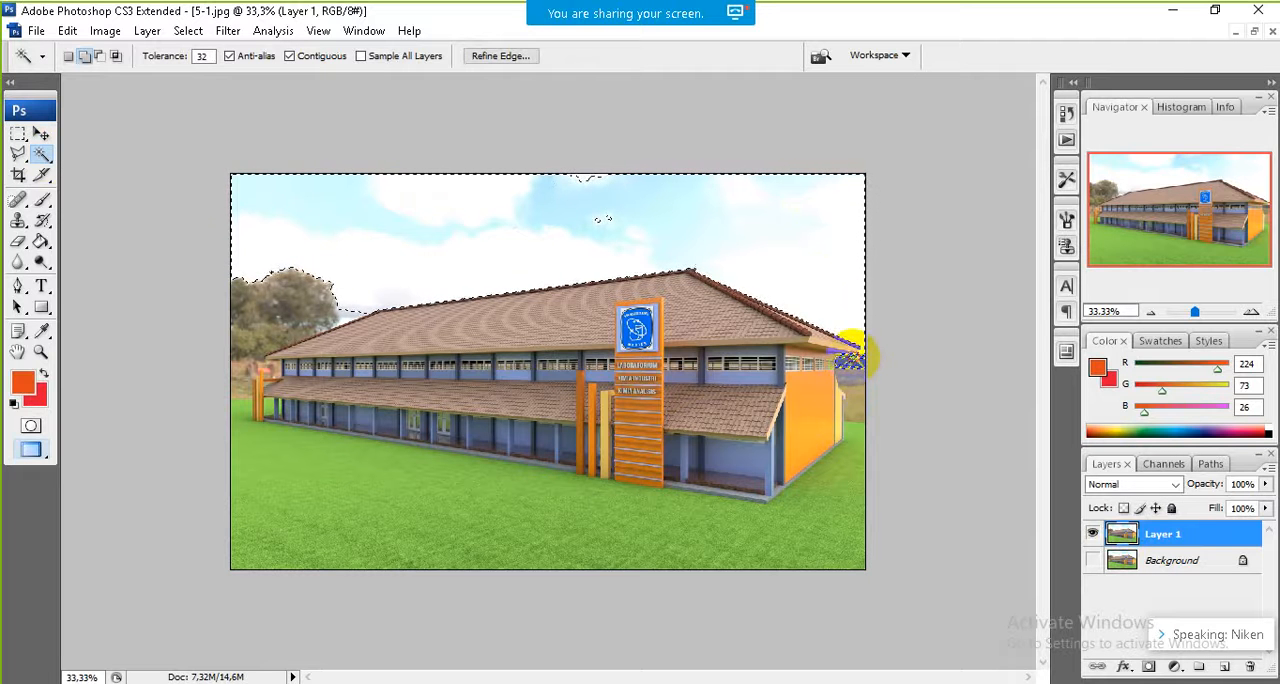
click(858, 393)
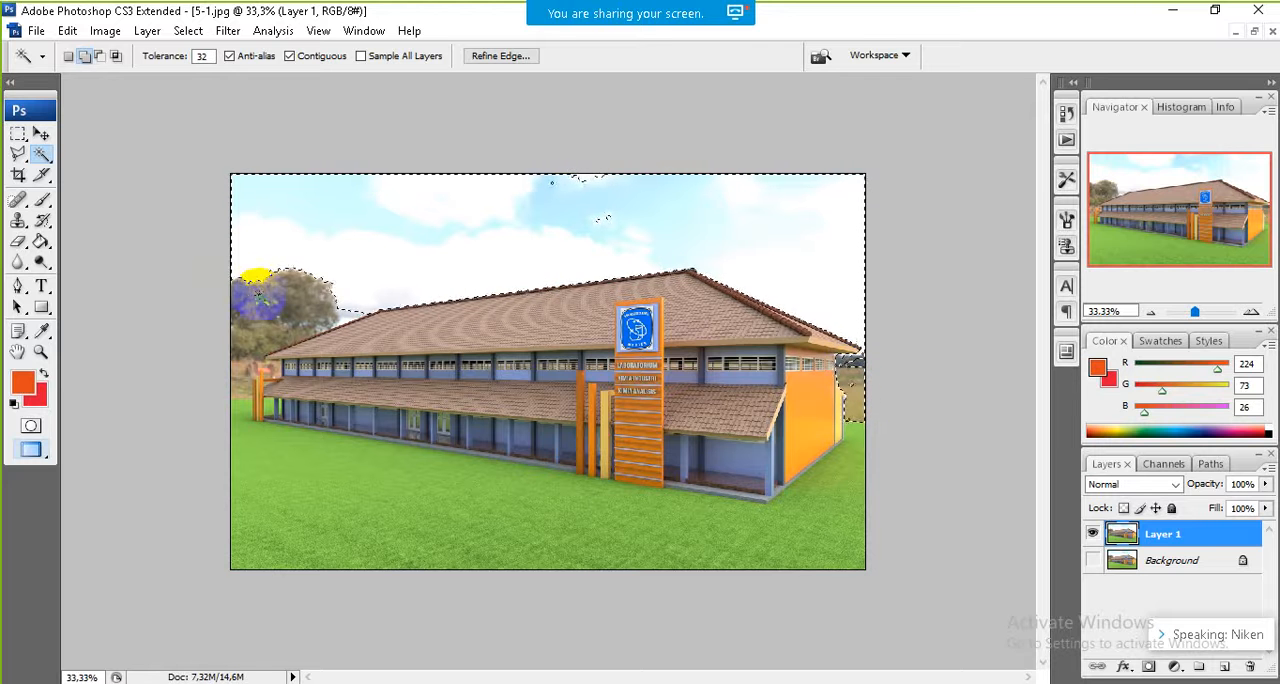
click(280, 296)
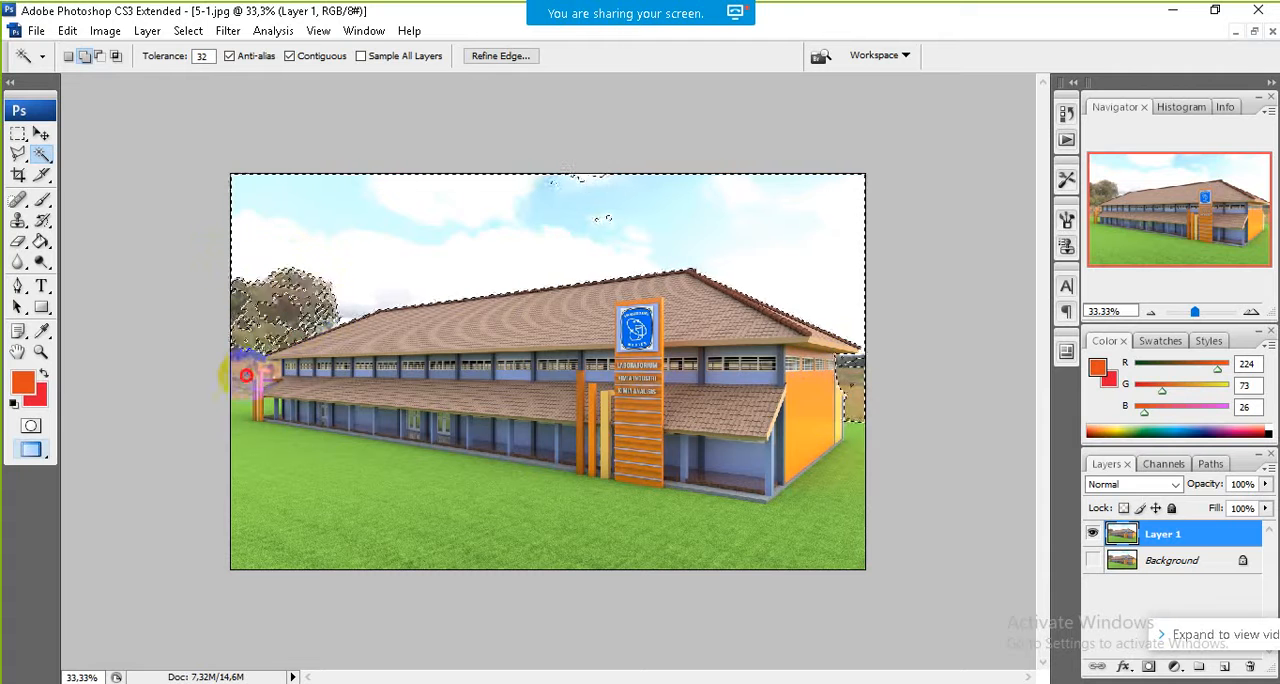
click(246, 376)
click(240, 352)
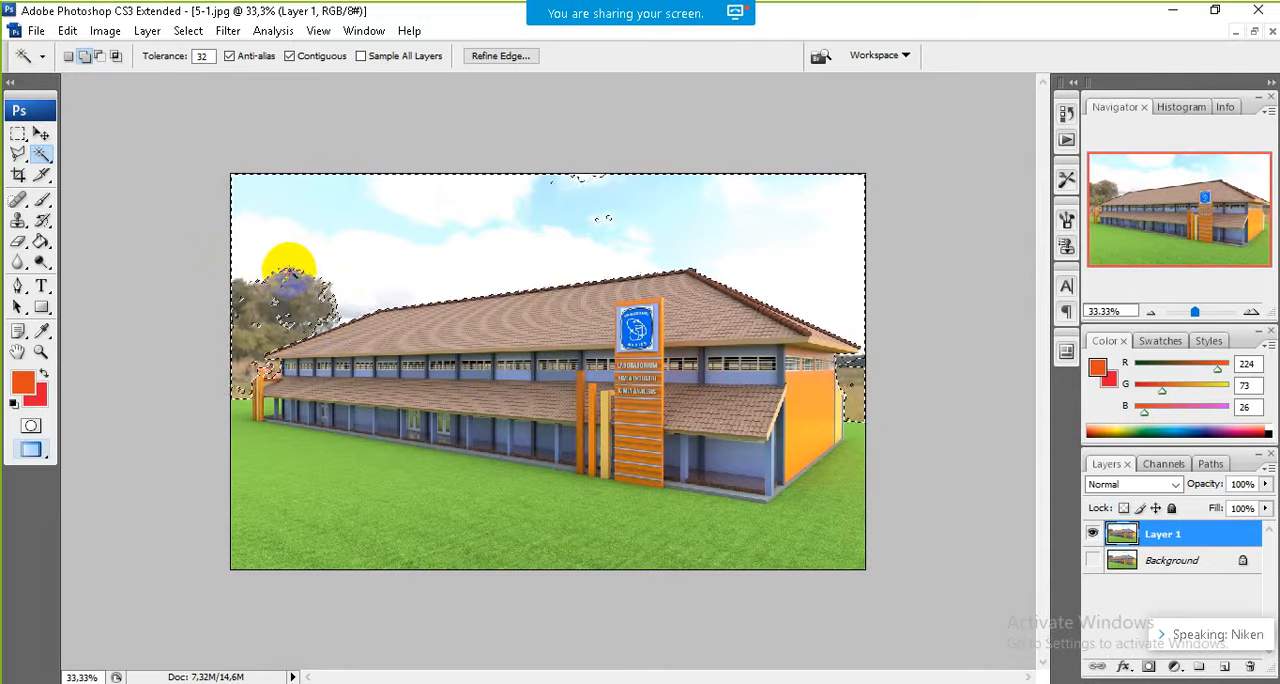
click(300, 272)
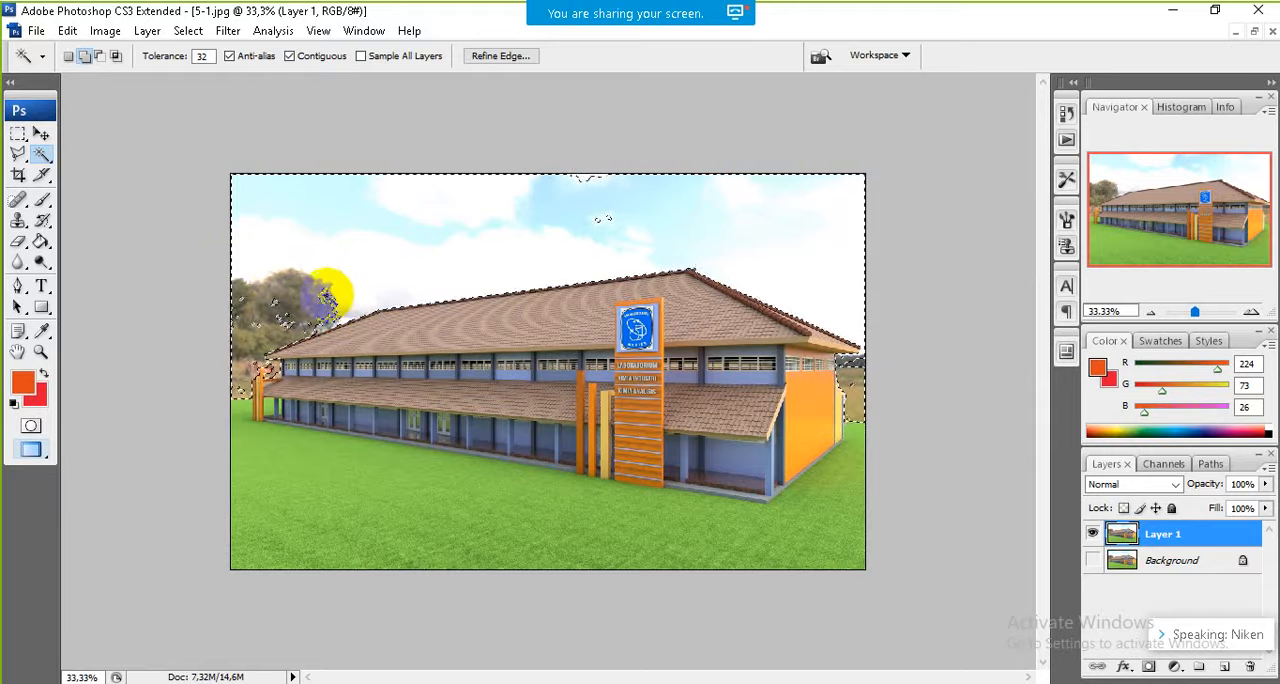
click(322, 306)
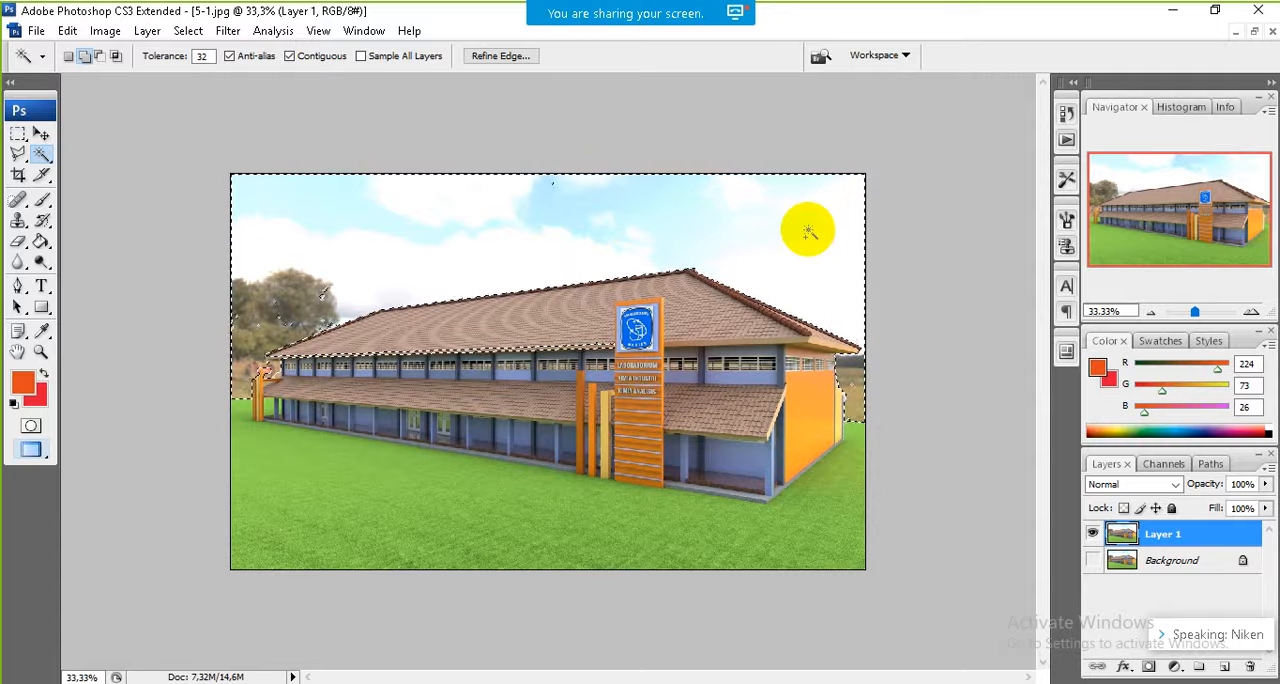
key(Delete)
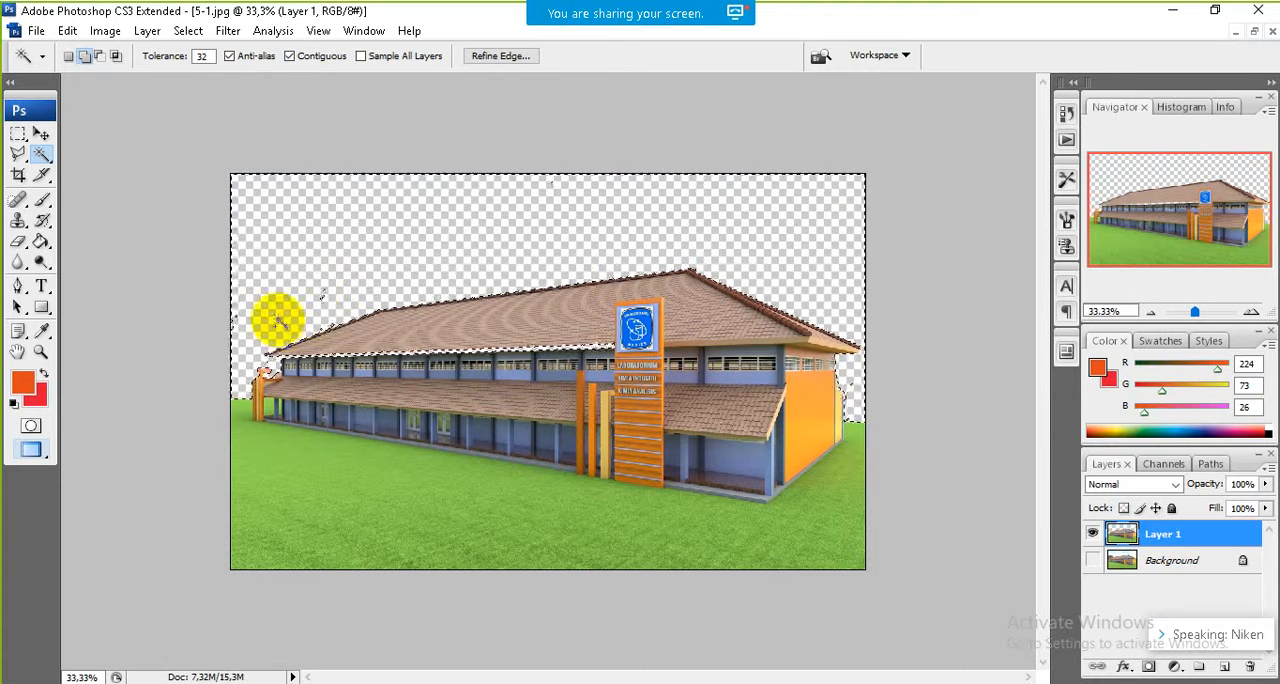
Step: Add the leftover specks in the cleared sky area to the selection, deselect, and switch to the Move tool
right_click(323, 294)
click(323, 293)
click(324, 292)
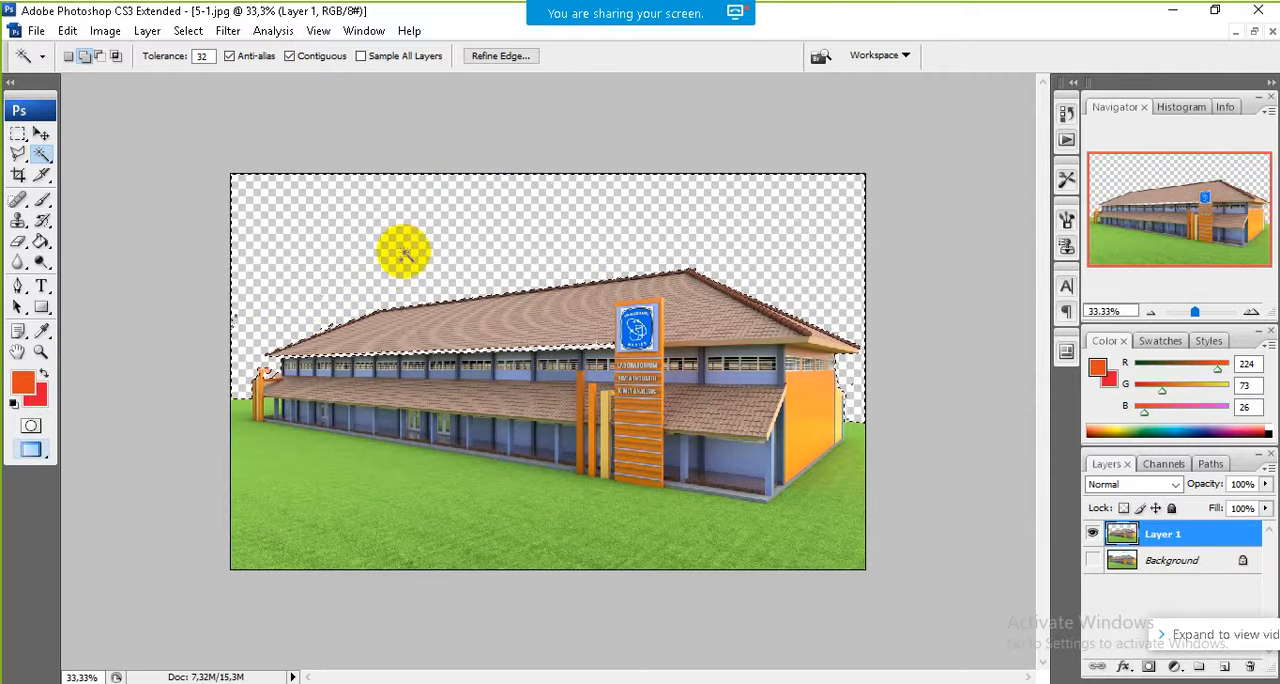
key(Return)
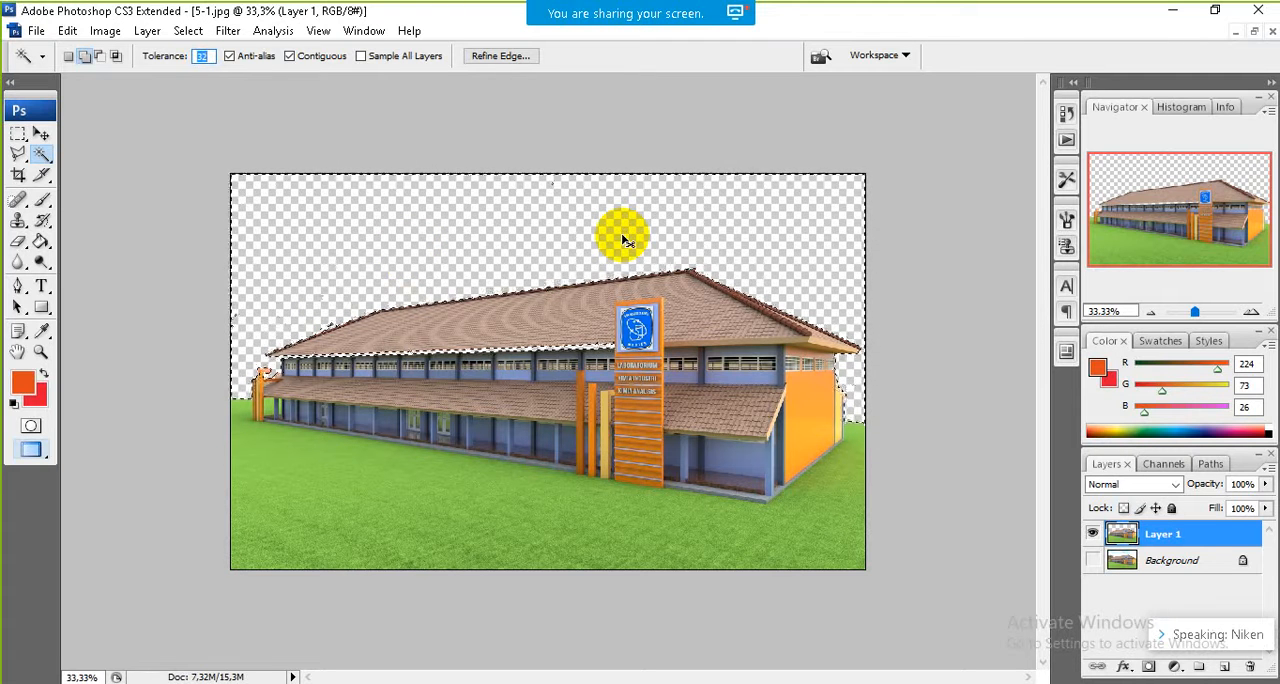
key(ctrl+d)
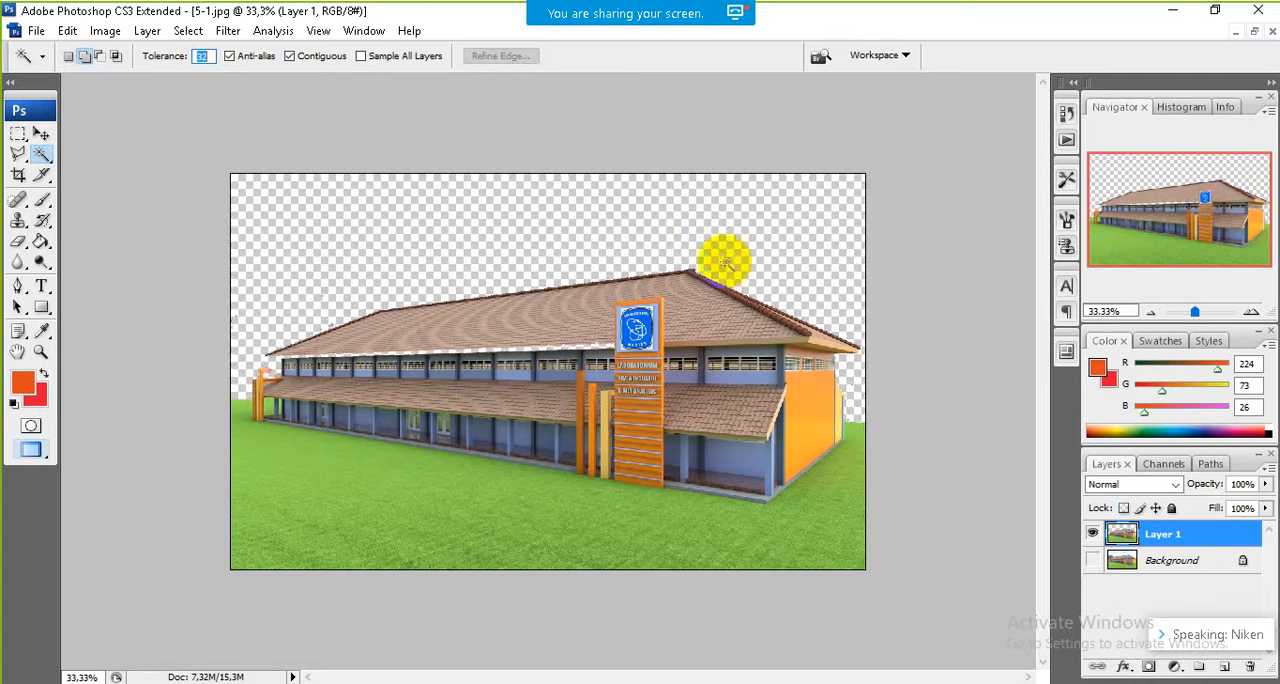
click(41, 134)
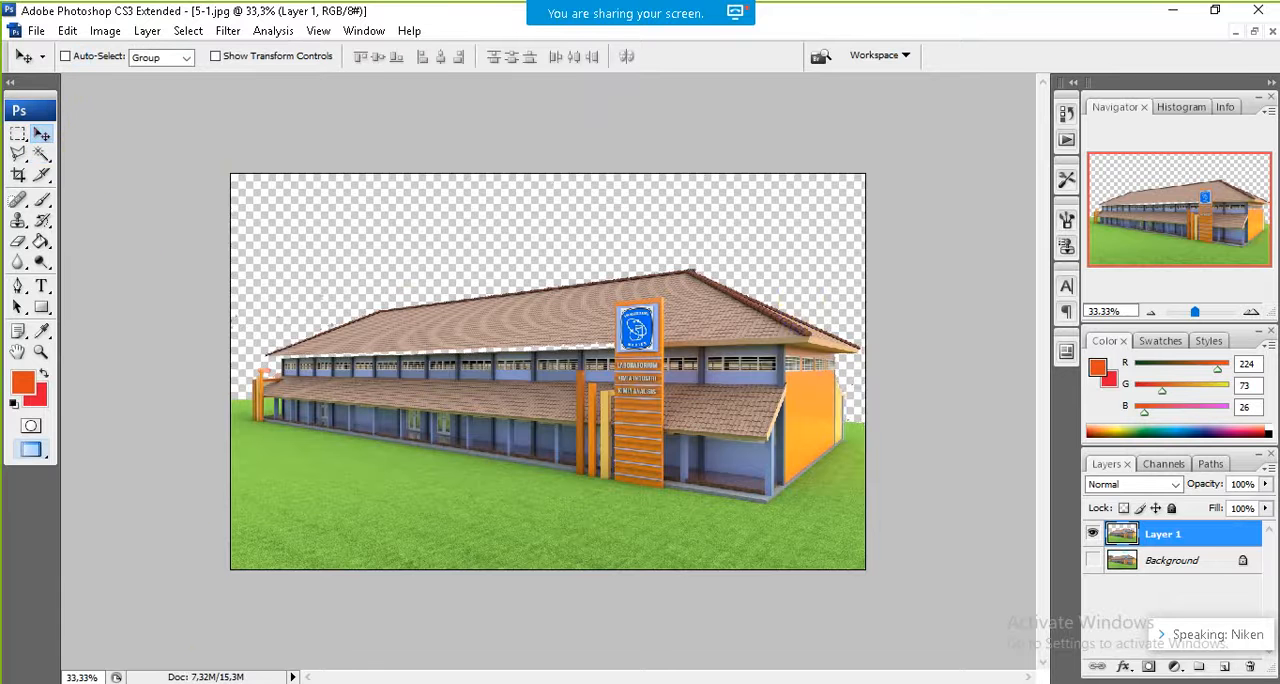
Step: Switch to File Explorer and open the scene folder under Material psd in 2-BAHAN_AJAR, komponen photoshop, on drive dataQ (J:)
click(208, 682)
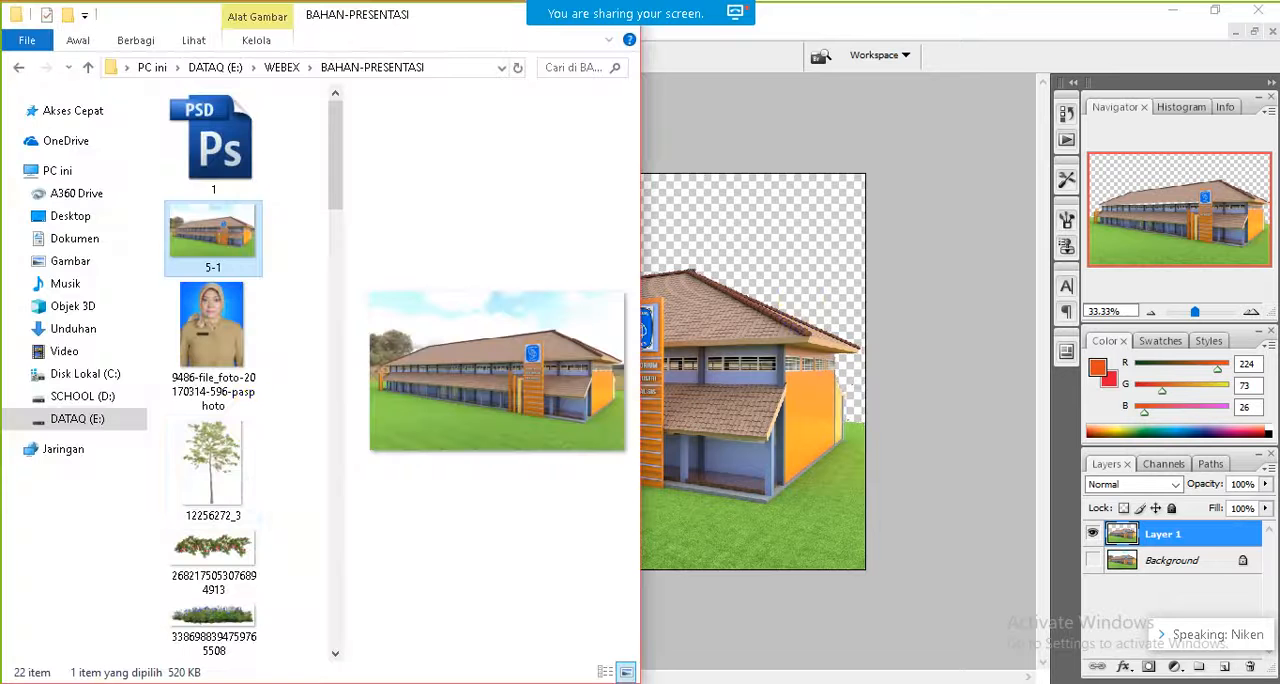
click(337, 284)
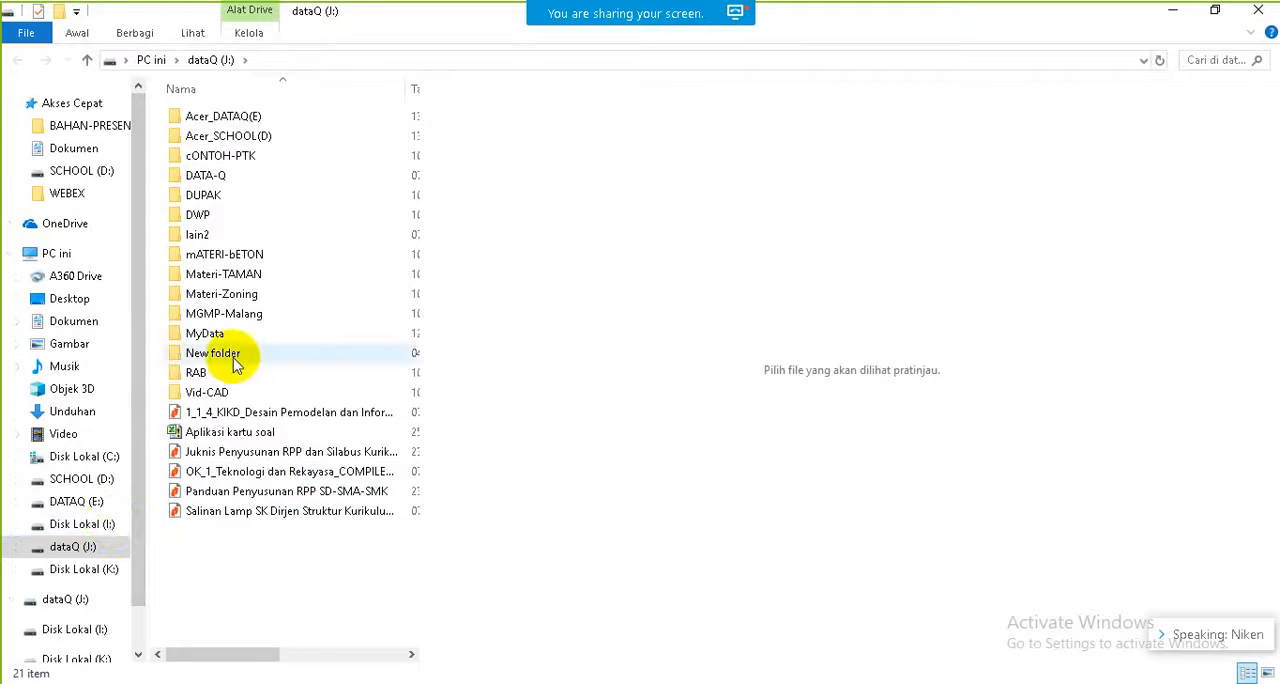
double_click(245, 140)
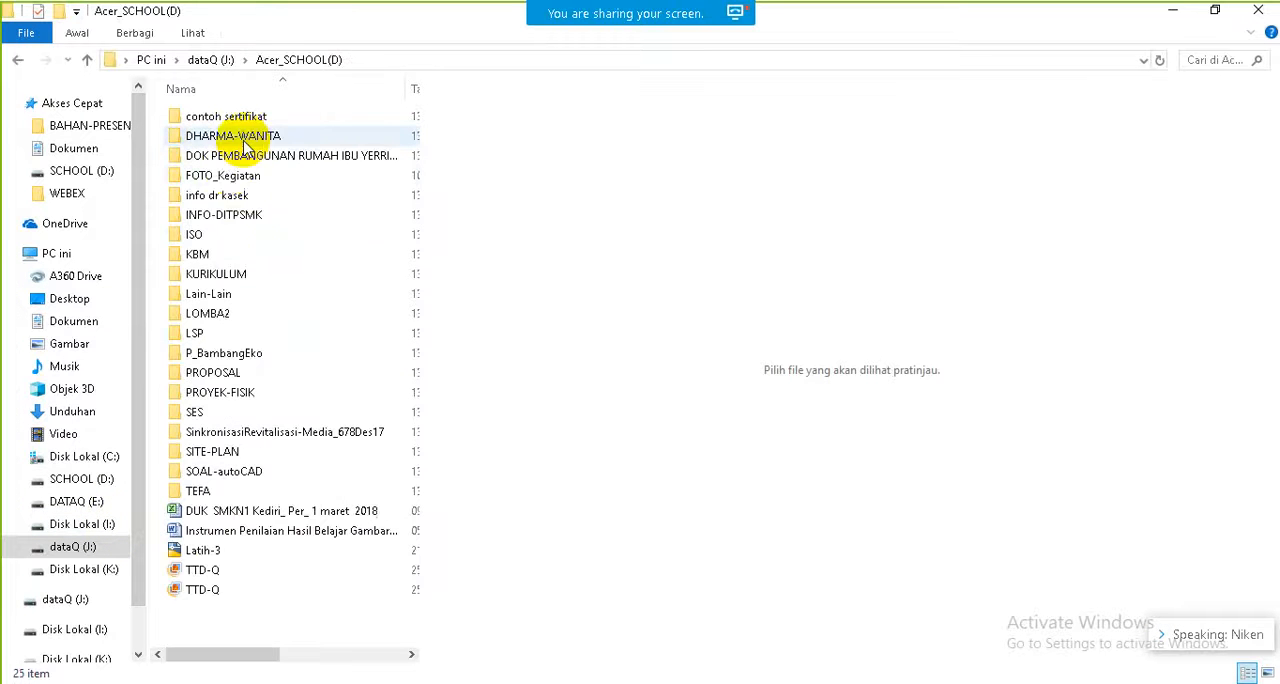
double_click(222, 255)
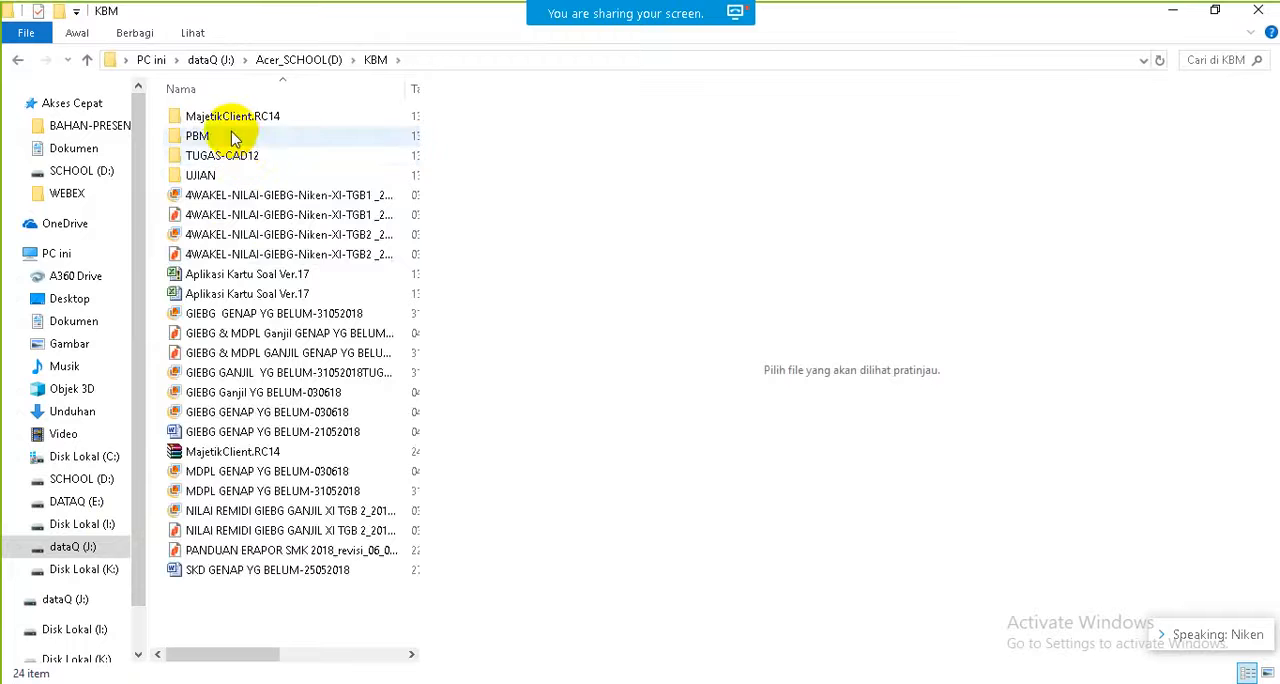
double_click(229, 132)
double_click(216, 157)
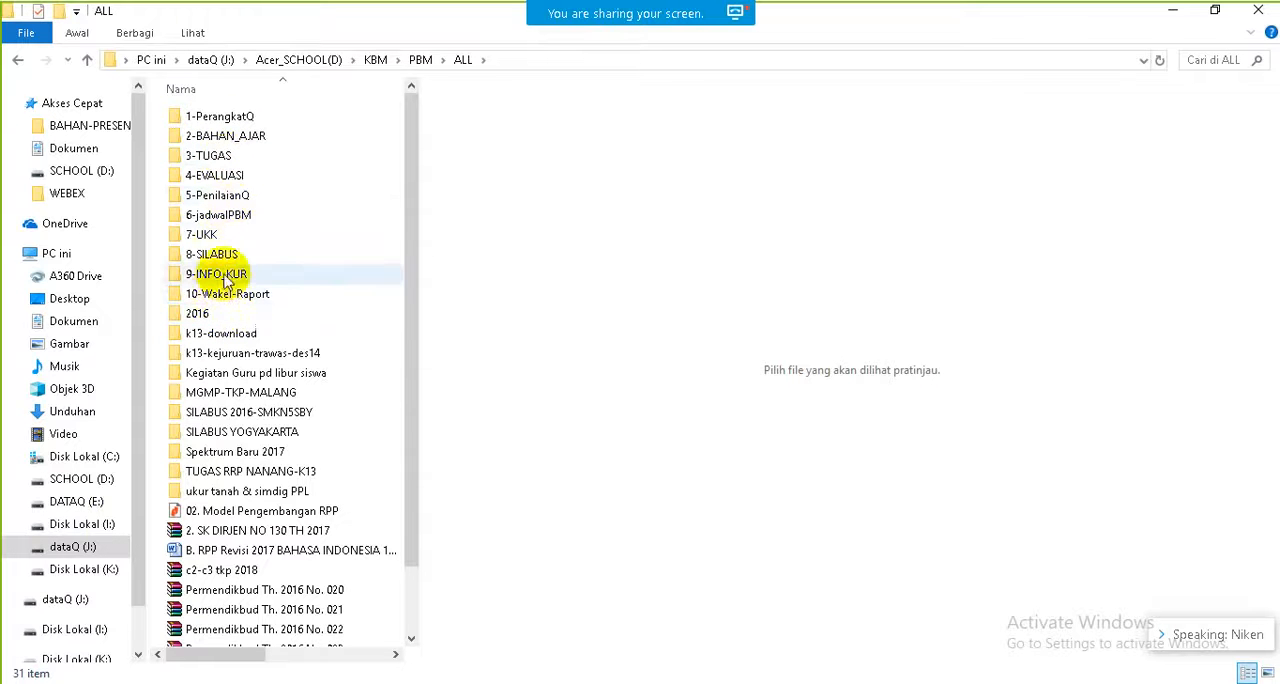
double_click(243, 136)
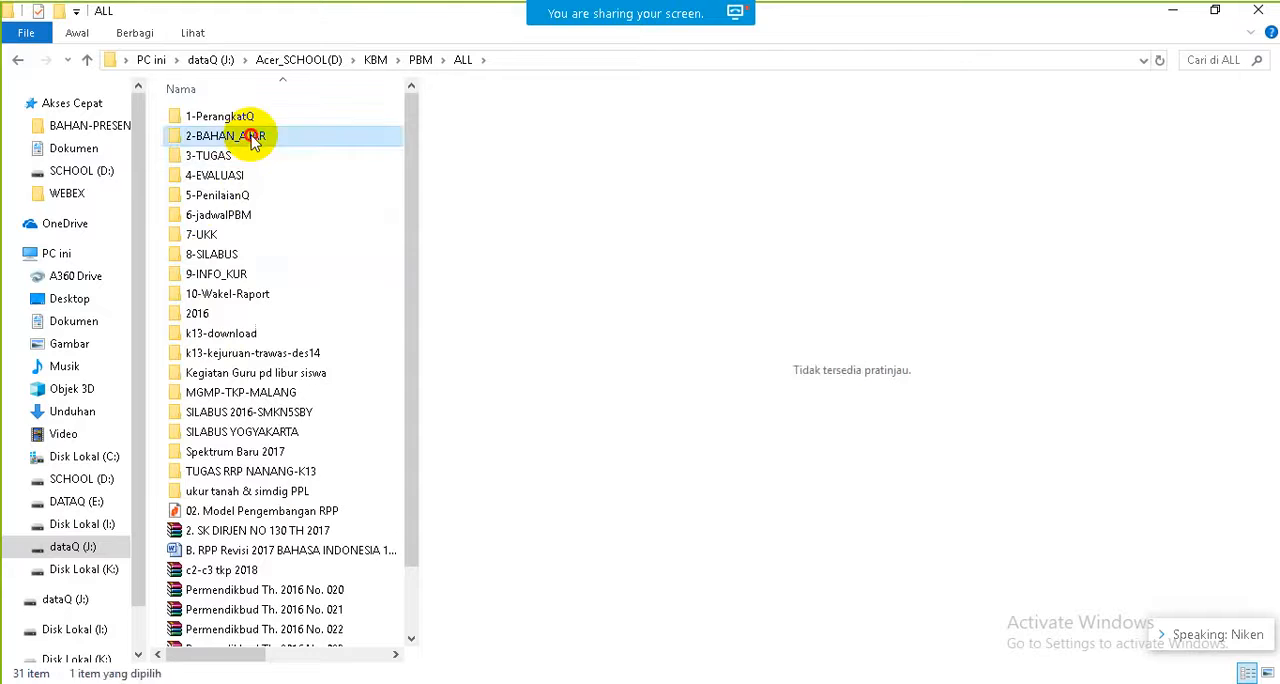
double_click(230, 372)
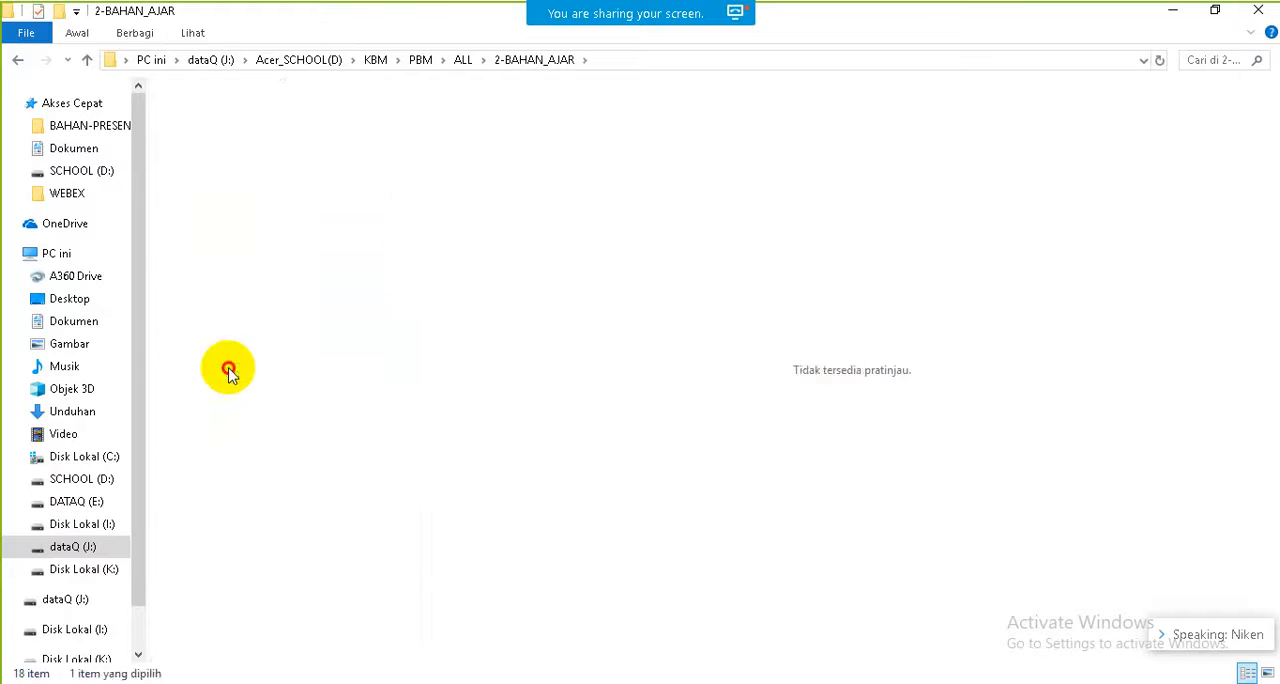
double_click(247, 160)
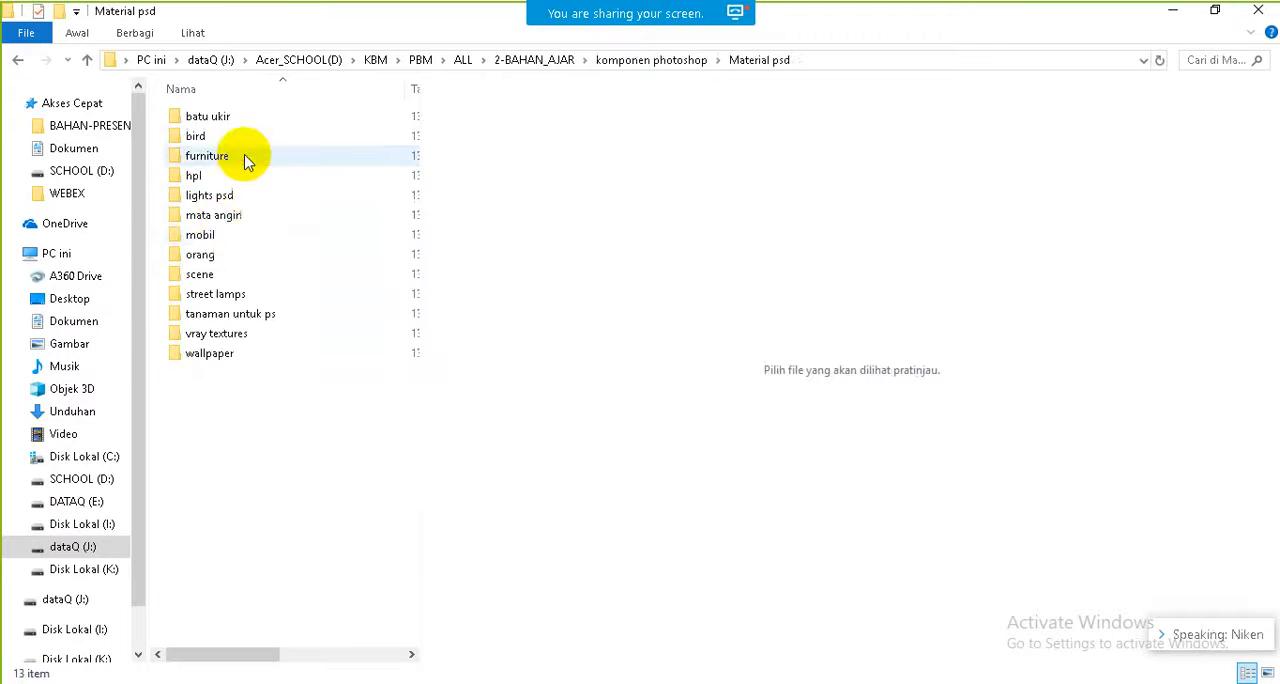
double_click(206, 274)
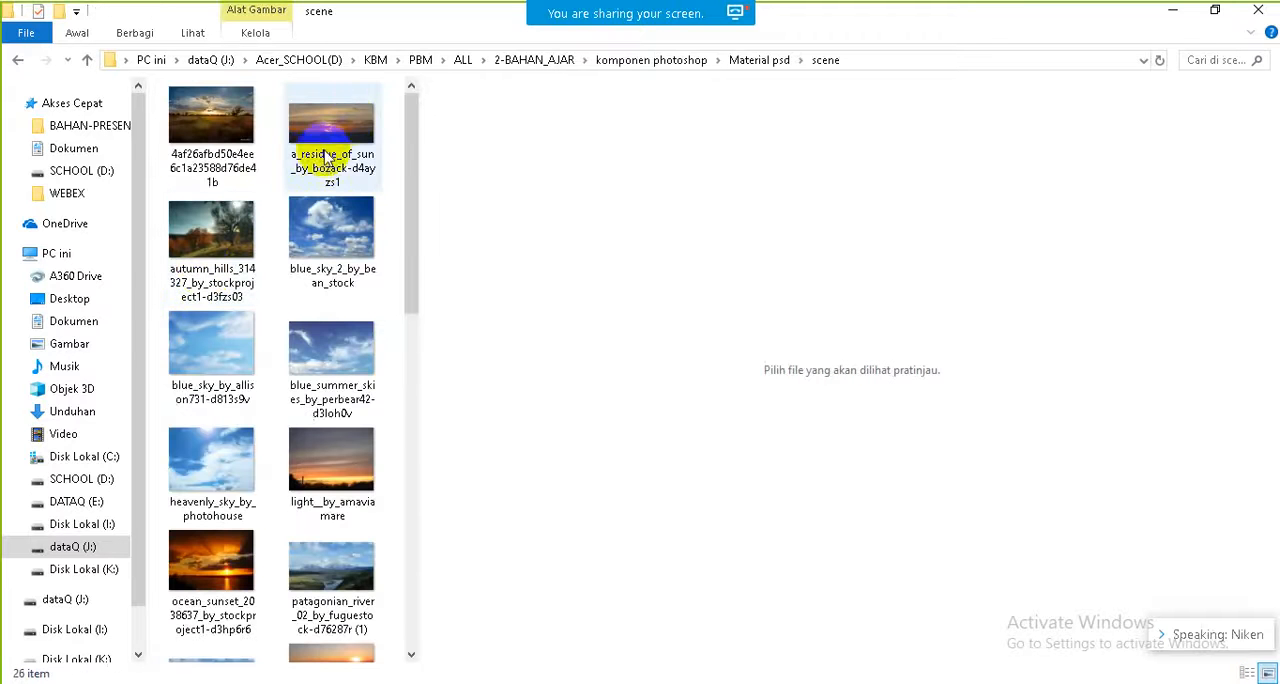
Step: Preview the sunset, savanna and river landscape pictures in the scene folder and browse further for a replacement sky
click(349, 126)
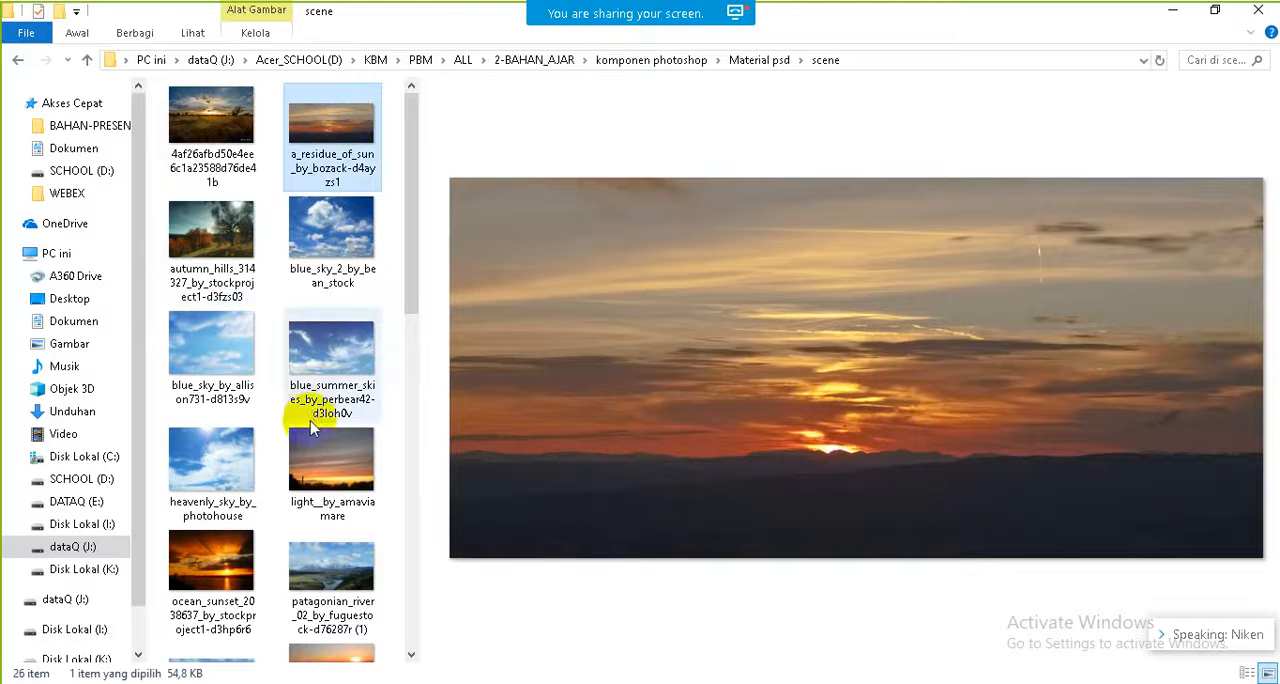
click(222, 562)
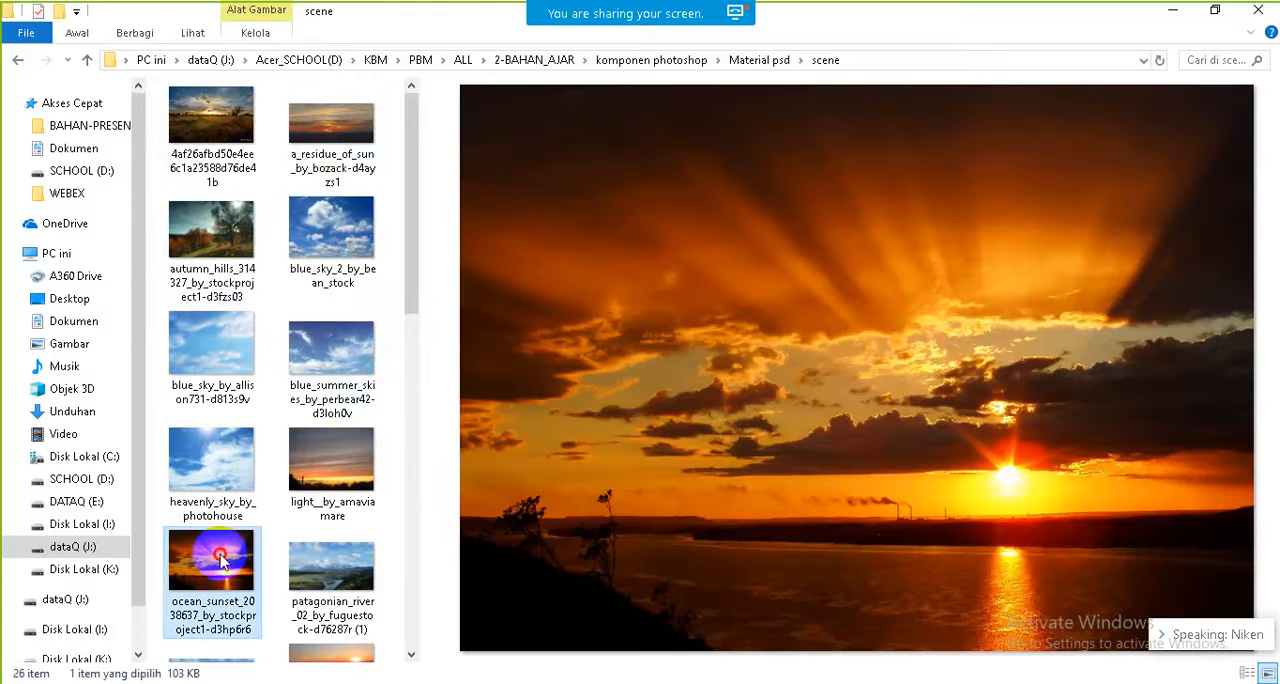
click(354, 470)
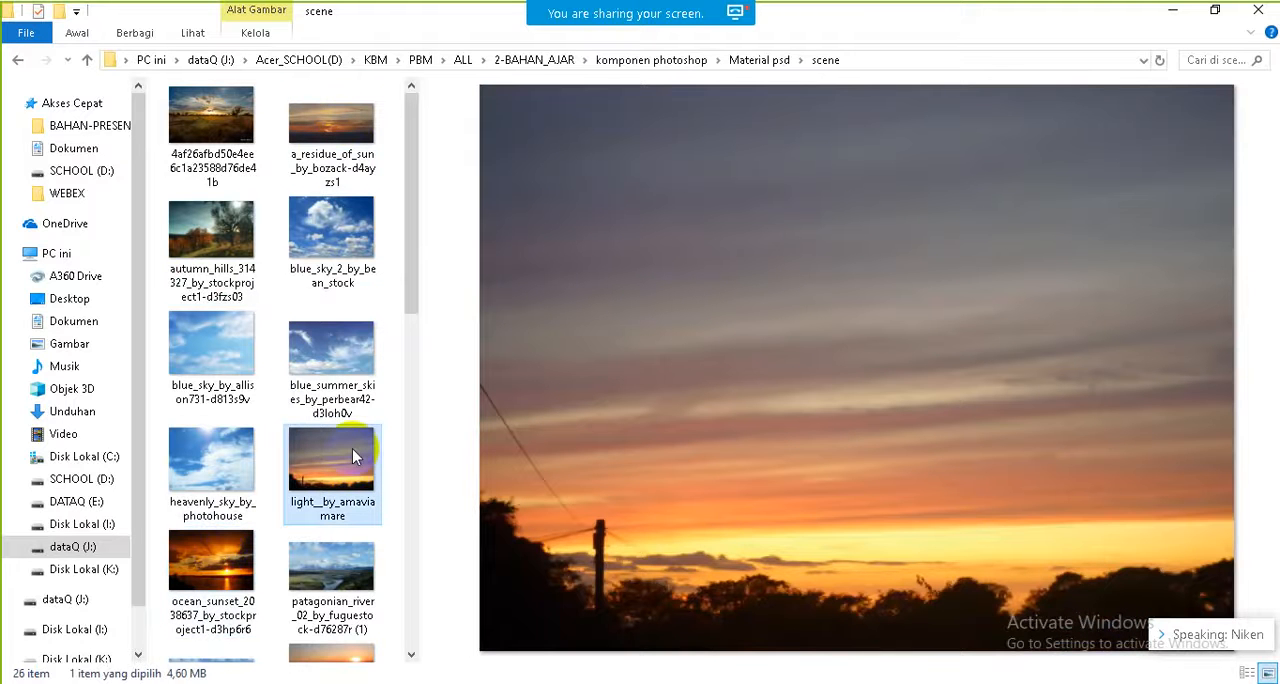
click(238, 125)
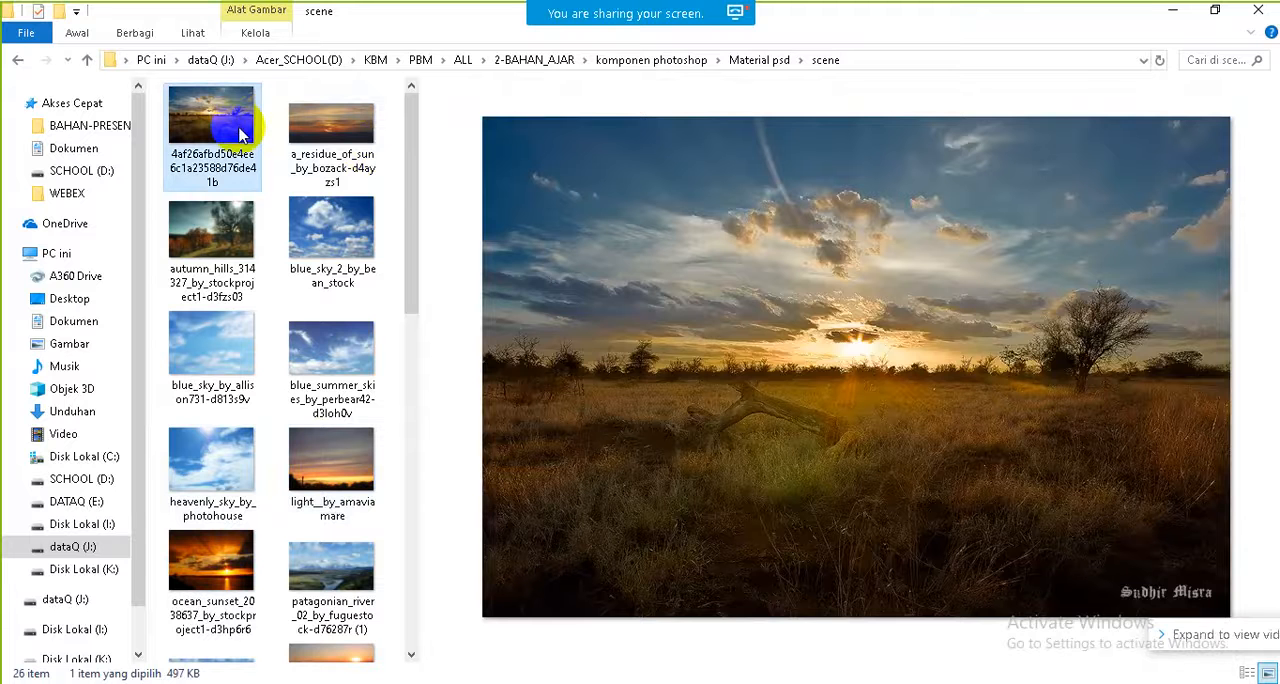
click(338, 563)
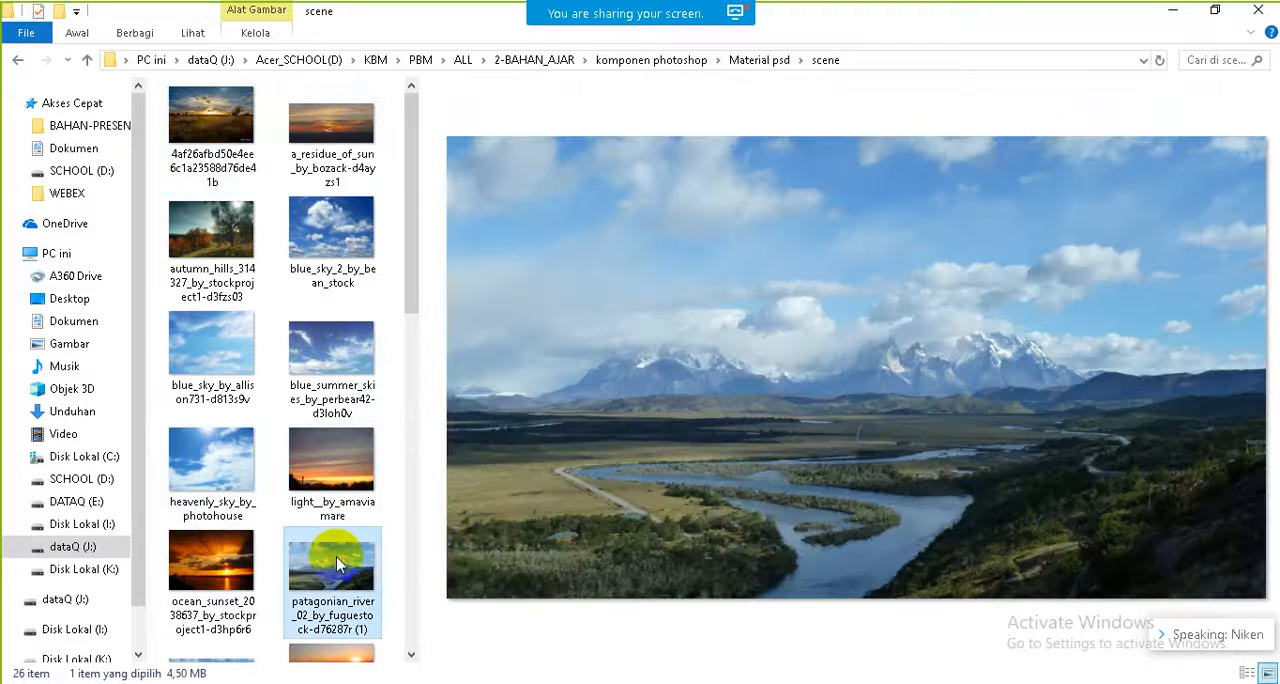
click(414, 604)
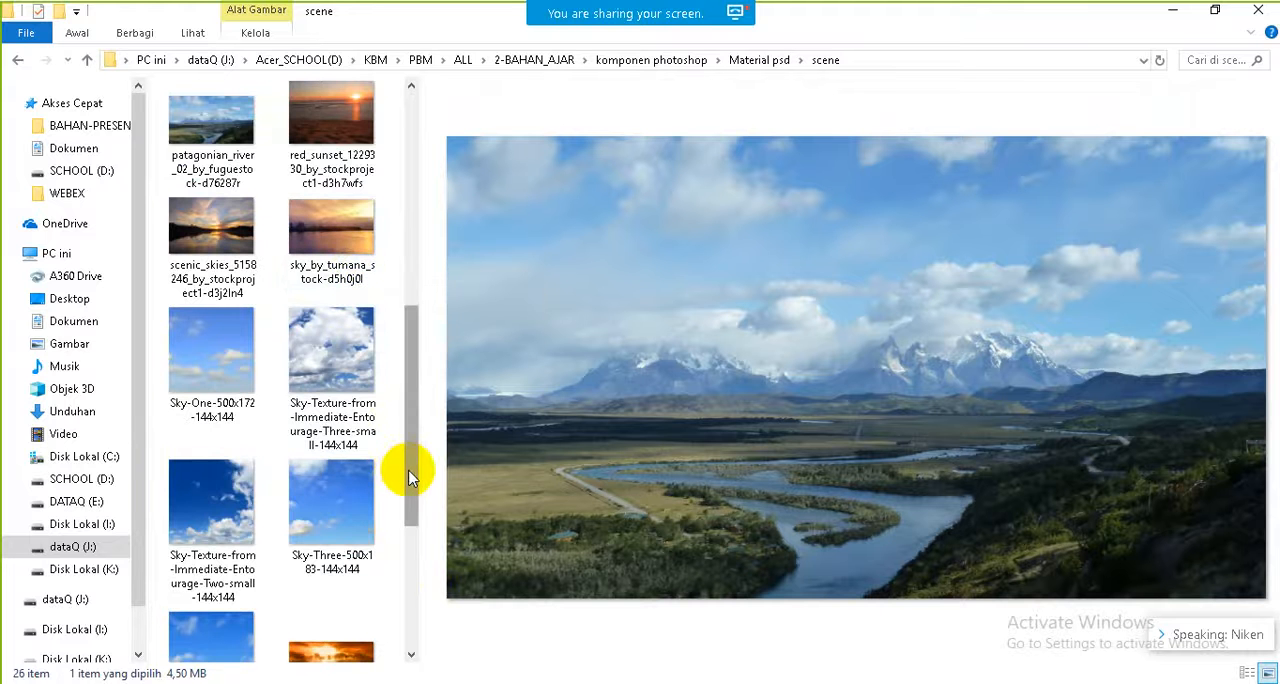
drag(409, 466, 390, 544)
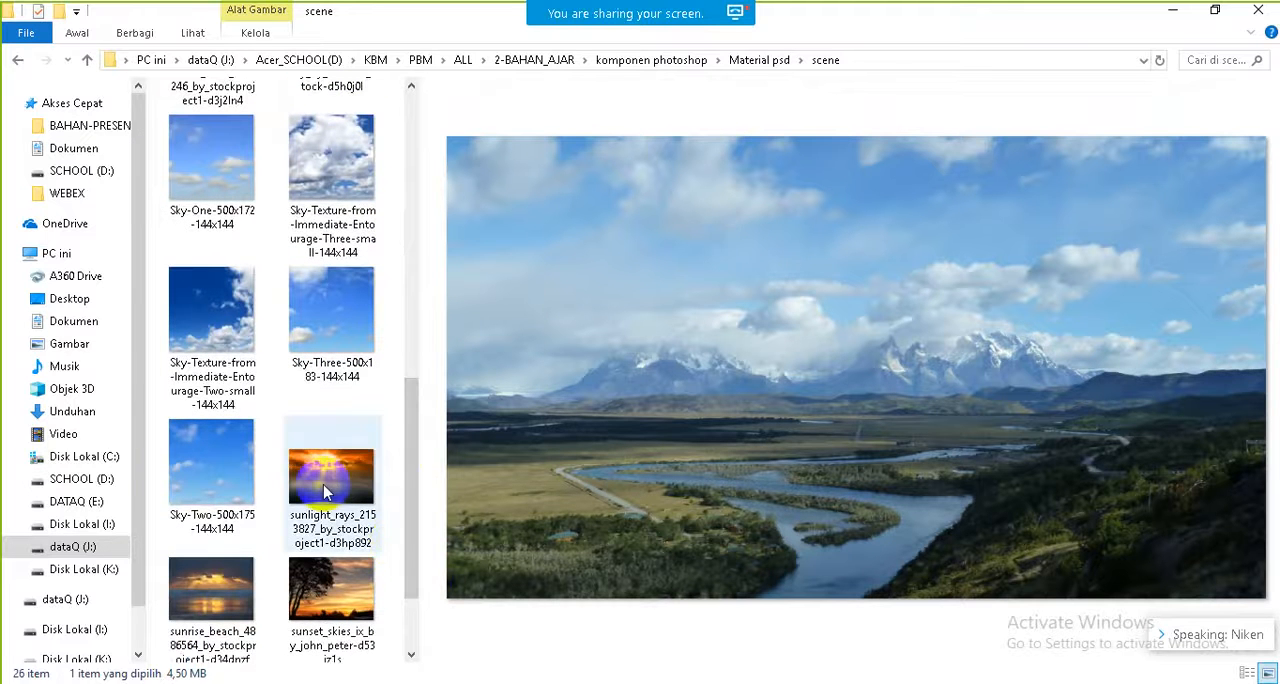
Step: Preview the sunset_skies_ix picture with the large tree silhouette and open it in Photoshop
click(340, 583)
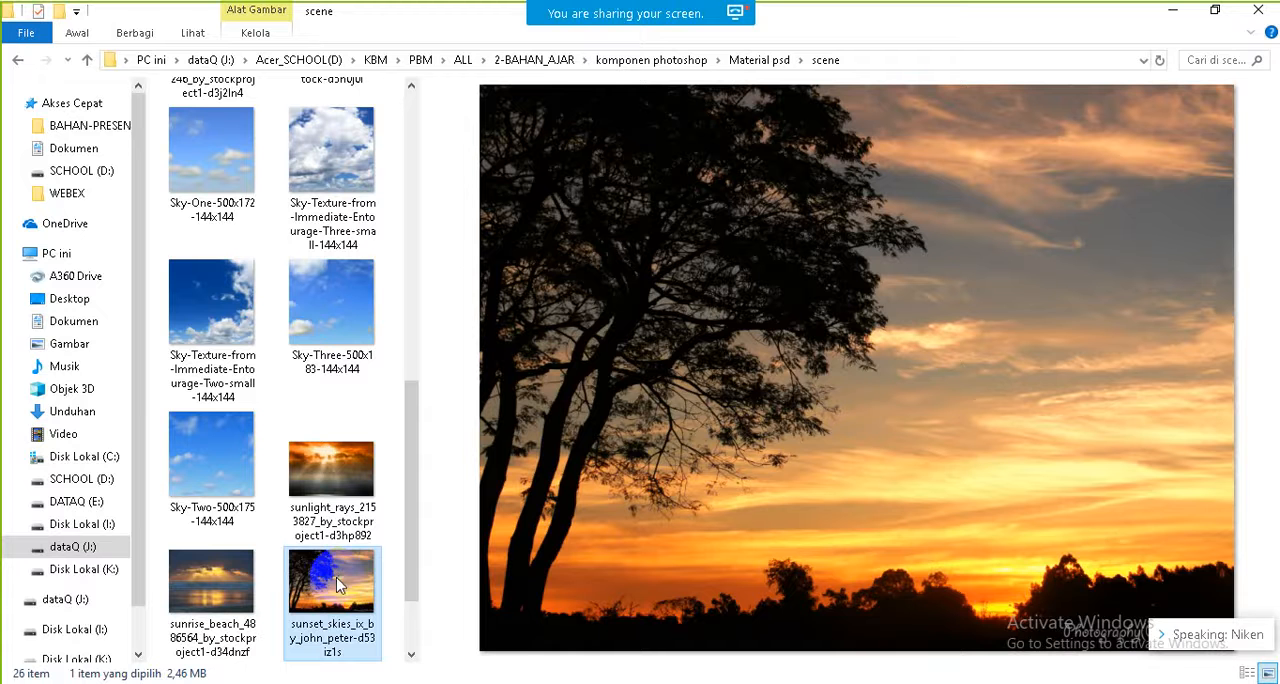
click(337, 583)
drag(337, 588, 491, 549)
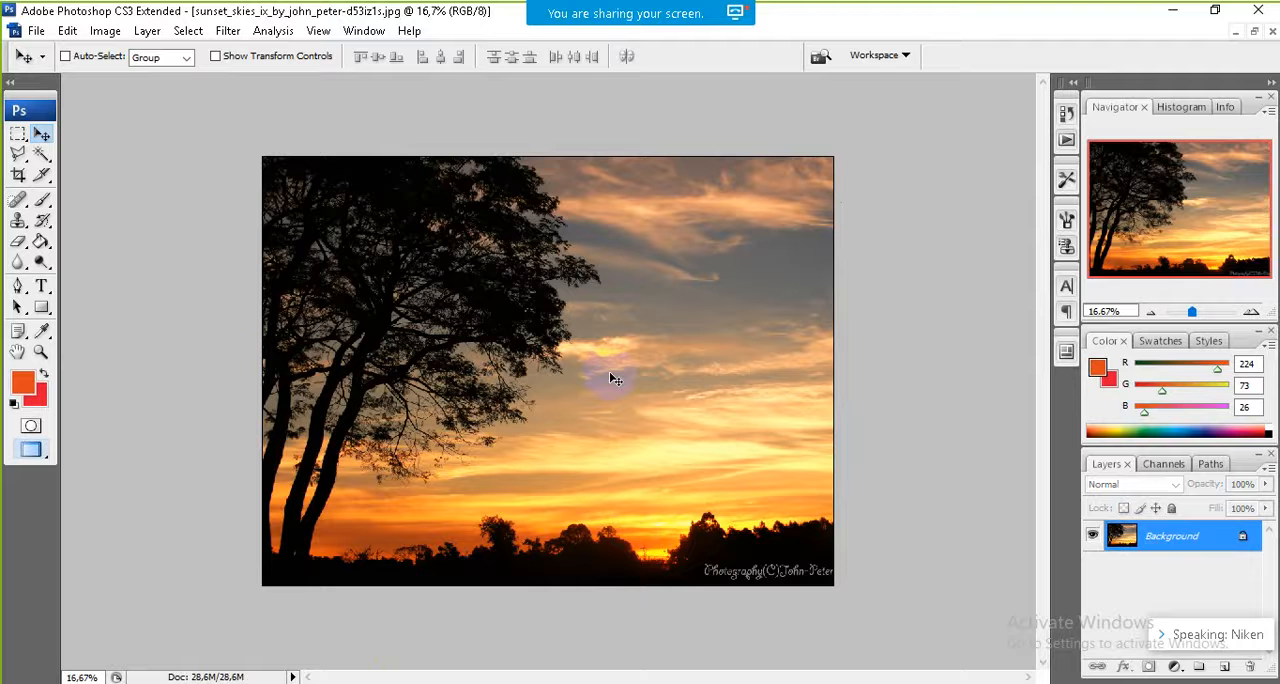
click(523, 298)
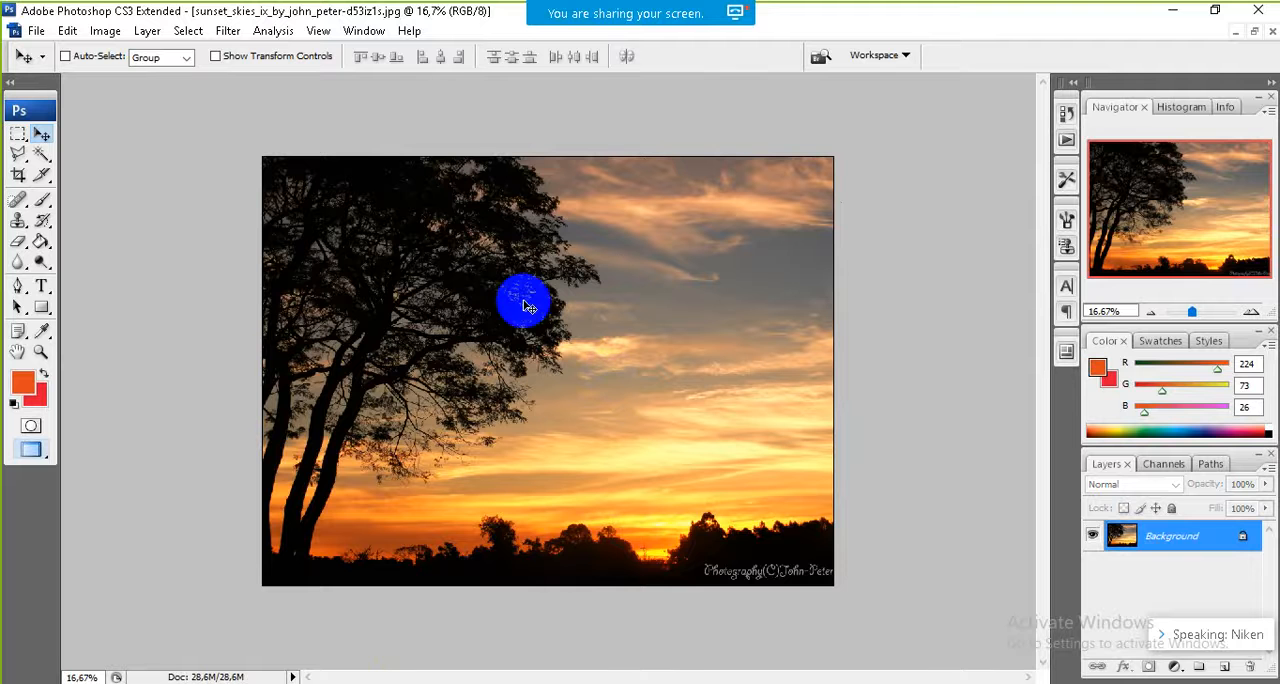
click(481, 298)
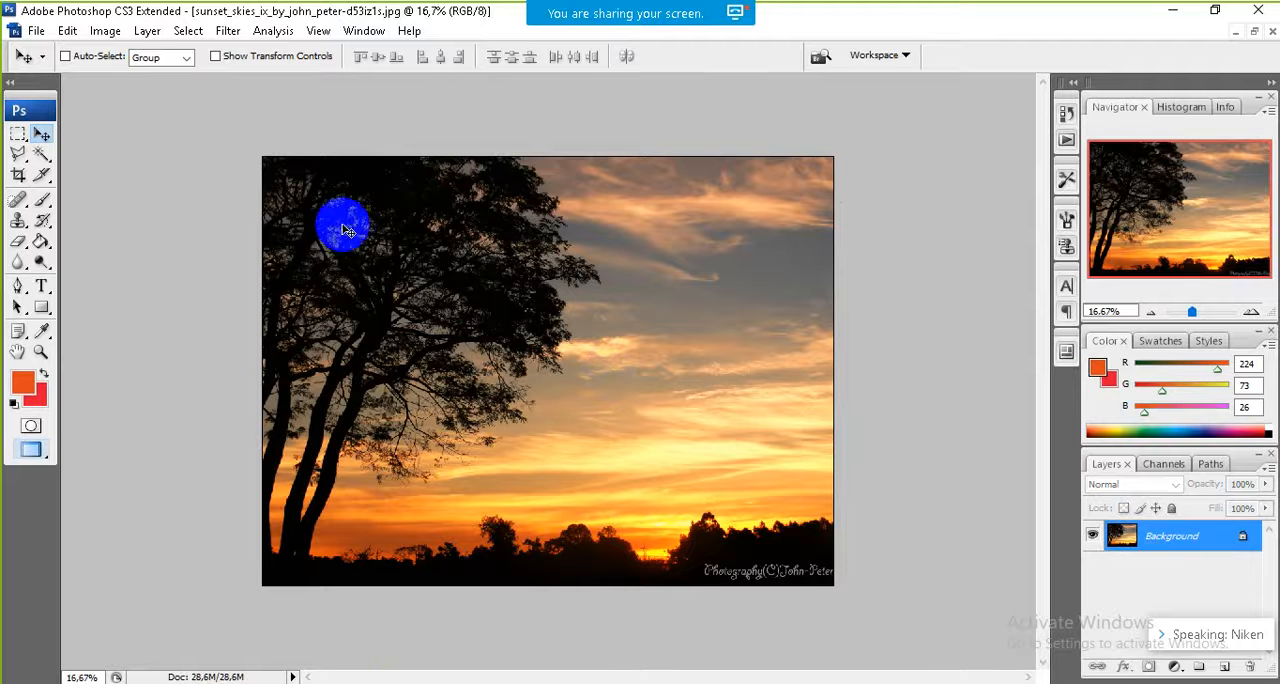
Step: Select the entire sunset picture and copy it
click(190, 32)
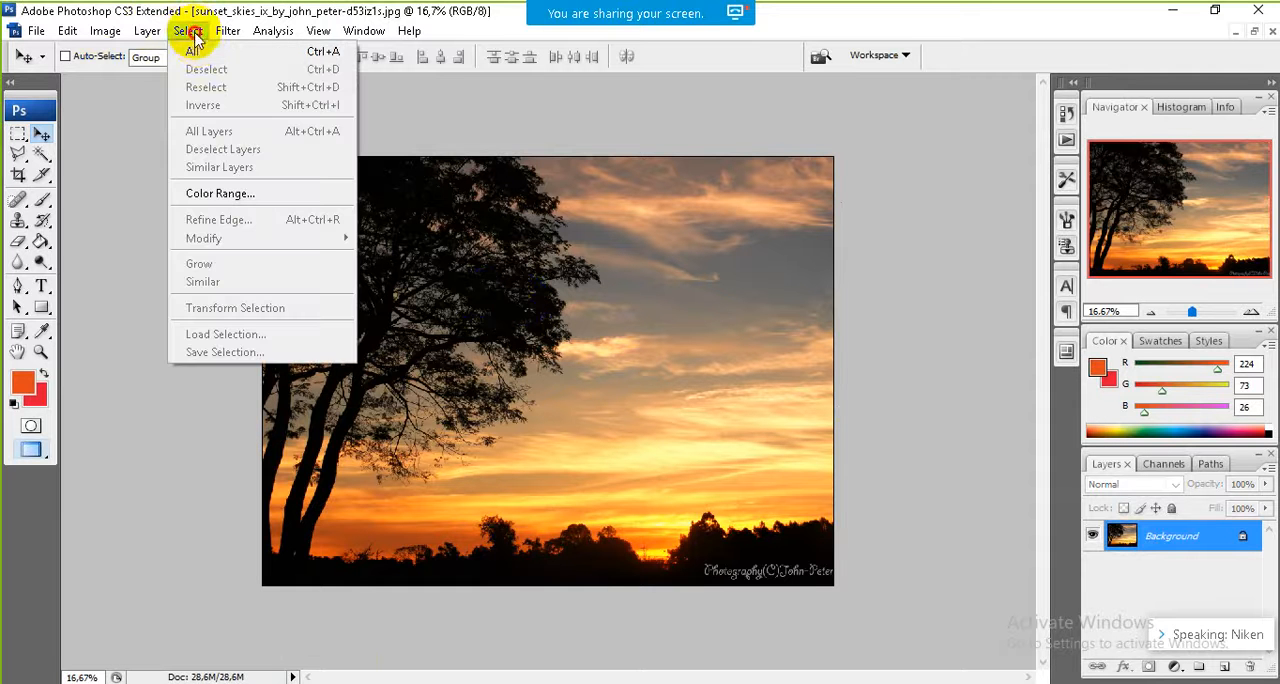
click(203, 50)
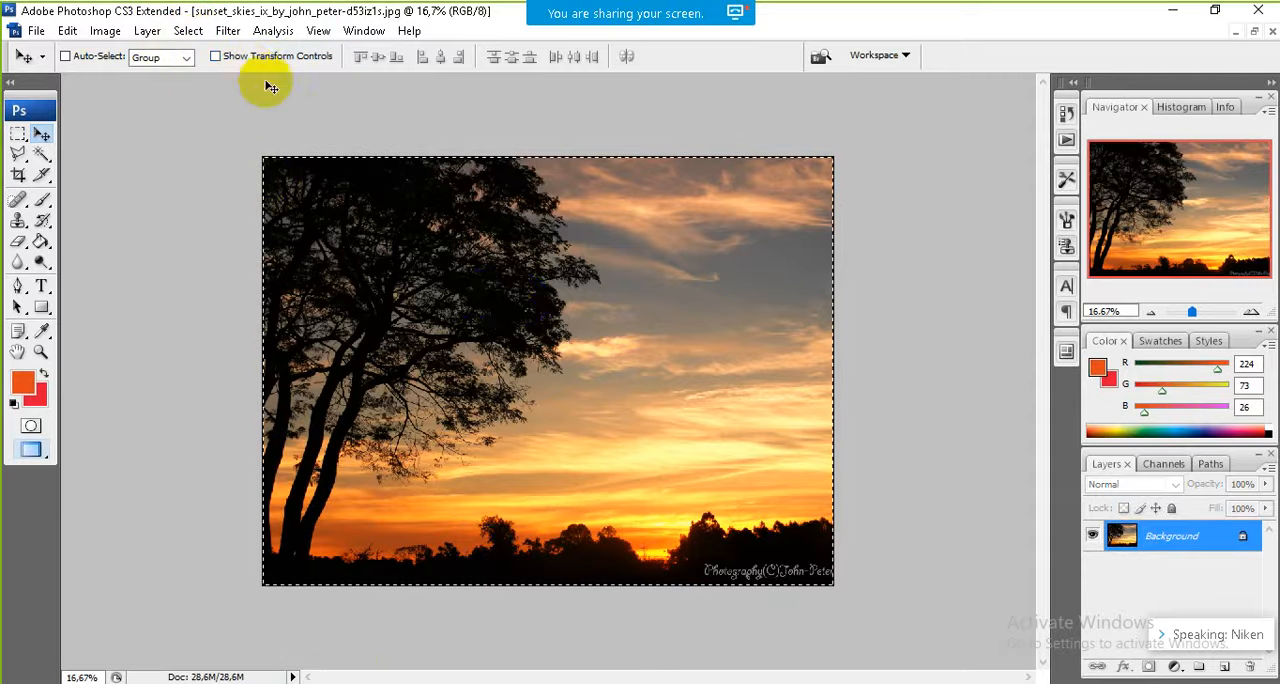
click(68, 33)
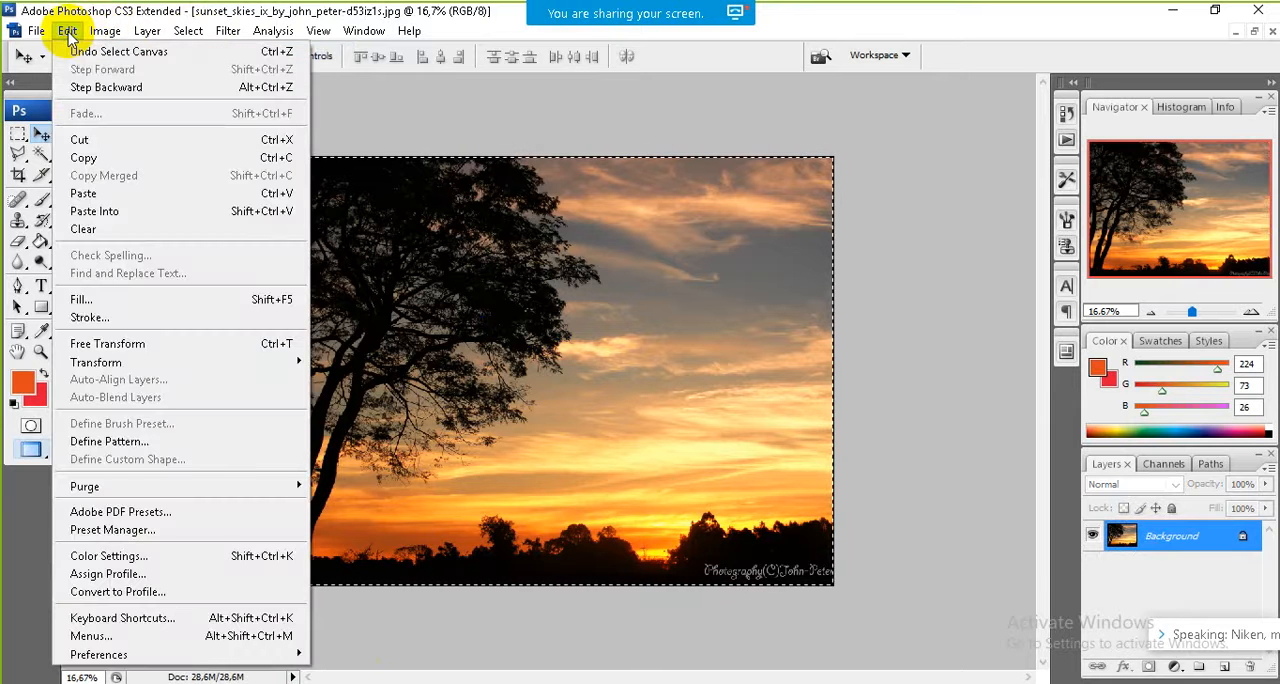
mouse_move(103, 33)
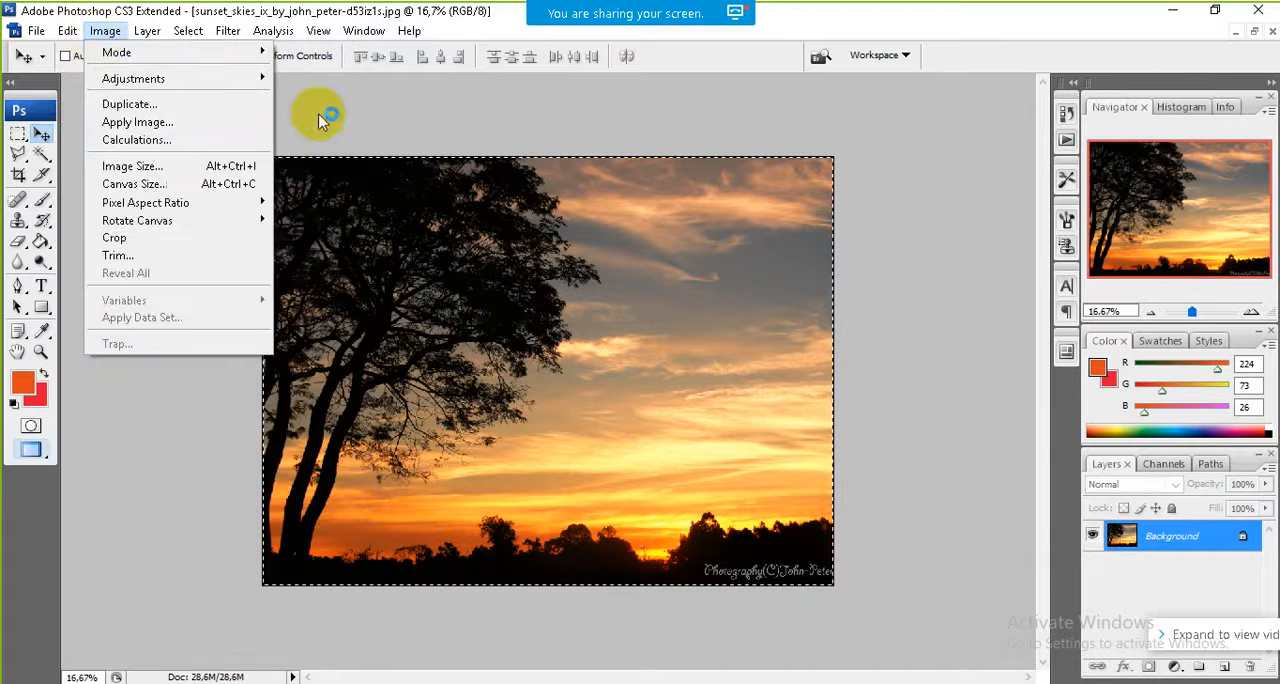
mouse_move(189, 36)
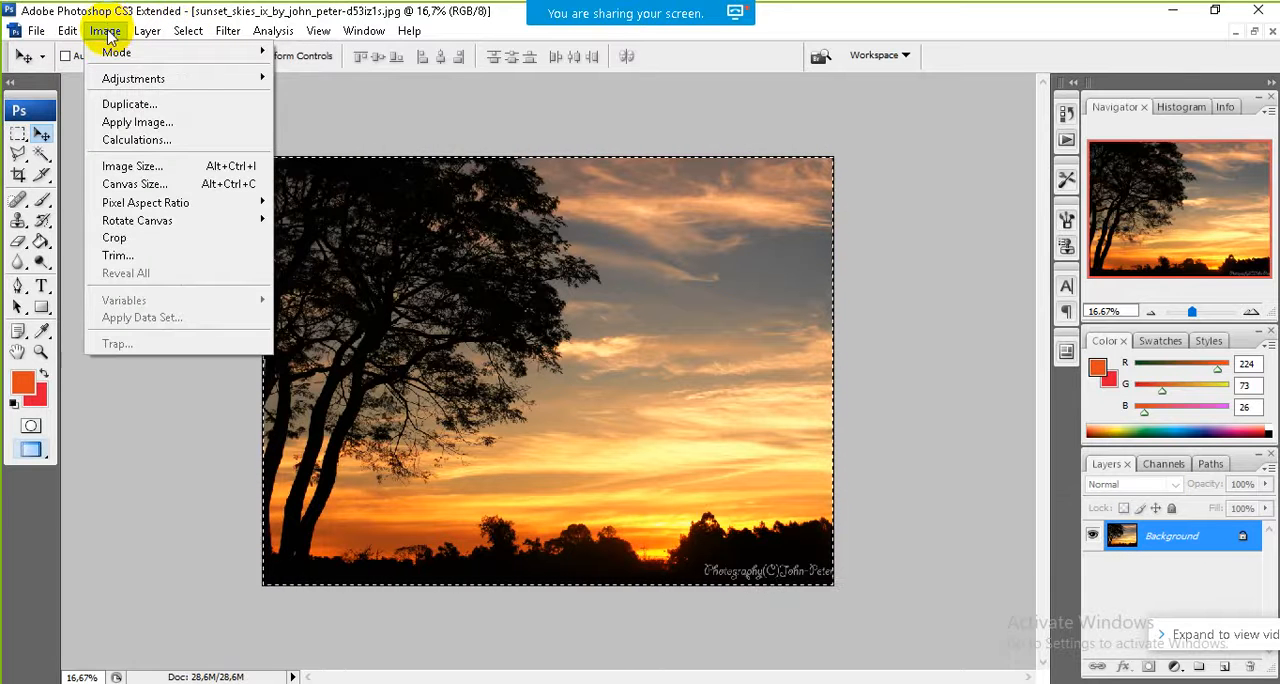
mouse_move(63, 28)
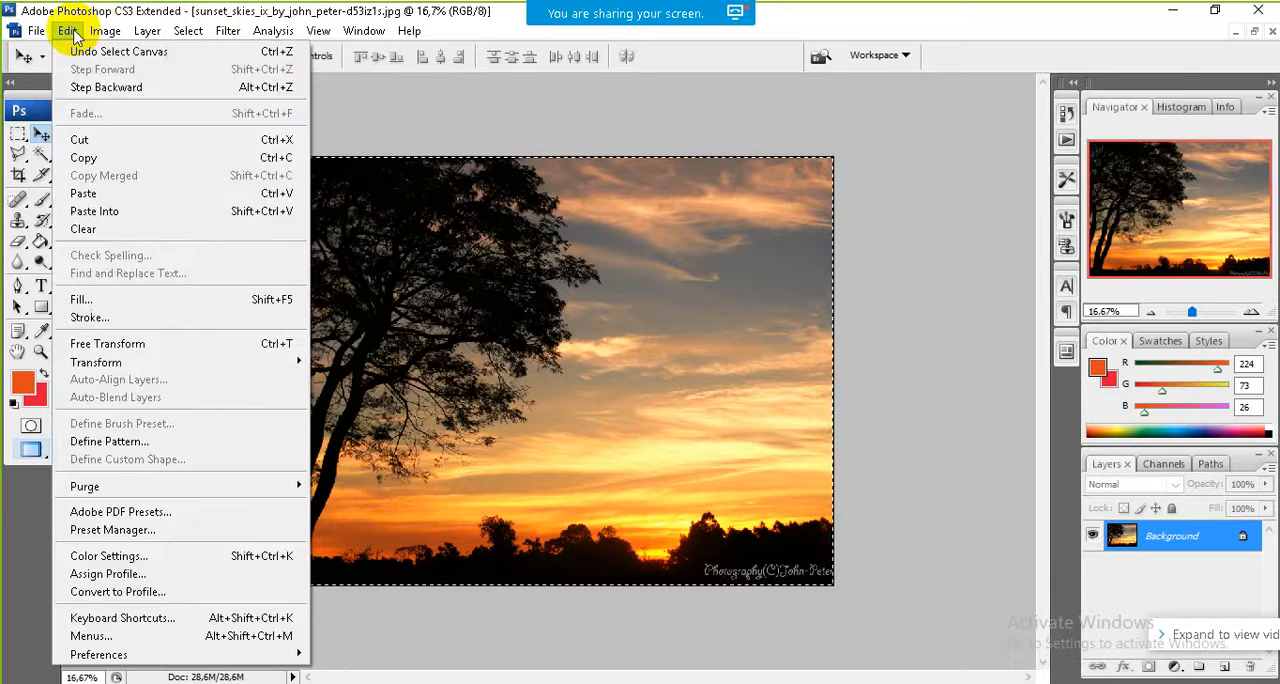
click(100, 160)
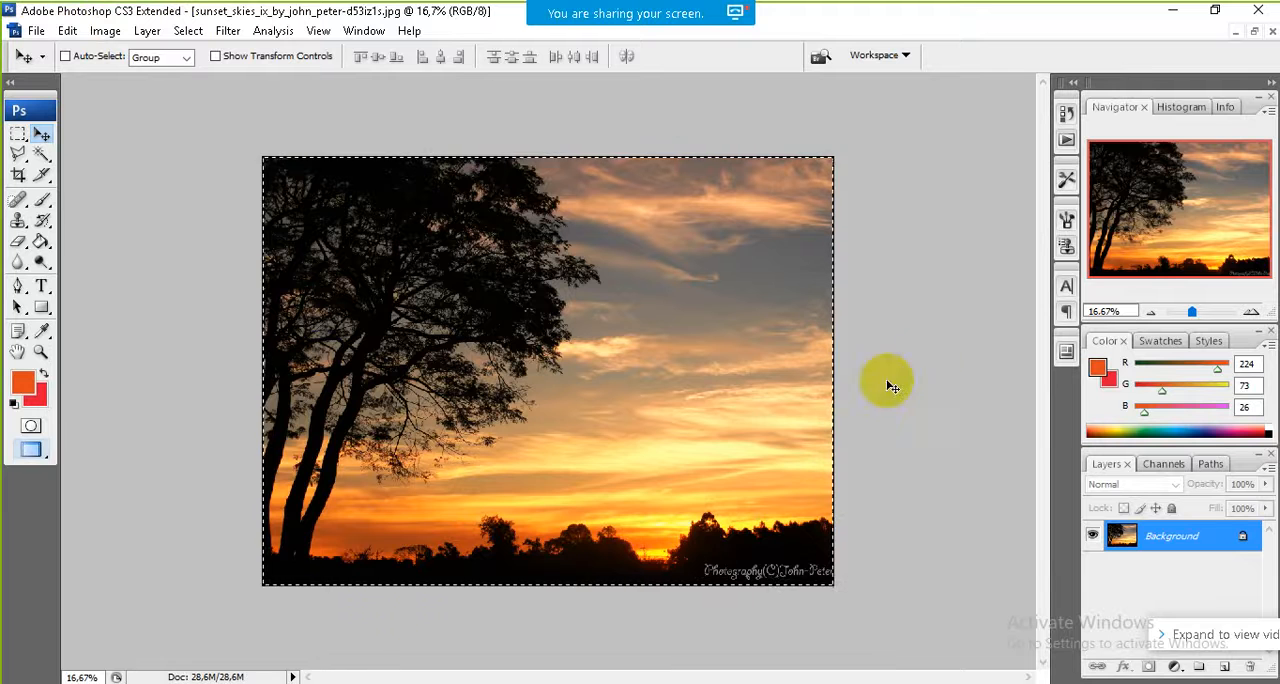
Step: Return to picture 5-1, paste the copied sunset as a new layer and place it directly below Layer 1
click(1238, 33)
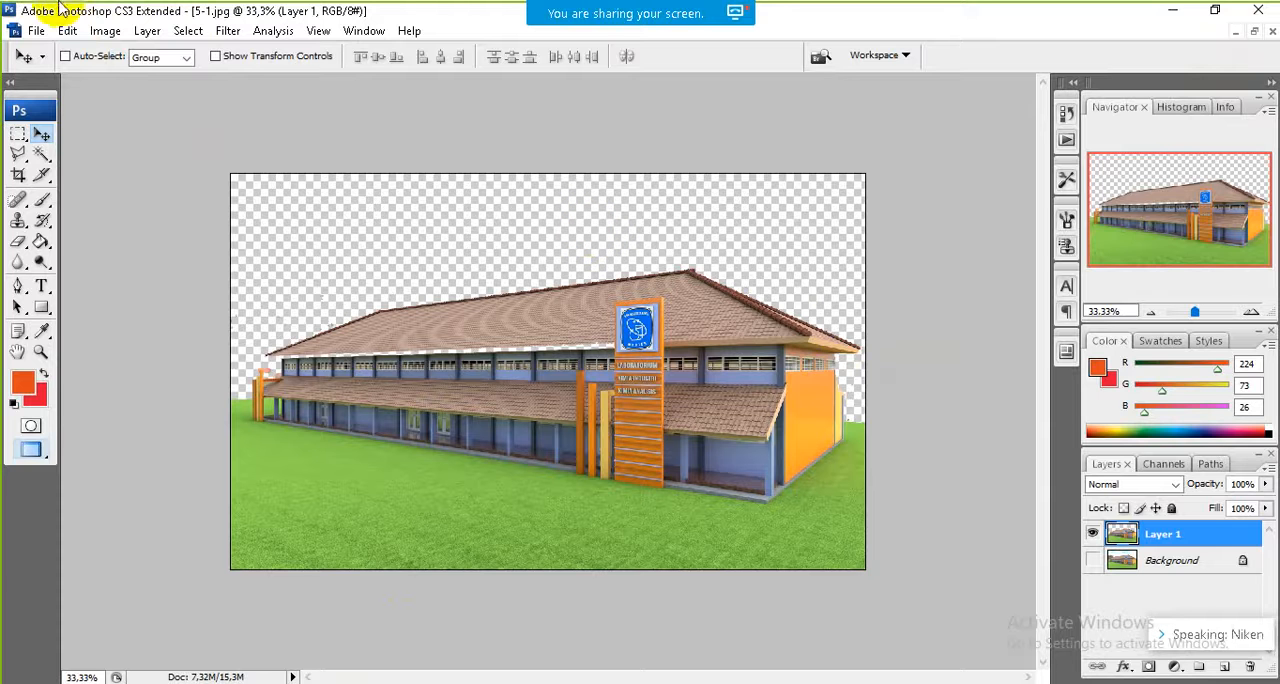
click(105, 31)
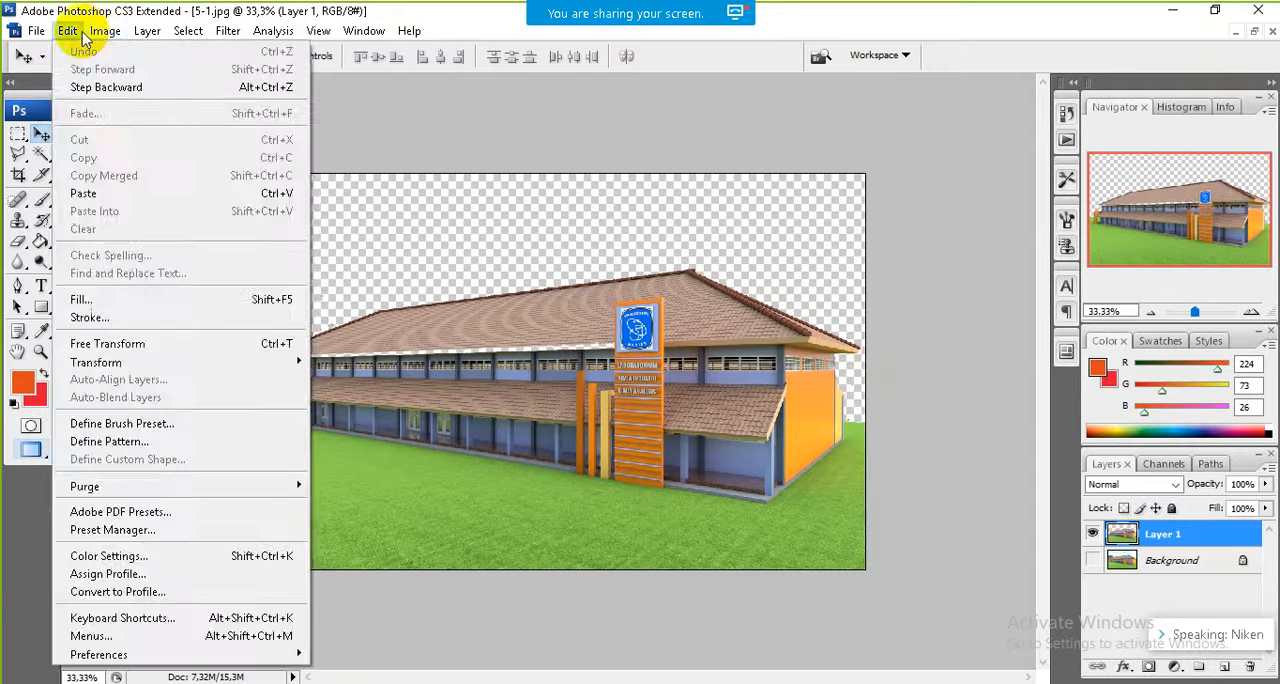
mouse_move(70, 33)
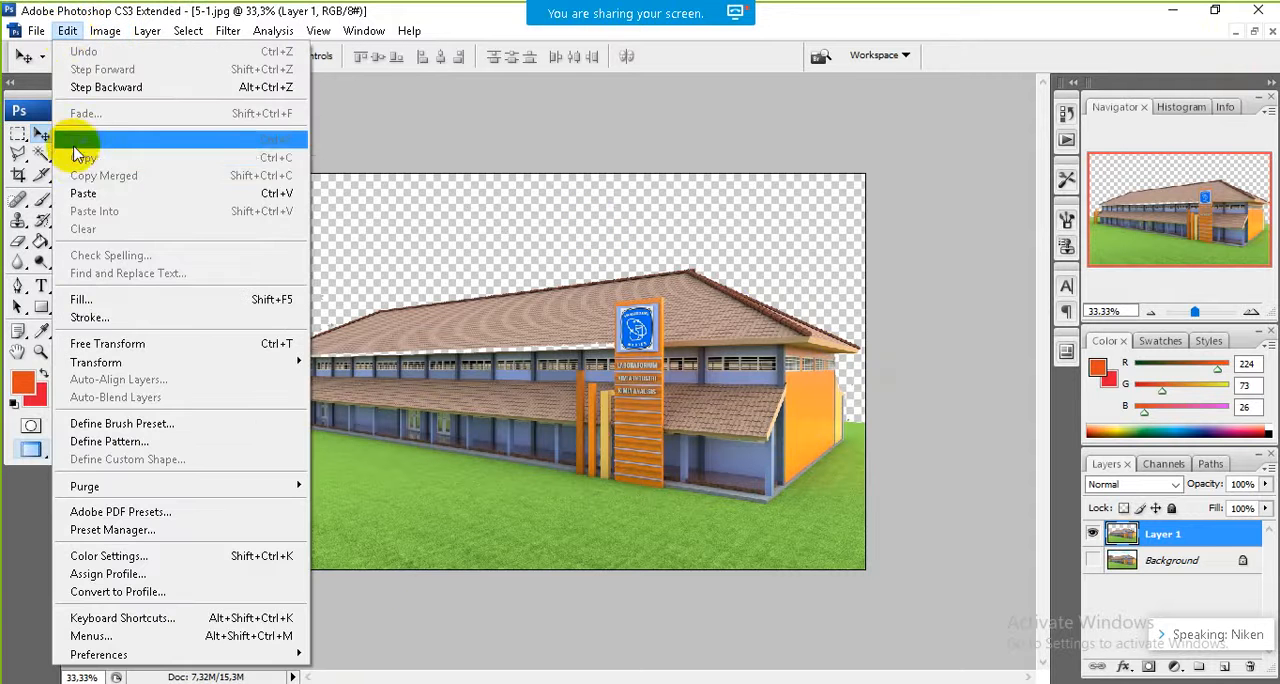
click(88, 196)
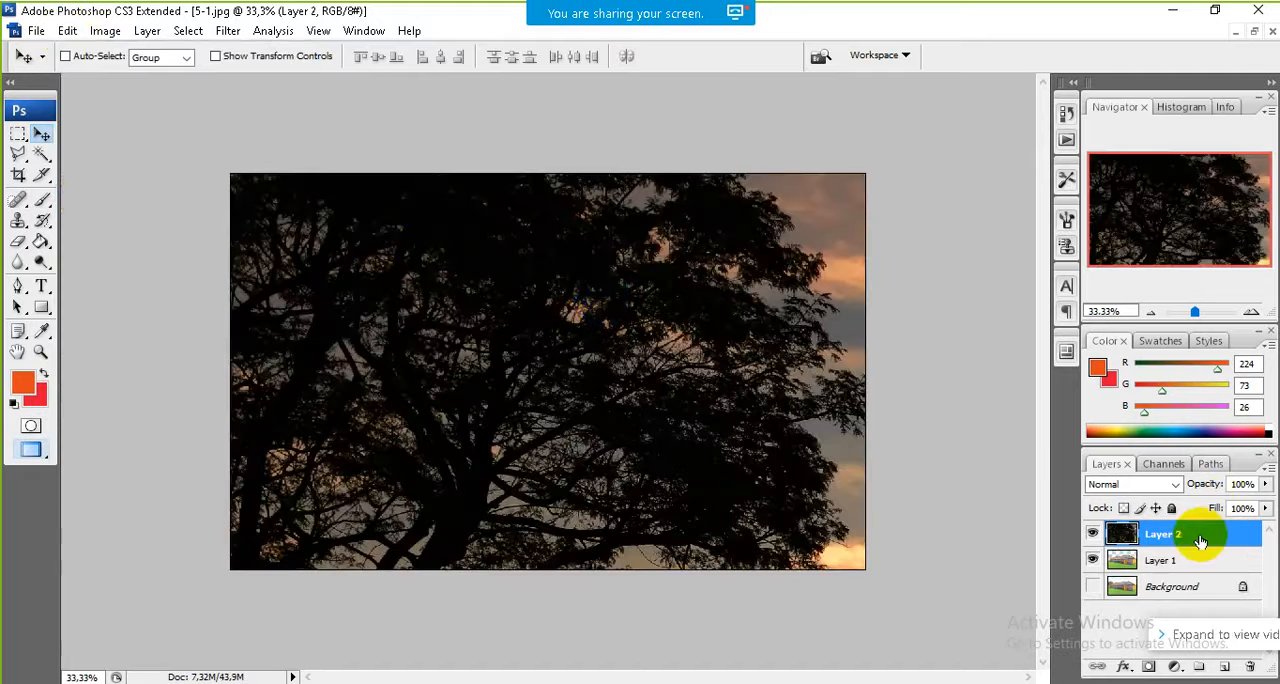
drag(1203, 535, 1190, 580)
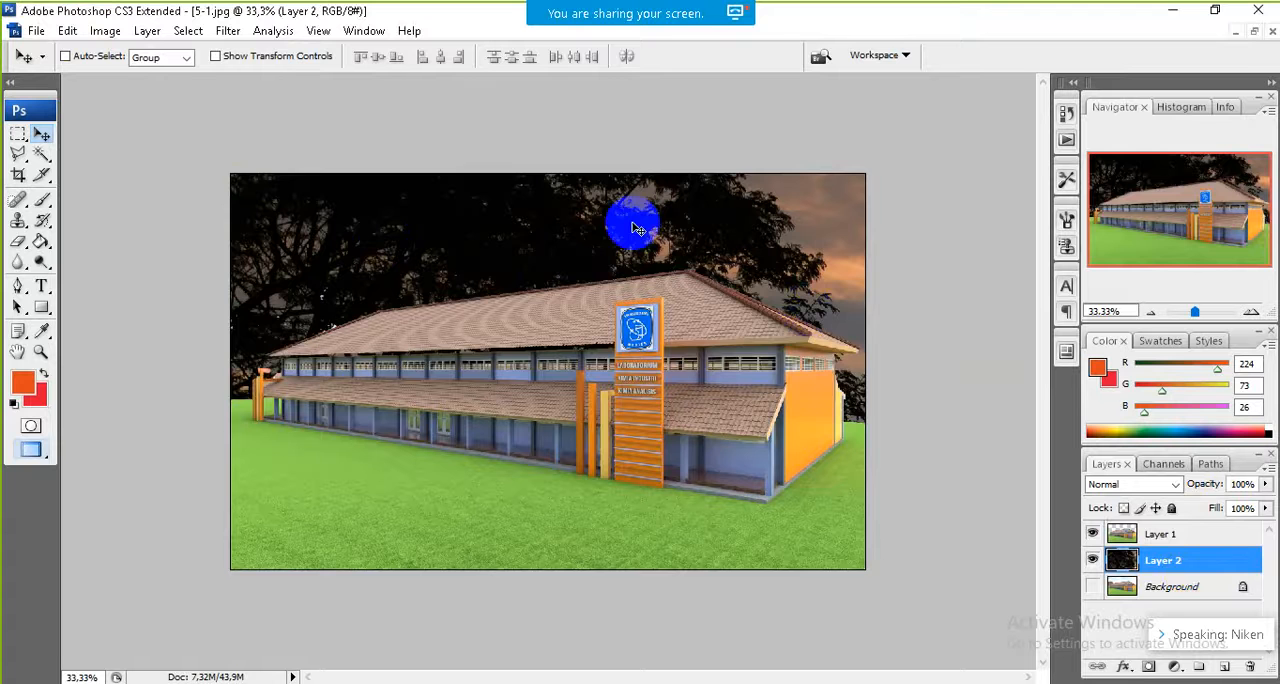
Step: Scale the sunset layer to about 93% by 91% and centre it at about X 656 px, Y 1158 px behind the building
drag(634, 217, 517, 221)
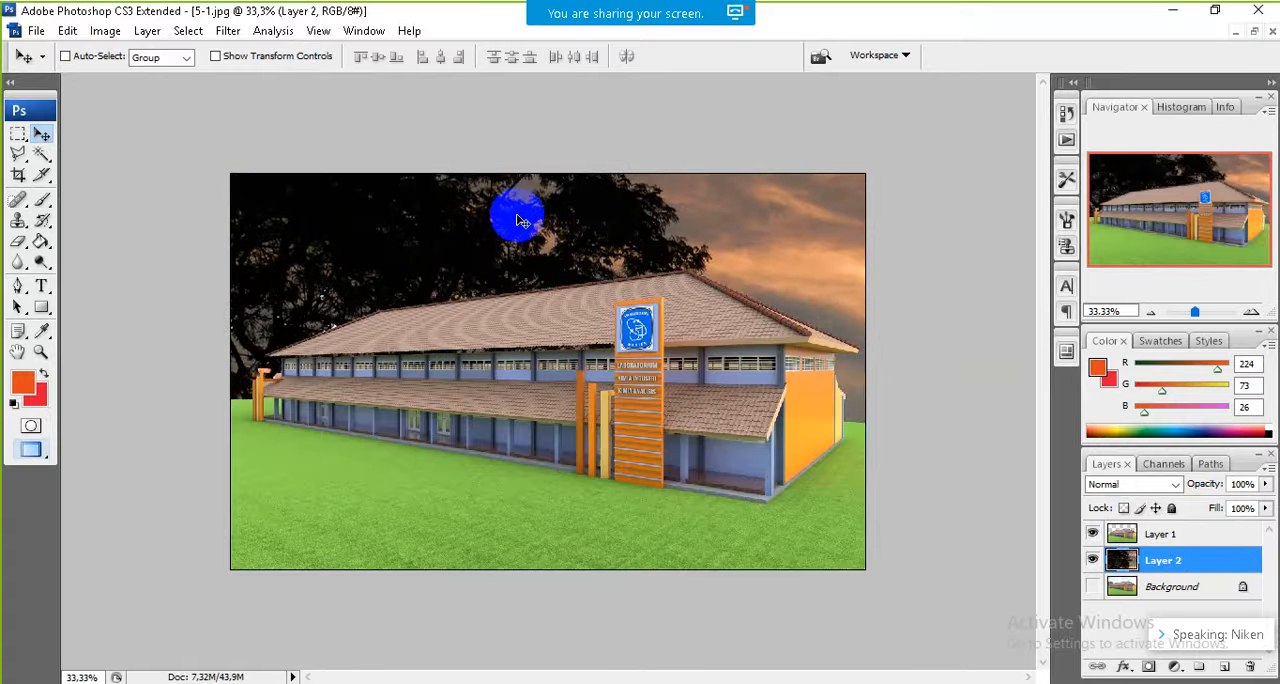
right_click(519, 220)
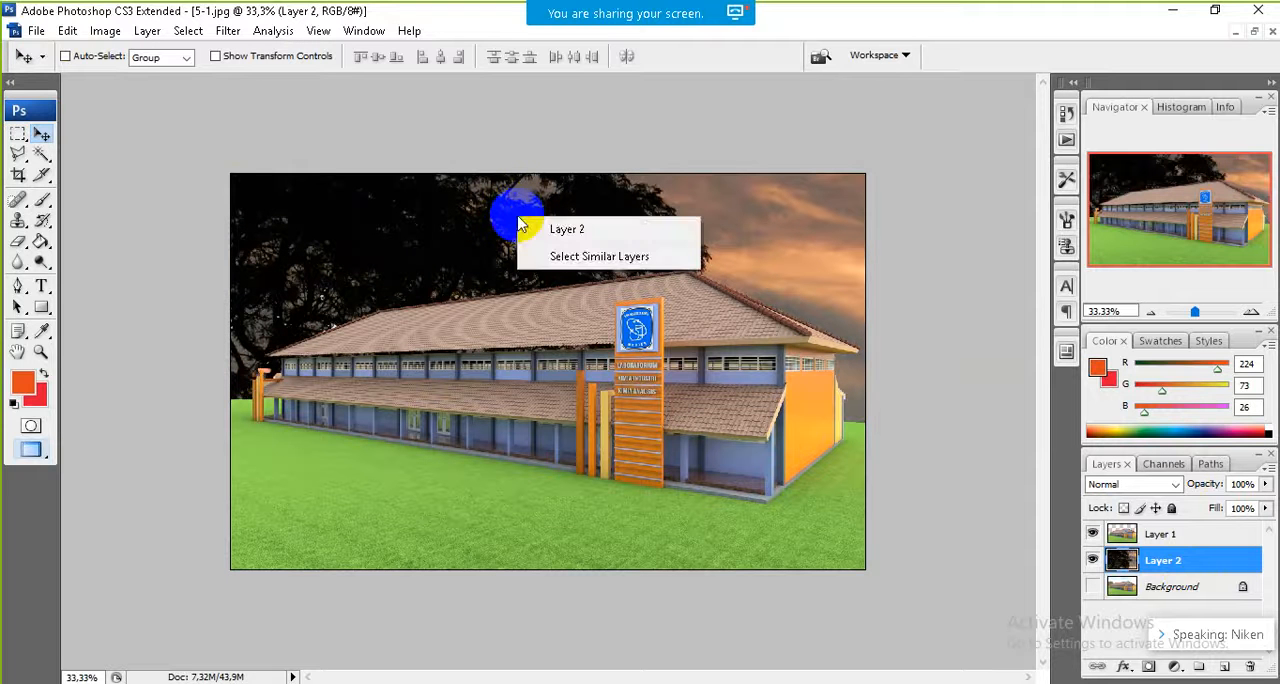
click(453, 240)
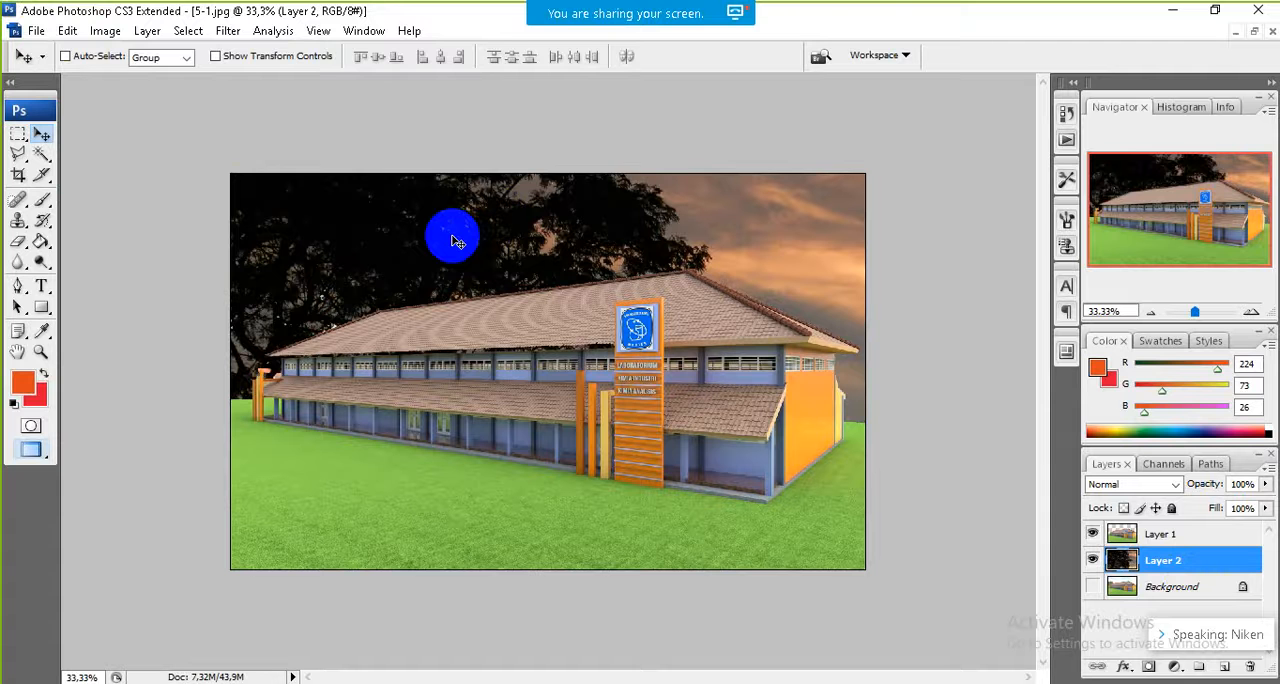
key(ctrl+t)
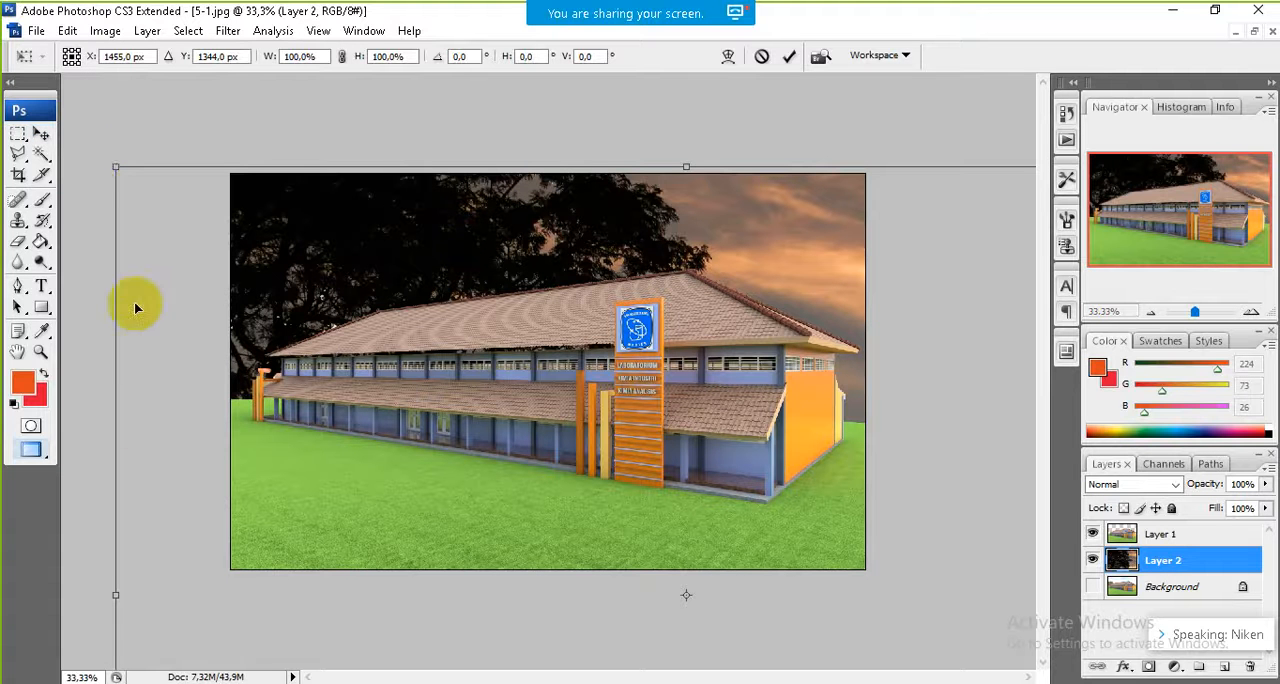
drag(117, 166, 149, 126)
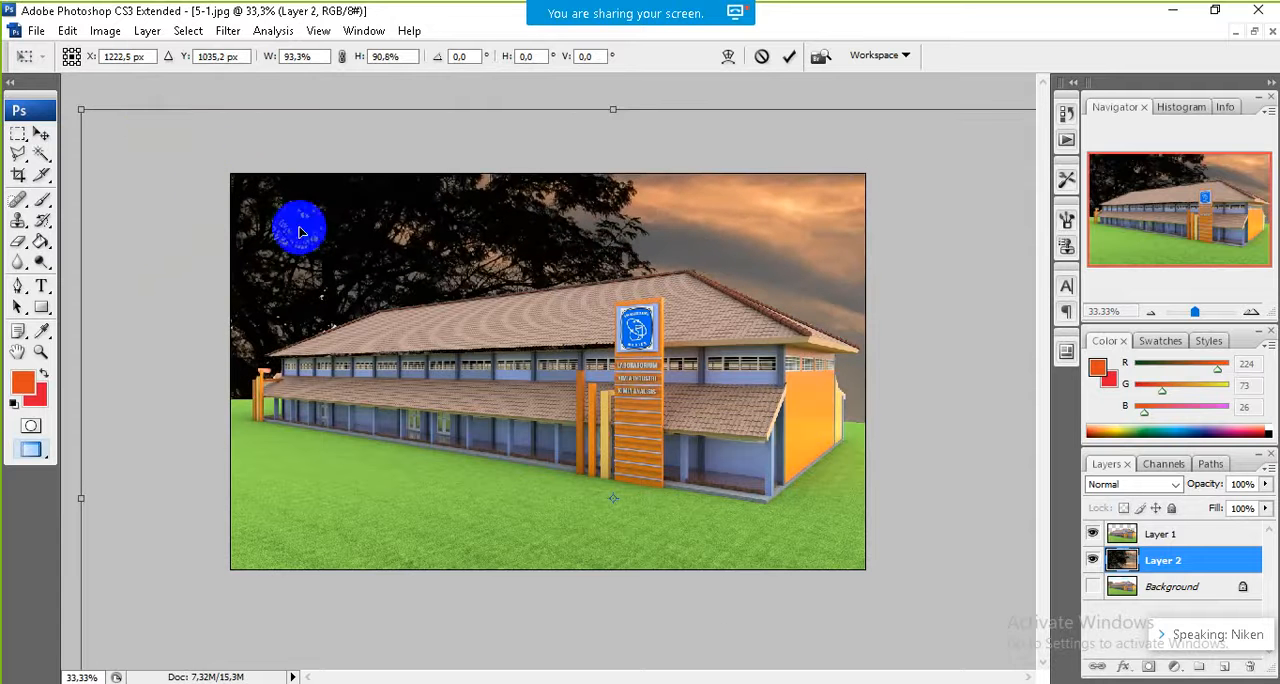
drag(300, 232, 186, 156)
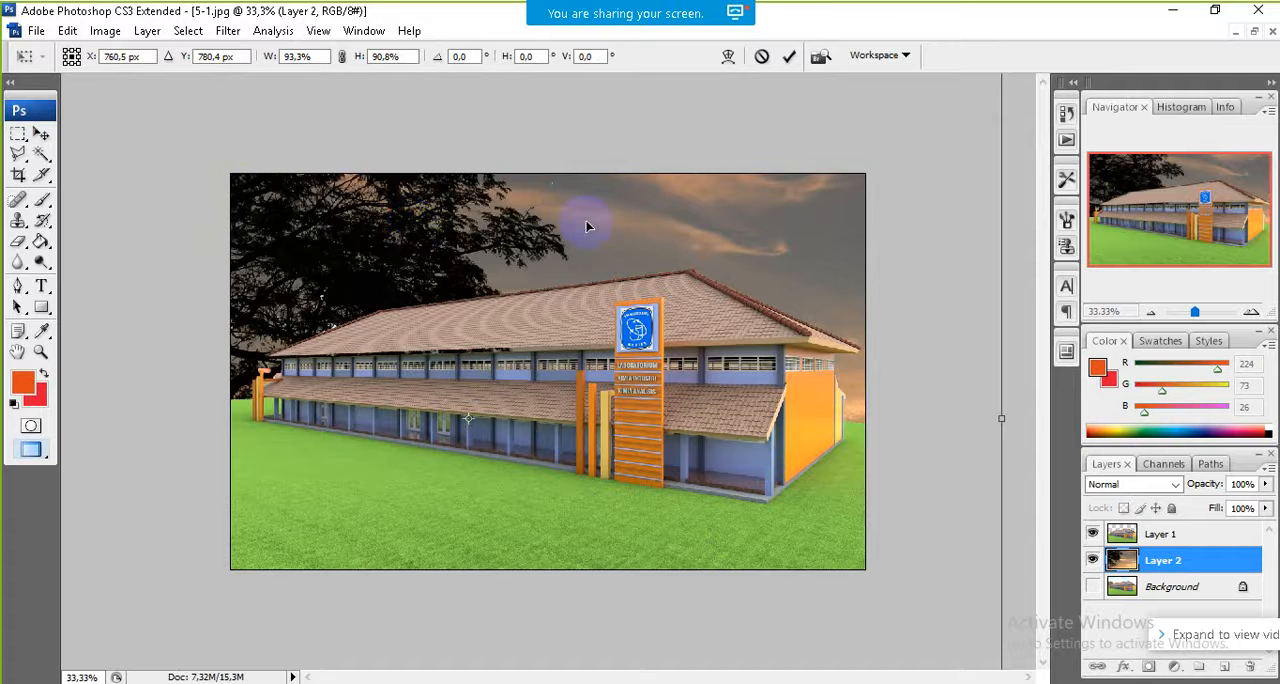
drag(588, 226, 554, 344)
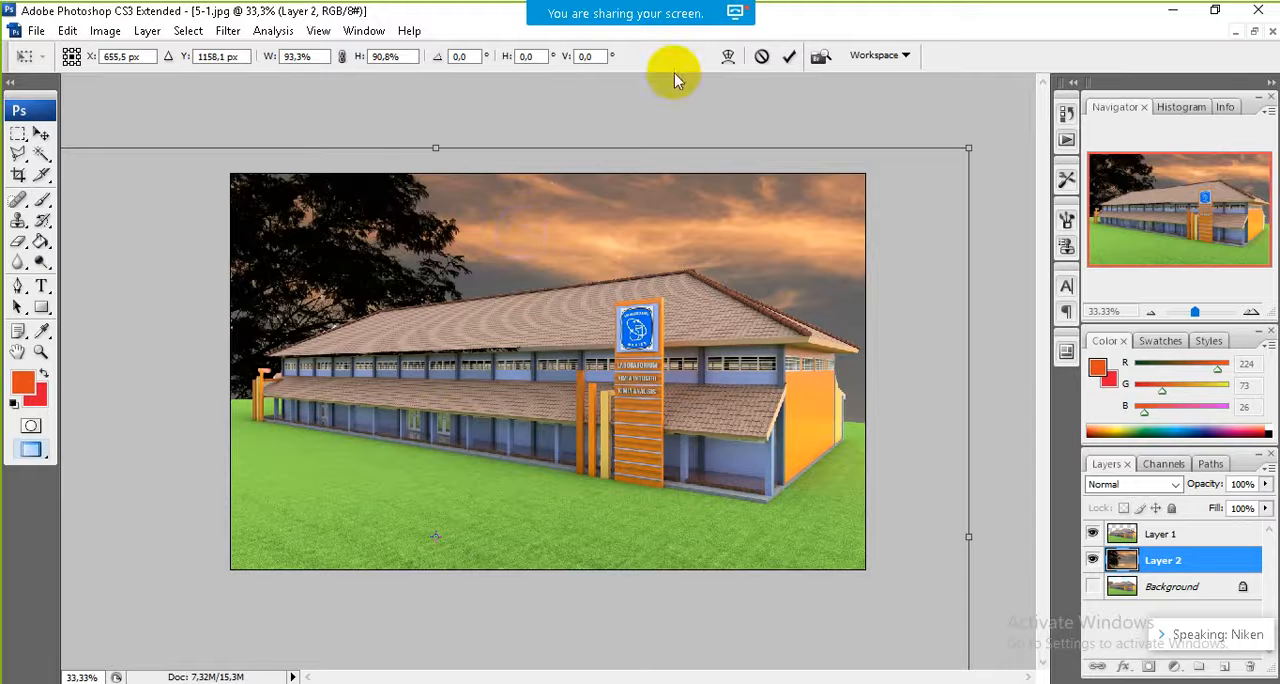
key(Return)
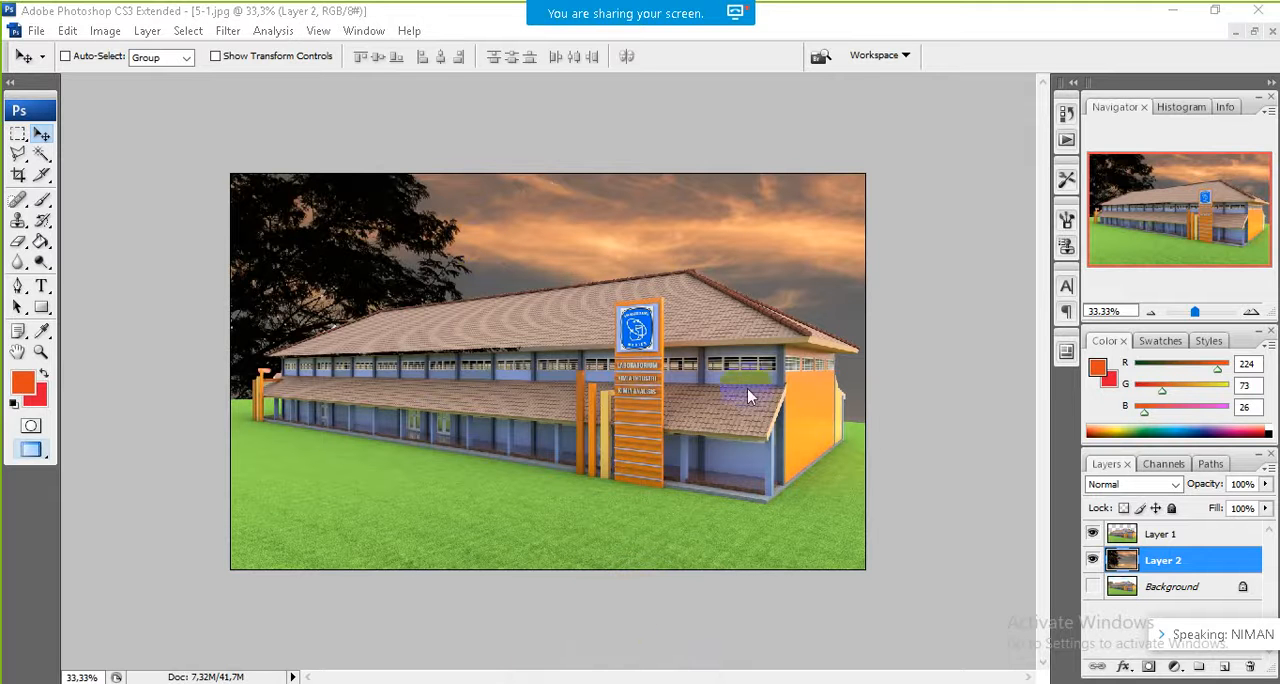
Step: Switch to the PowerPoint presentation showing the Menambahkan Gambar slide
click(1175, 12)
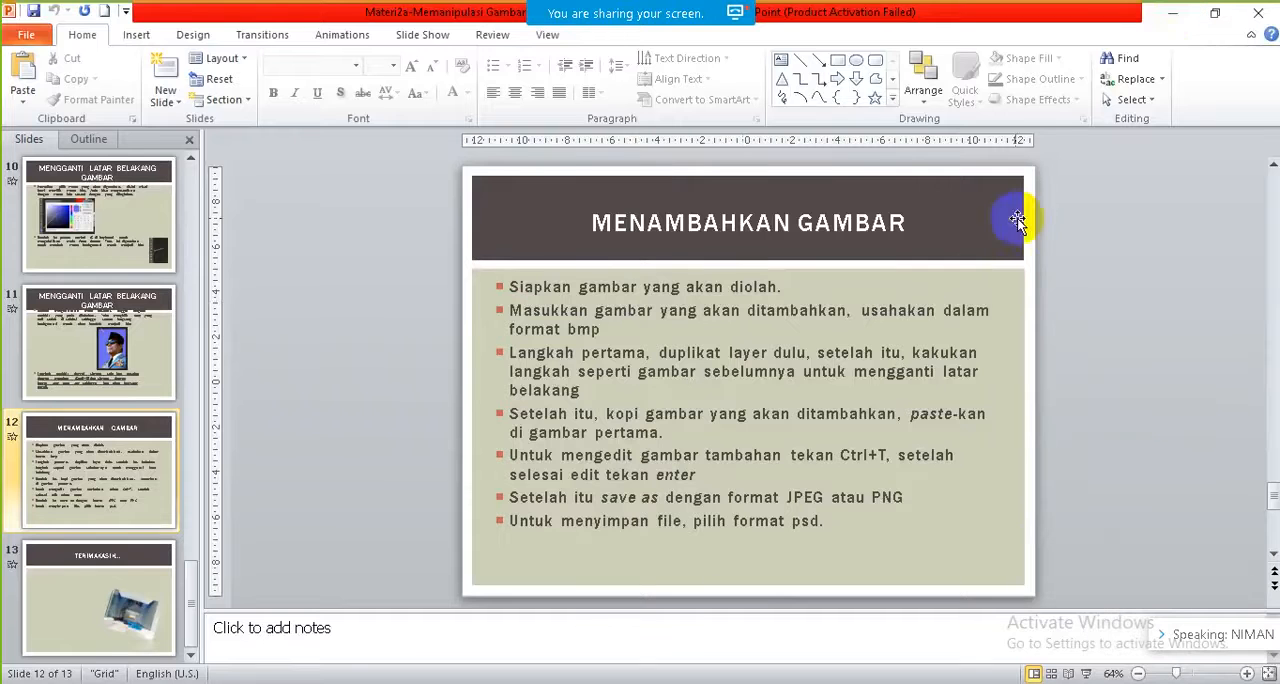